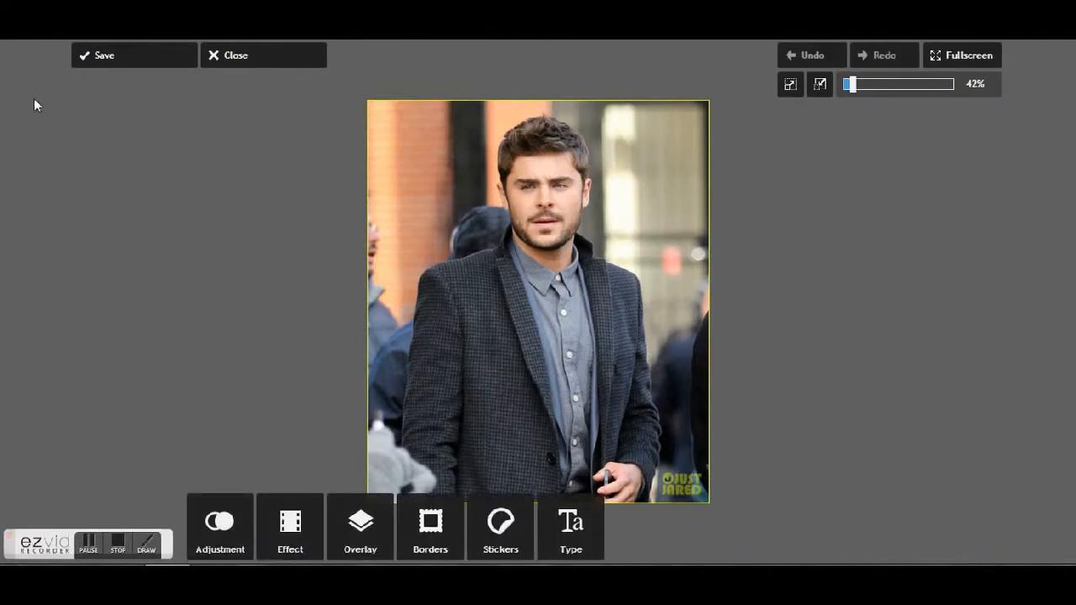
# - Close the open photo to return to the start screen
pyautogui.click(234, 55)
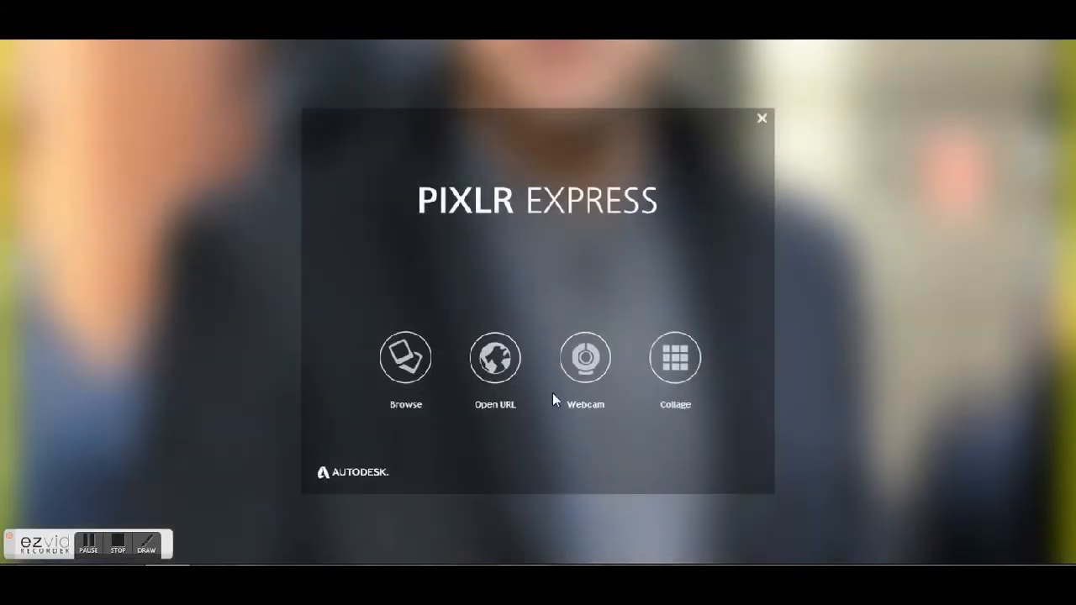
pyautogui.click(496, 360)
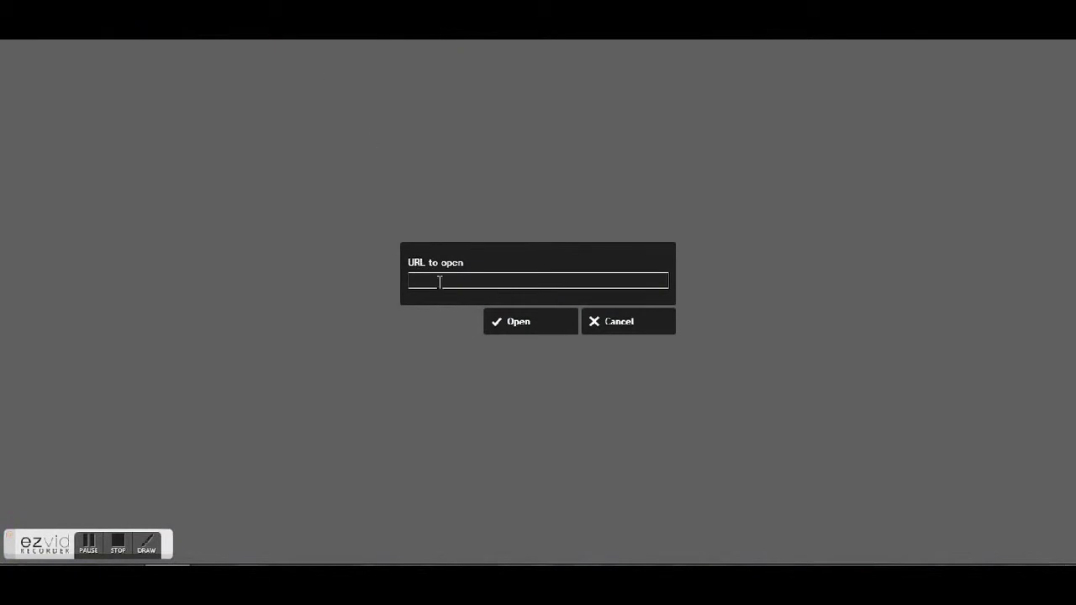
pyautogui.click(635, 335)
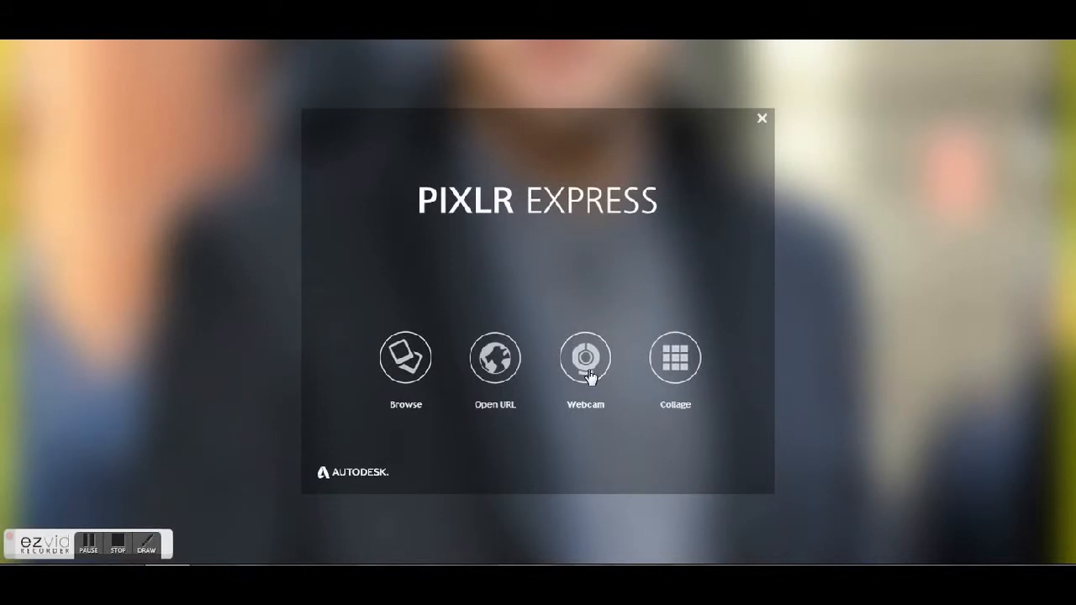
pyautogui.click(588, 375)
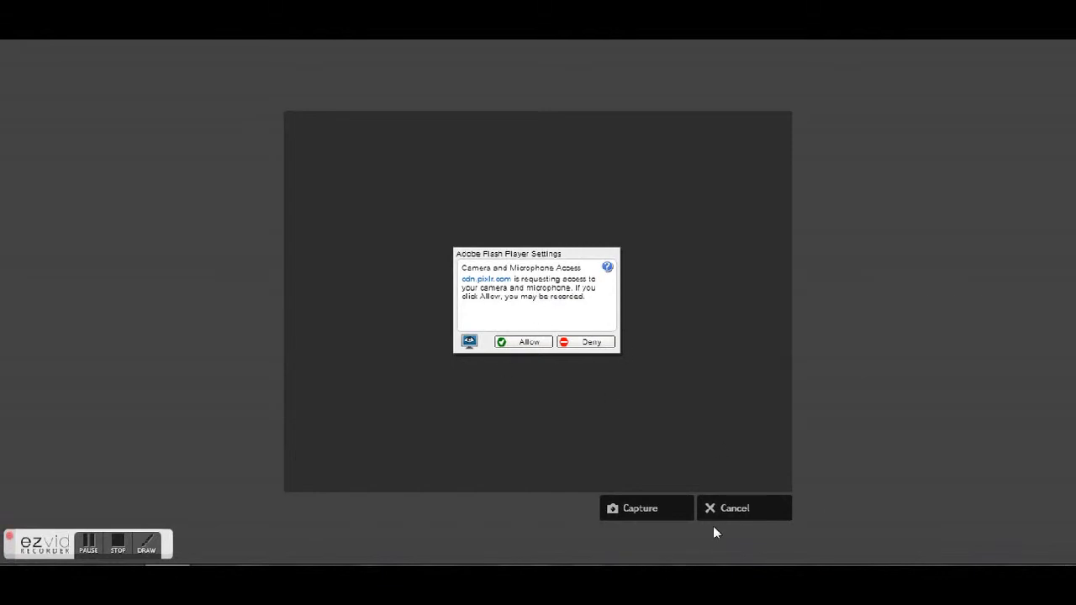
pyautogui.click(586, 343)
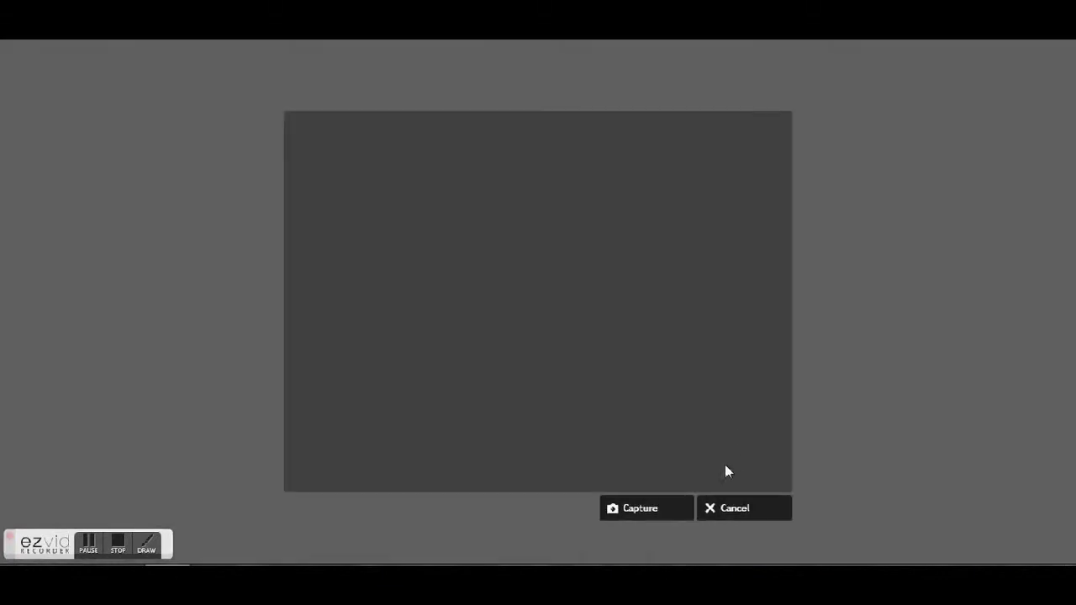
pyautogui.click(740, 509)
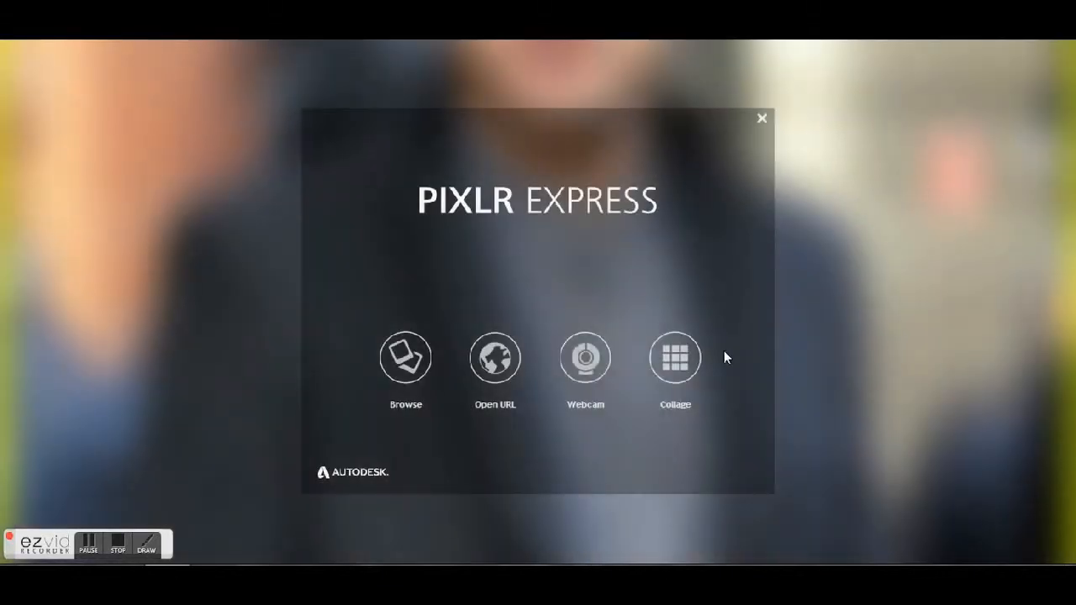
# - Start a collage with the four-cell layout that has a wide cell upper-left and another lower-right
pyautogui.click(675, 359)
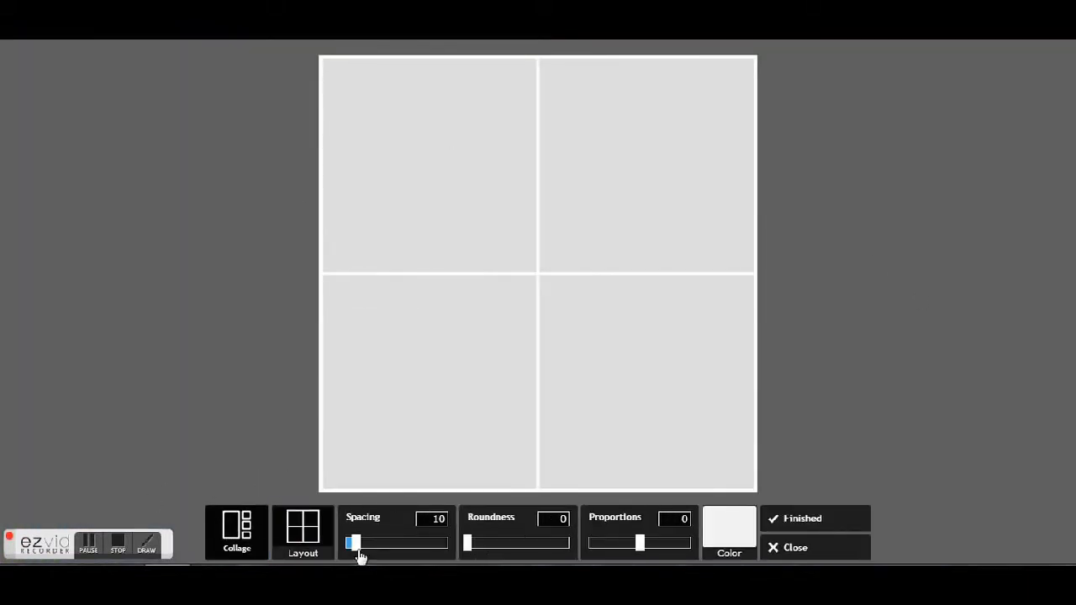
pyautogui.click(305, 551)
pyautogui.click(415, 487)
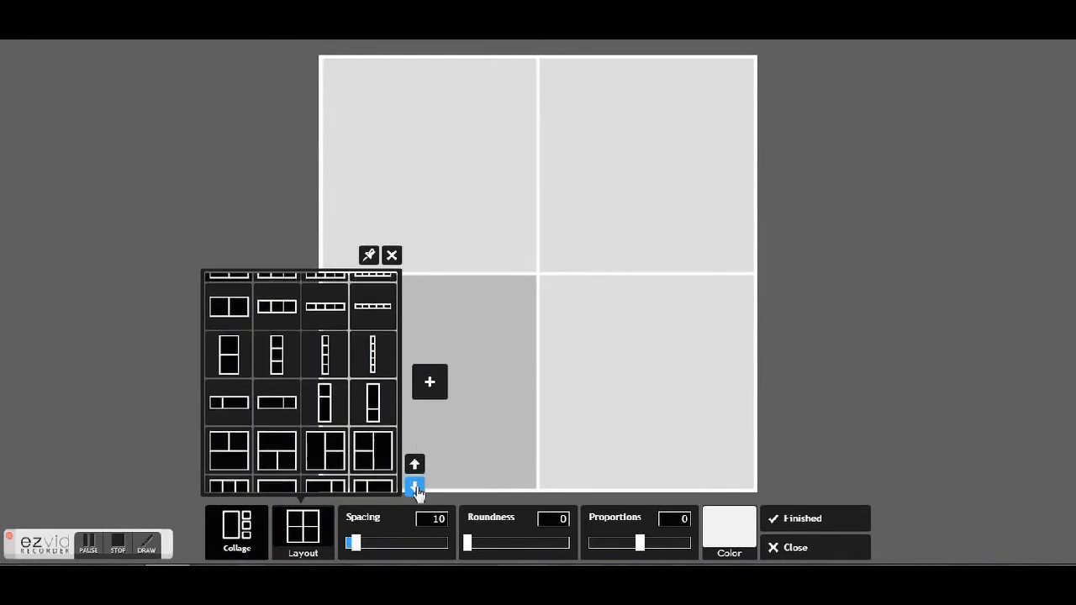
pyautogui.click(369, 462)
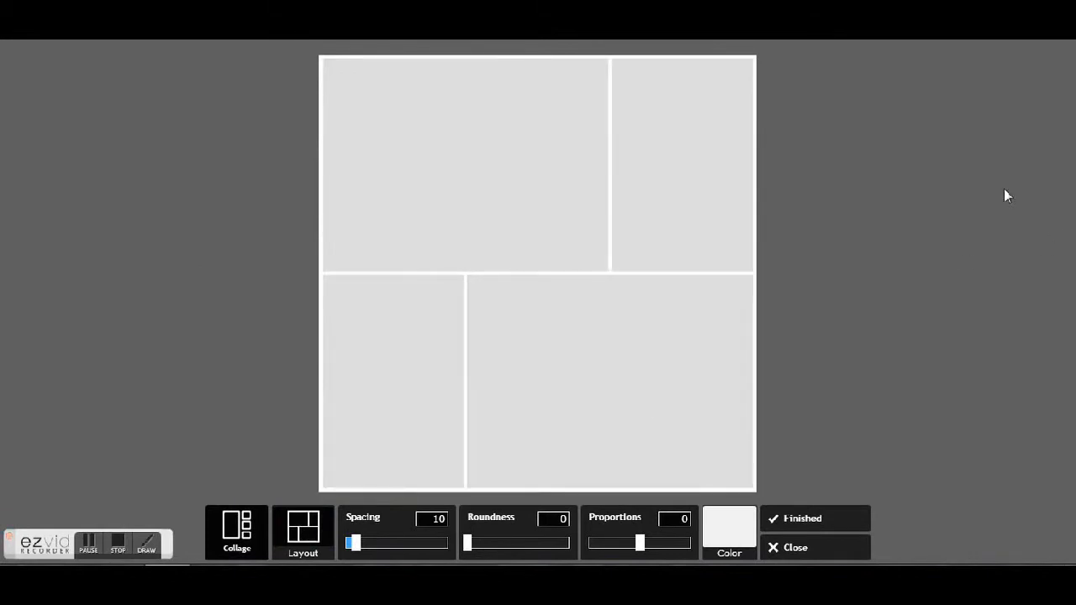
# - Set the collage spacing to 43, roundness to 100 and proportions to 1.9, and colour the background blue-violet
pyautogui.moveTo(359, 551); pyautogui.dragTo(501, 554)
pyautogui.moveTo(637, 547)
pyautogui.mouseDown()
pyautogui.moveTo(598, 552)
pyautogui.moveTo(664, 553)
pyautogui.moveTo(640, 558)
pyautogui.mouseUp()
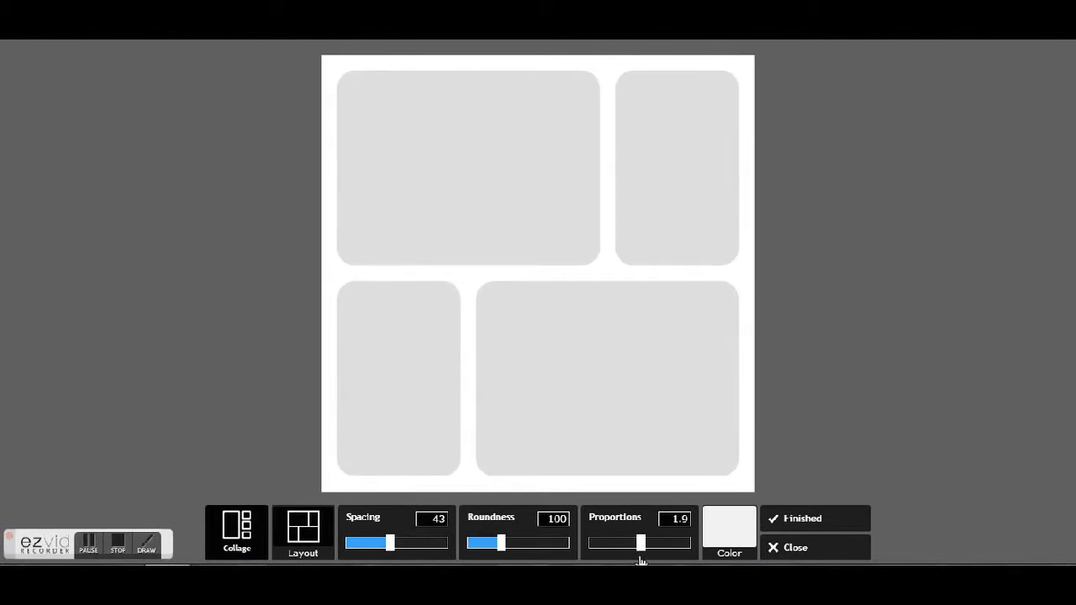
pyautogui.click(725, 535)
pyautogui.click(734, 423)
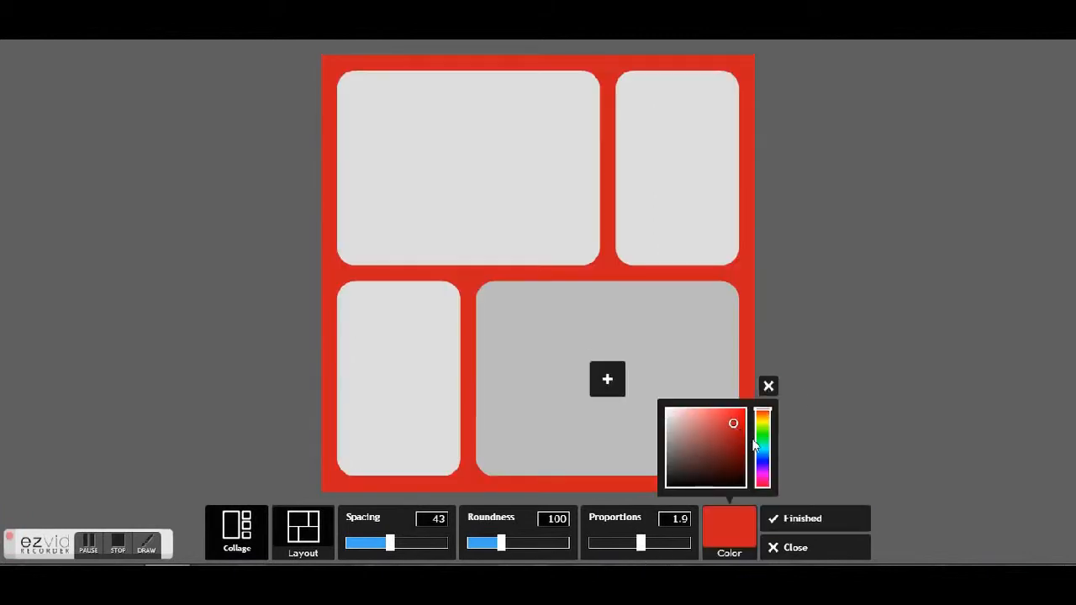
pyautogui.click(763, 464)
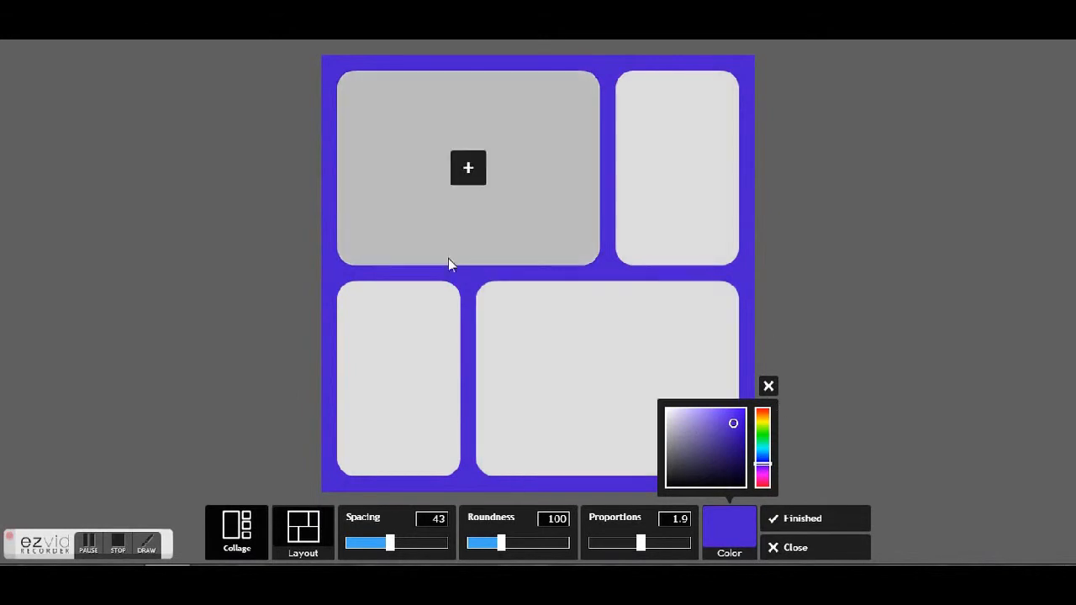
# - Insert the zac efron image into the collage's large lower-right cell and open that image for editing
pyautogui.click(607, 380)
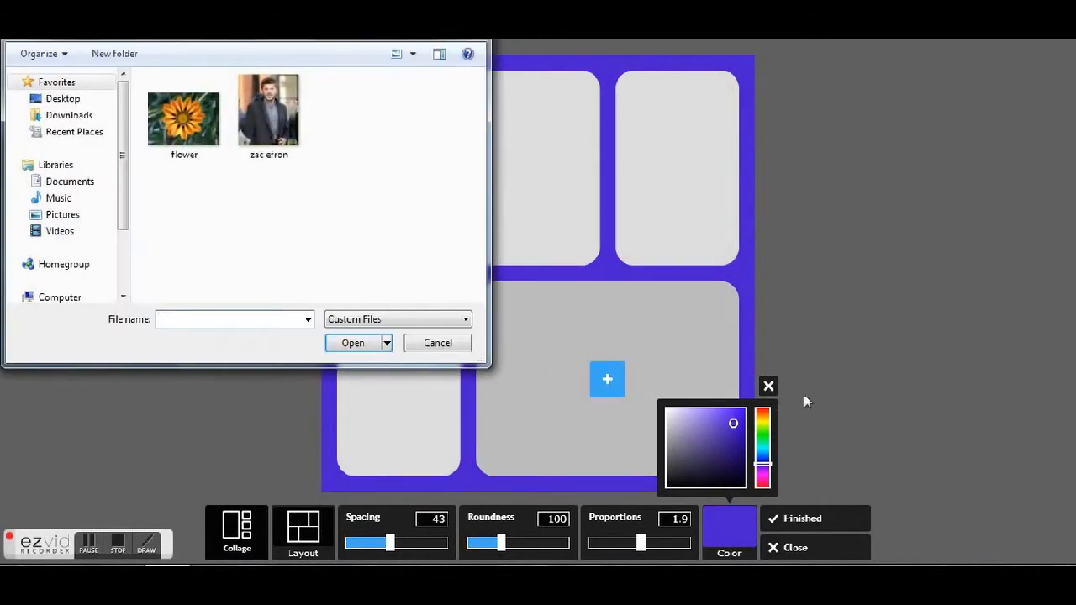
pyautogui.click(269, 113)
pyautogui.click(349, 349)
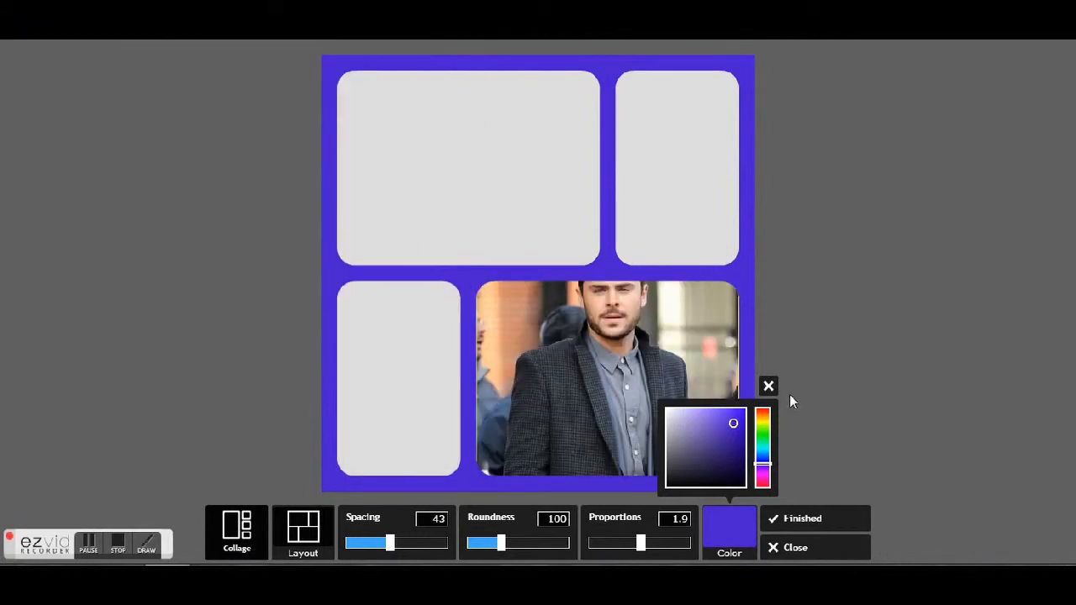
pyautogui.click(769, 386)
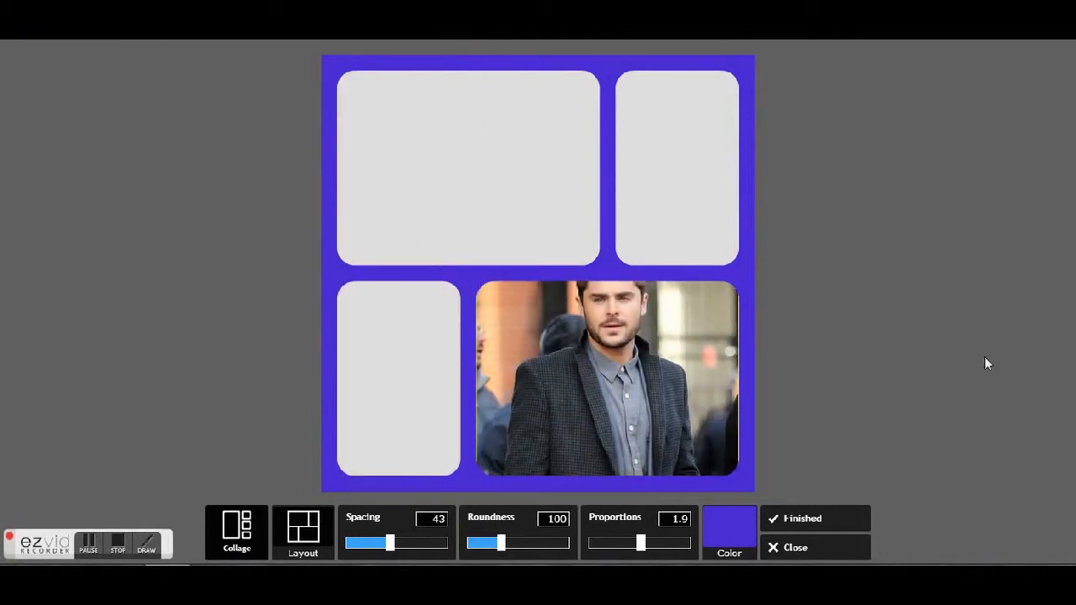
pyautogui.moveTo(691, 299)
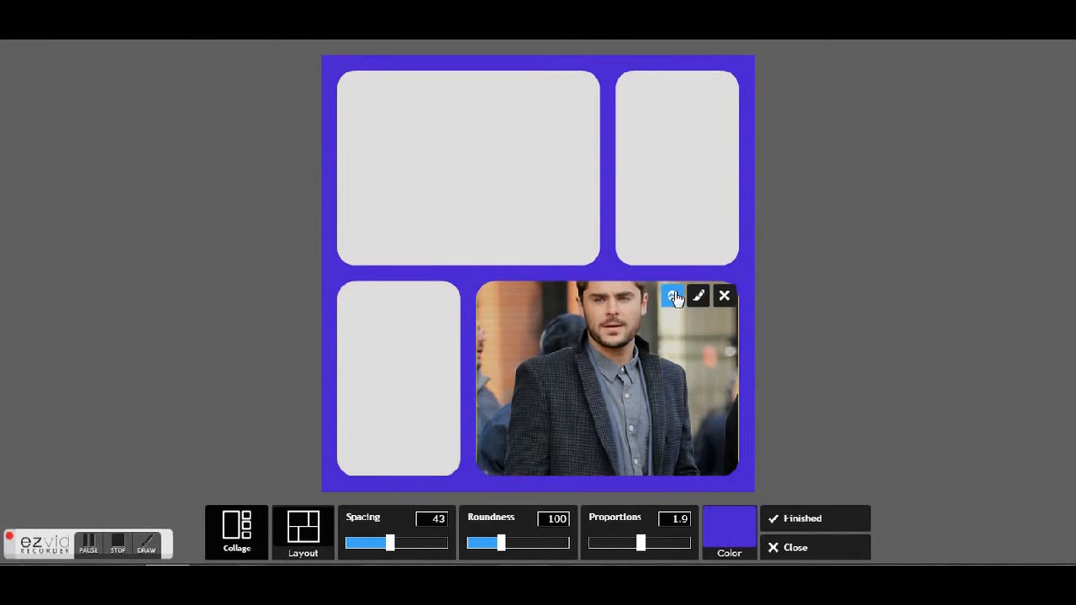
pyautogui.click(697, 296)
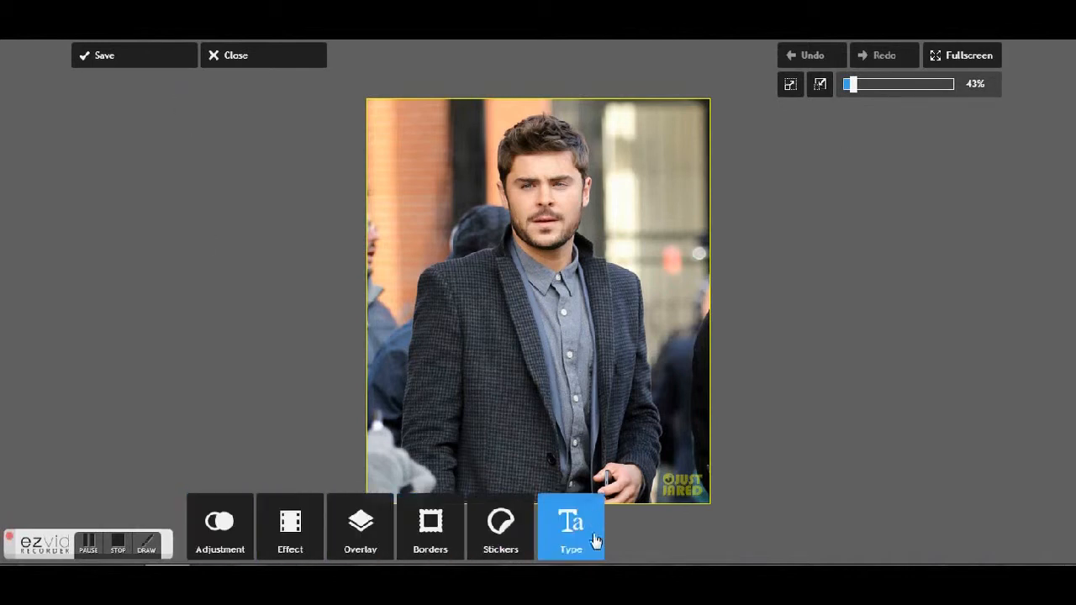
# - Try the Splash adjustment, using Magic to restore the face, hand and background colours in turn and lowering the tolerance
pyautogui.click(220, 545)
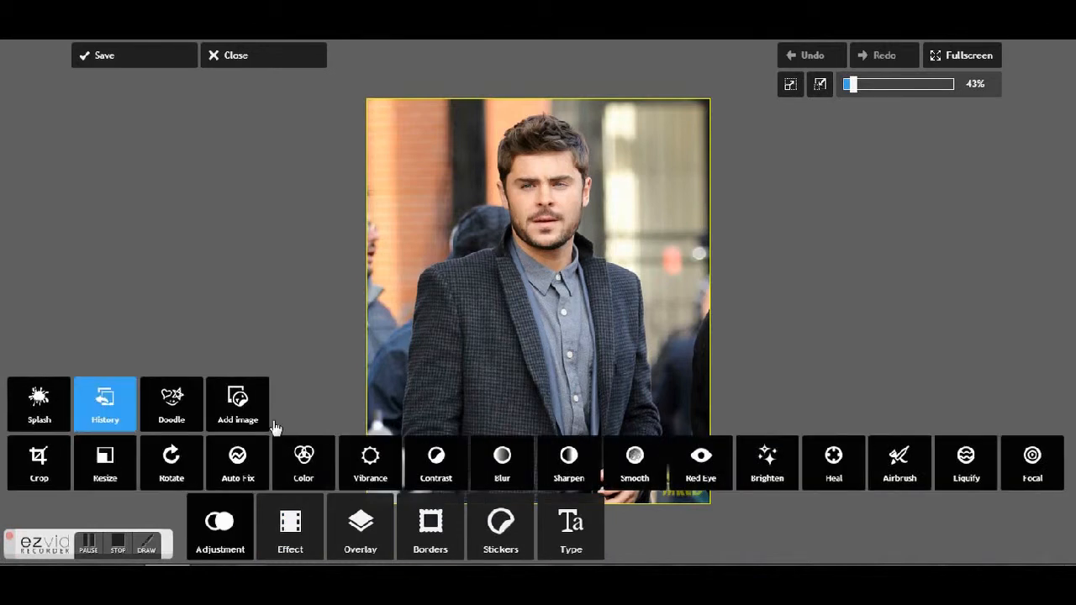
pyautogui.click(20, 412)
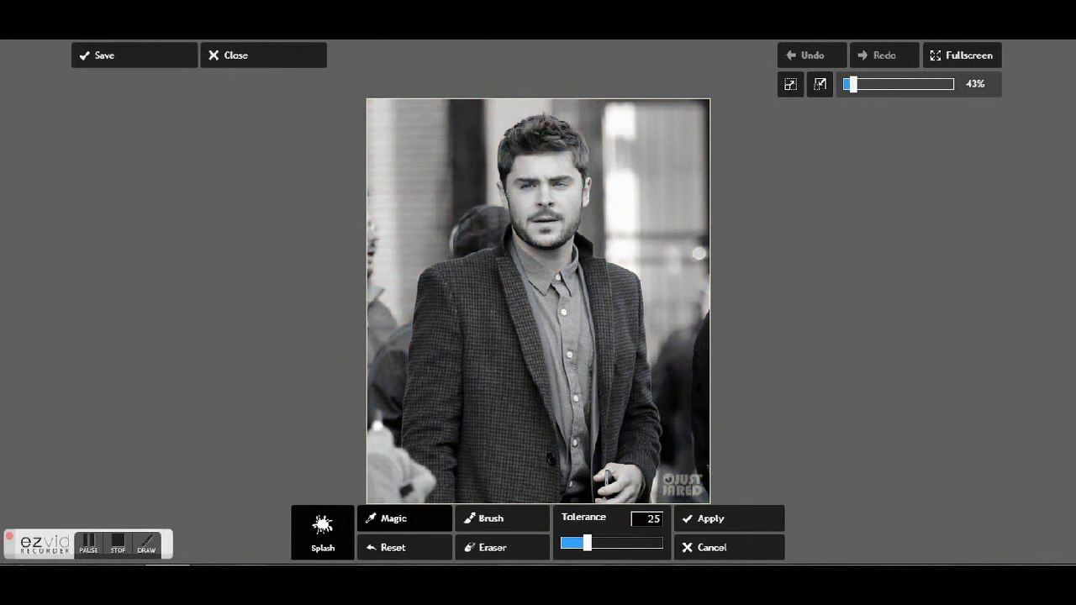
pyautogui.click(548, 186)
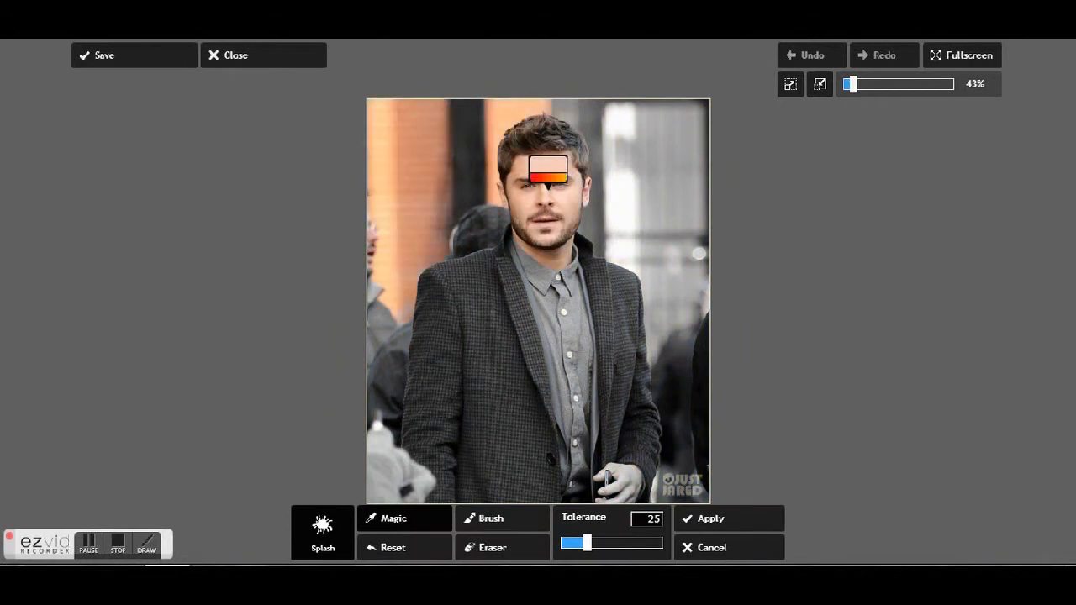
pyautogui.click(626, 491)
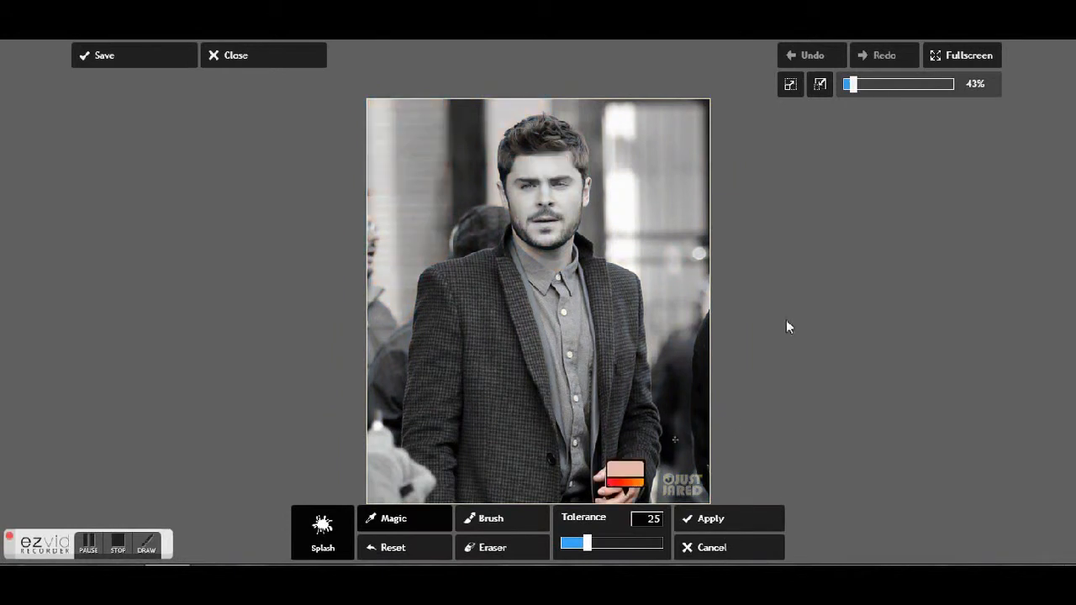
pyautogui.click(675, 152)
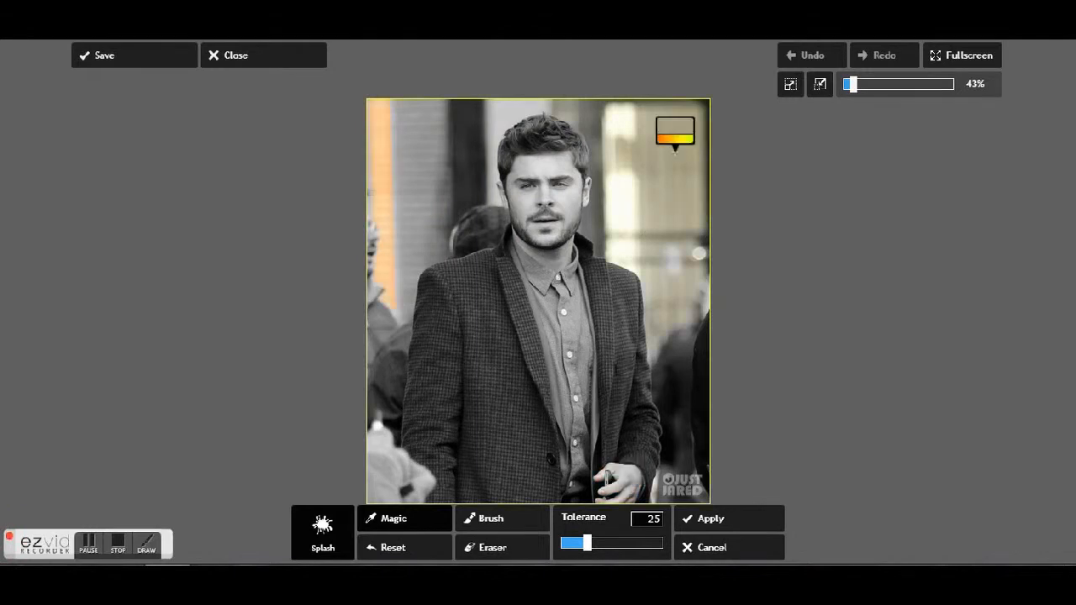
pyautogui.moveTo(587, 550)
pyautogui.mouseDown()
pyautogui.moveTo(659, 551)
pyautogui.moveTo(576, 555)
pyautogui.mouseUp()
pyautogui.click(711, 547)
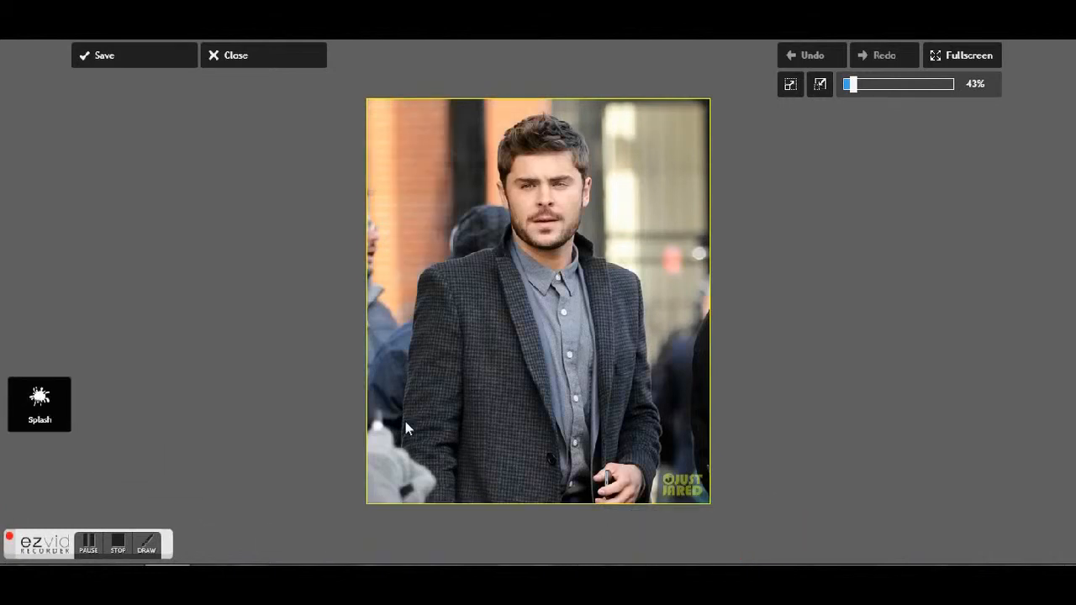
# - Try the Doodle brush at size 20 in white, drawing a looping outline around the head and a smaller shape over the coat
pyautogui.click(179, 419)
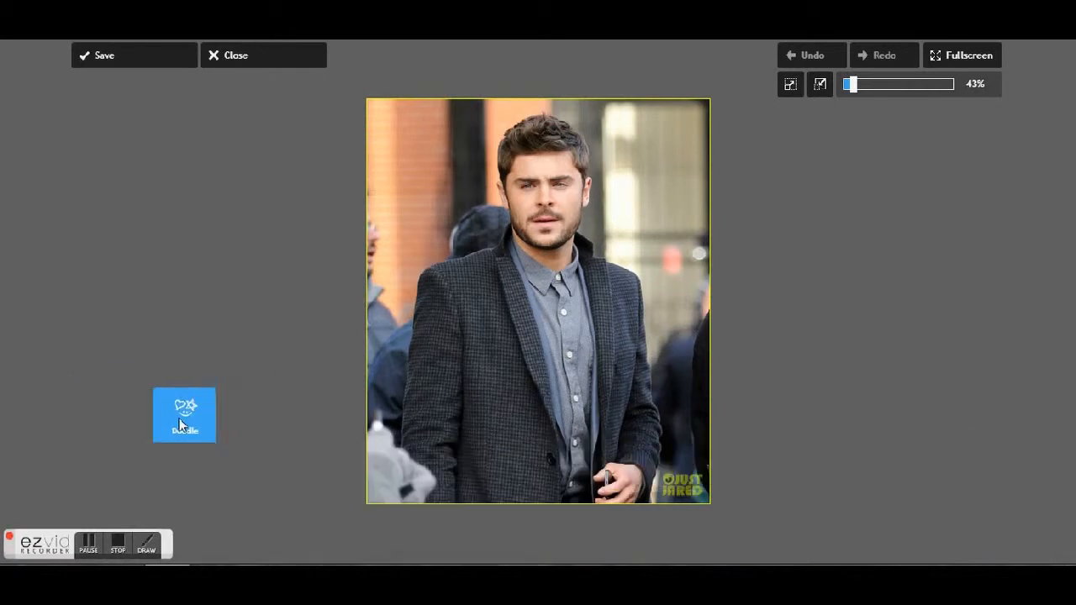
pyautogui.moveTo(580, 163)
pyautogui.mouseDown()
pyautogui.moveTo(616, 195)
pyautogui.moveTo(594, 202)
pyautogui.moveTo(550, 292)
pyautogui.moveTo(438, 235)
pyautogui.moveTo(445, 243)
pyautogui.moveTo(443, 157)
pyautogui.moveTo(449, 168)
pyautogui.moveTo(605, 155)
pyautogui.mouseUp()
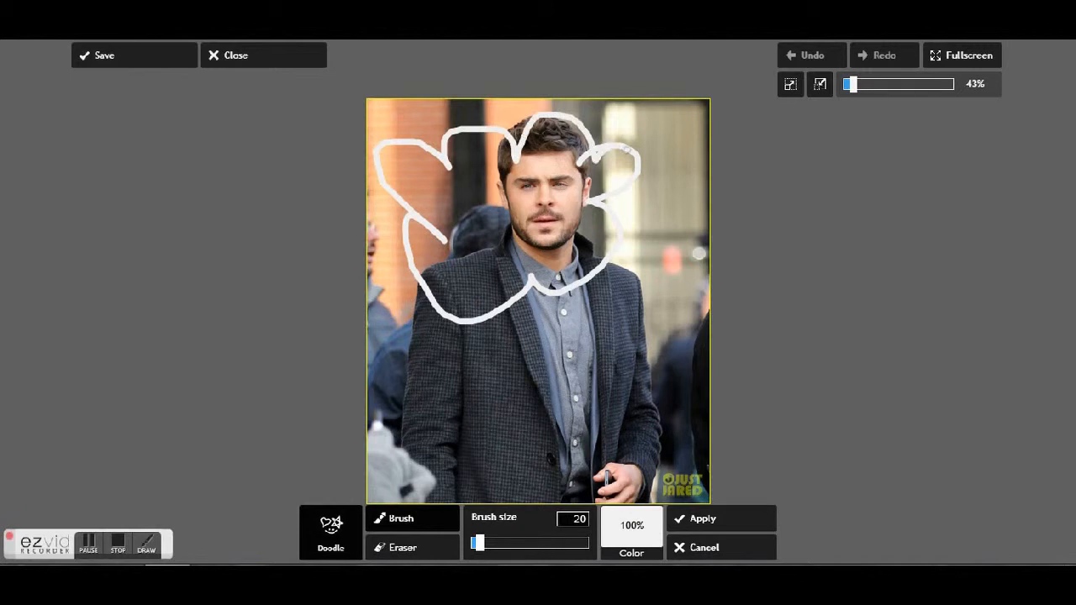
pyautogui.moveTo(590, 417)
pyautogui.mouseDown()
pyautogui.moveTo(586, 358)
pyautogui.moveTo(605, 454)
pyautogui.moveTo(524, 399)
pyautogui.moveTo(600, 452)
pyautogui.moveTo(625, 446)
pyautogui.mouseUp()
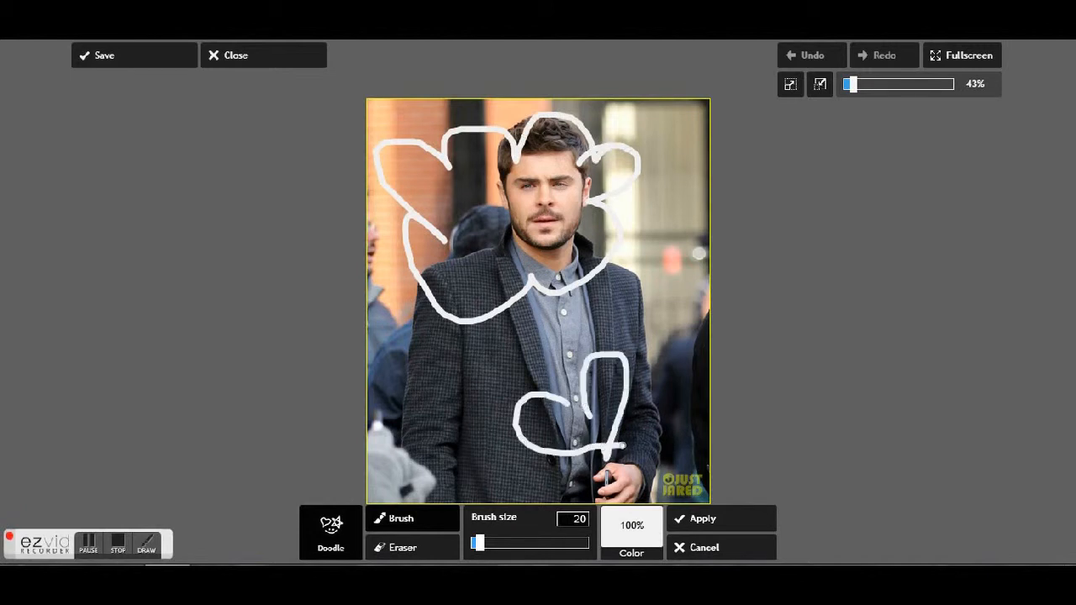
pyautogui.click(710, 550)
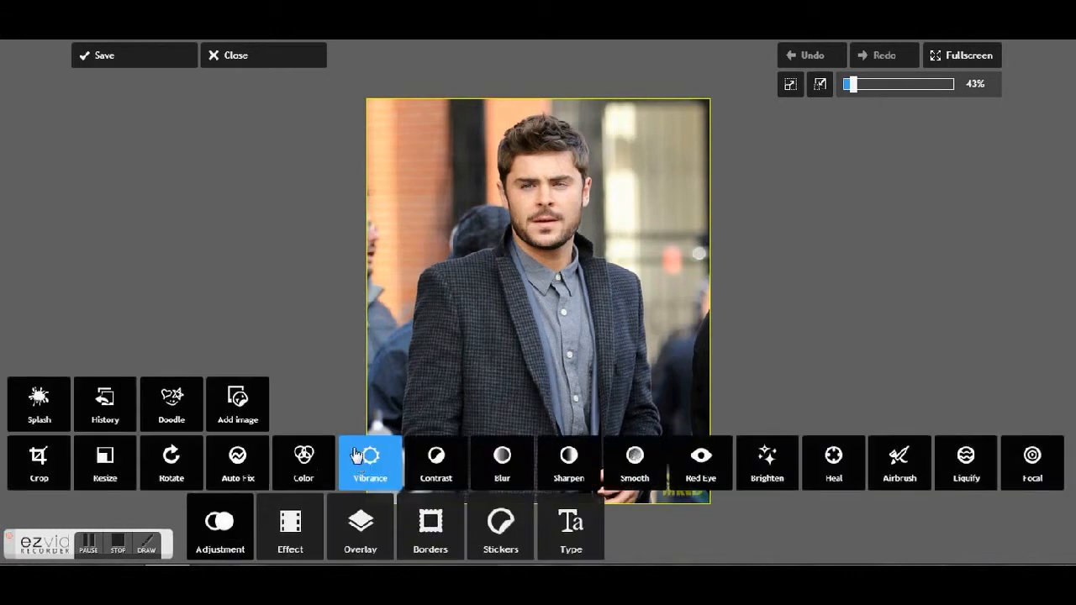
# - Try moving the upper-left corner of the crop frame on the photo
pyautogui.click(27, 469)
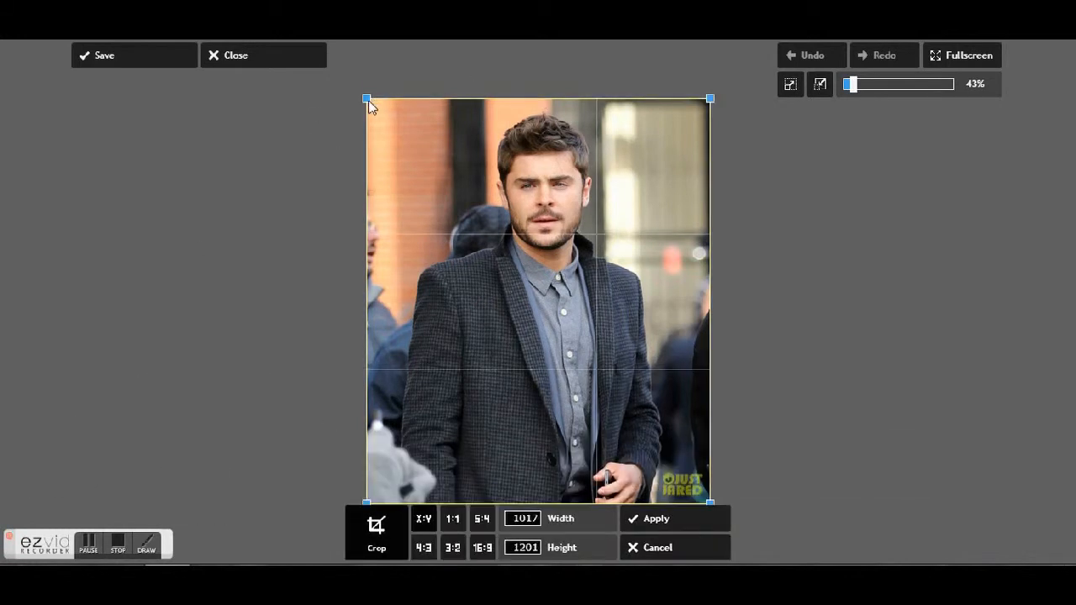
pyautogui.moveTo(368, 100); pyautogui.dragTo(334, 101)
pyautogui.click(654, 550)
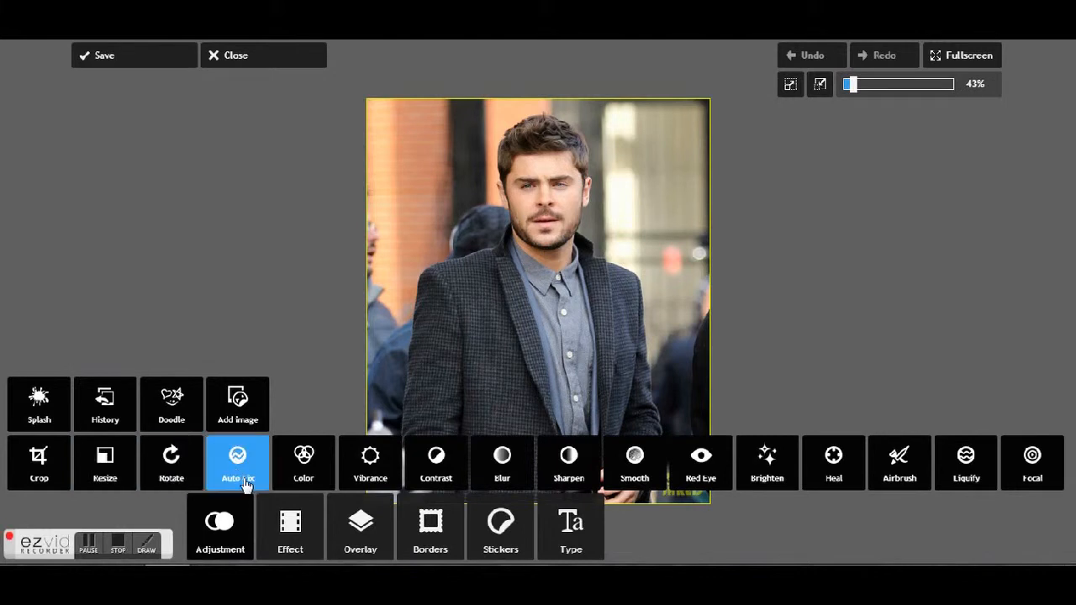
# - Try the Color adjustment on the photo with hue 4, saturation -10 and lightness 19
pyautogui.click(302, 462)
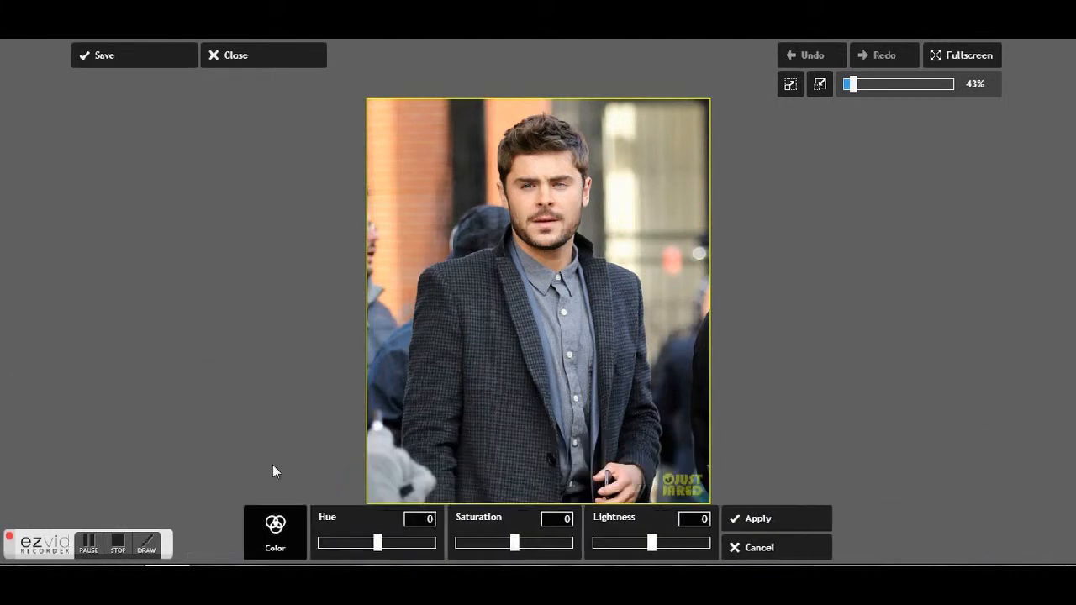
pyautogui.moveTo(379, 545); pyautogui.dragTo(308, 553)
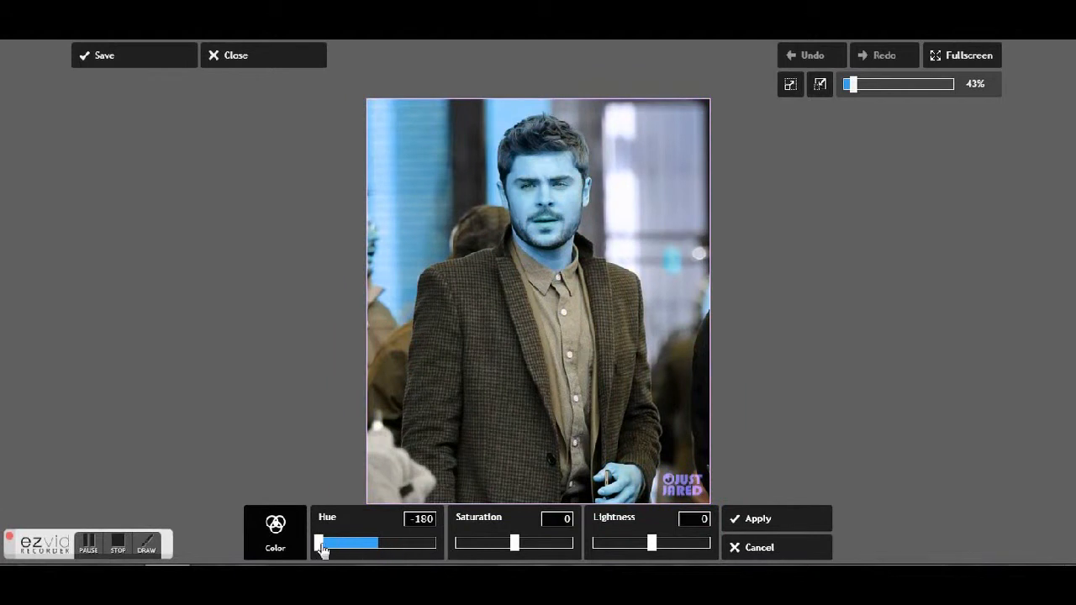
pyautogui.moveTo(321, 548); pyautogui.dragTo(379, 551)
pyautogui.moveTo(498, 551)
pyautogui.mouseDown()
pyautogui.moveTo(594, 548)
pyautogui.moveTo(483, 547)
pyautogui.moveTo(509, 546)
pyautogui.mouseUp()
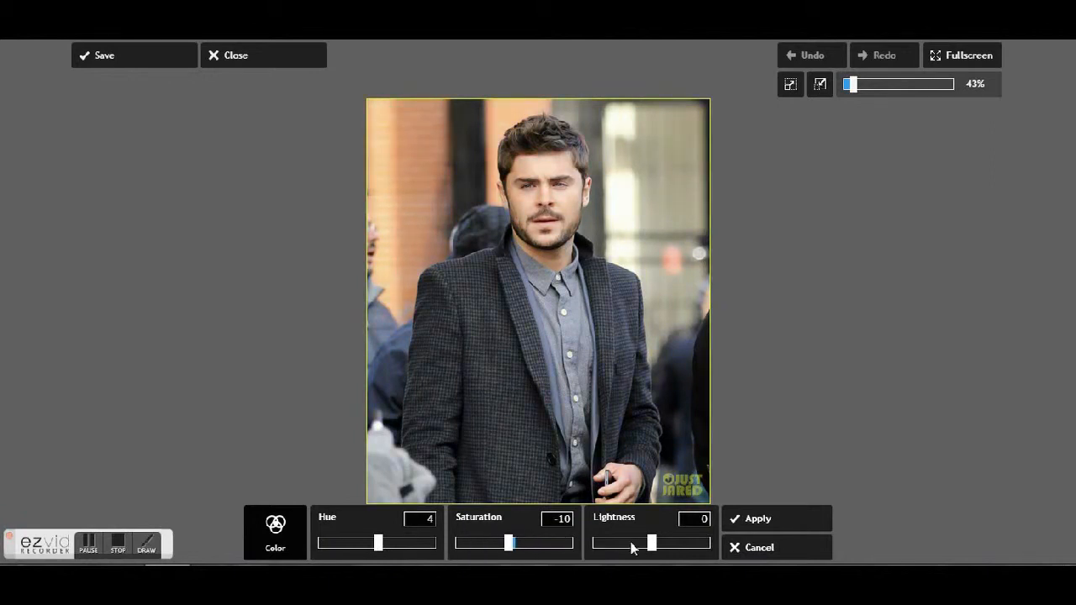
pyautogui.moveTo(654, 547)
pyautogui.mouseDown()
pyautogui.moveTo(602, 547)
pyautogui.moveTo(670, 551)
pyautogui.mouseUp()
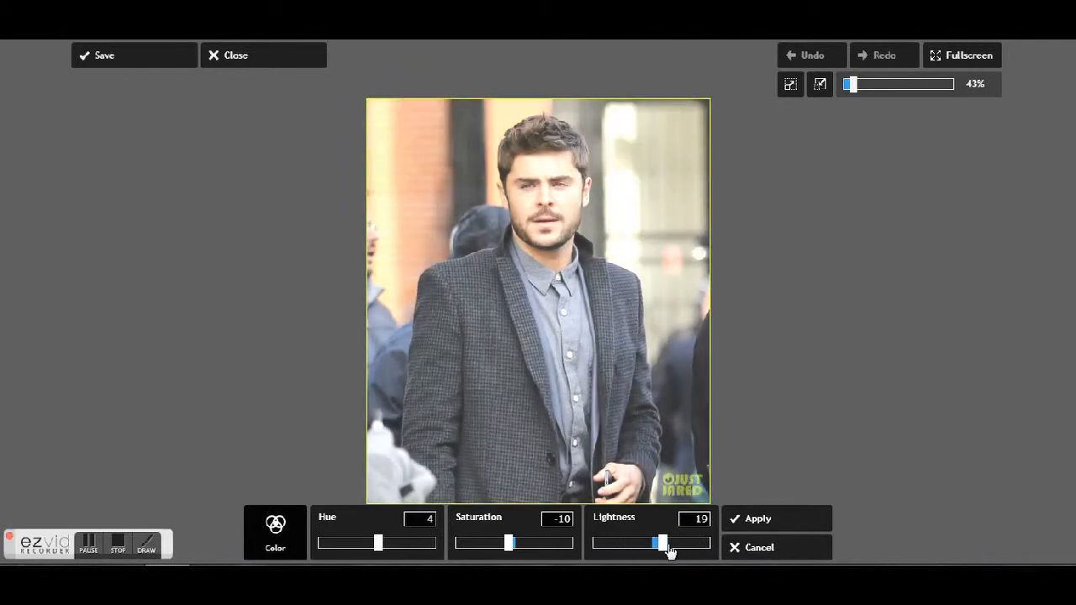
pyautogui.click(797, 555)
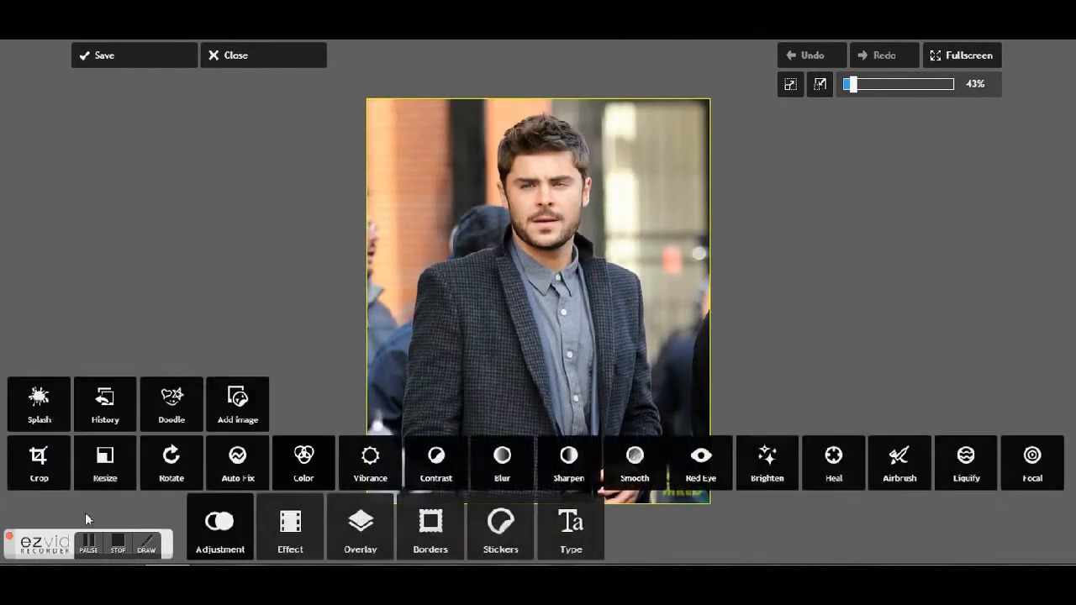
# - Try the Vibrance adjustment on the photo at amounts of 75 and -100
pyautogui.click(399, 468)
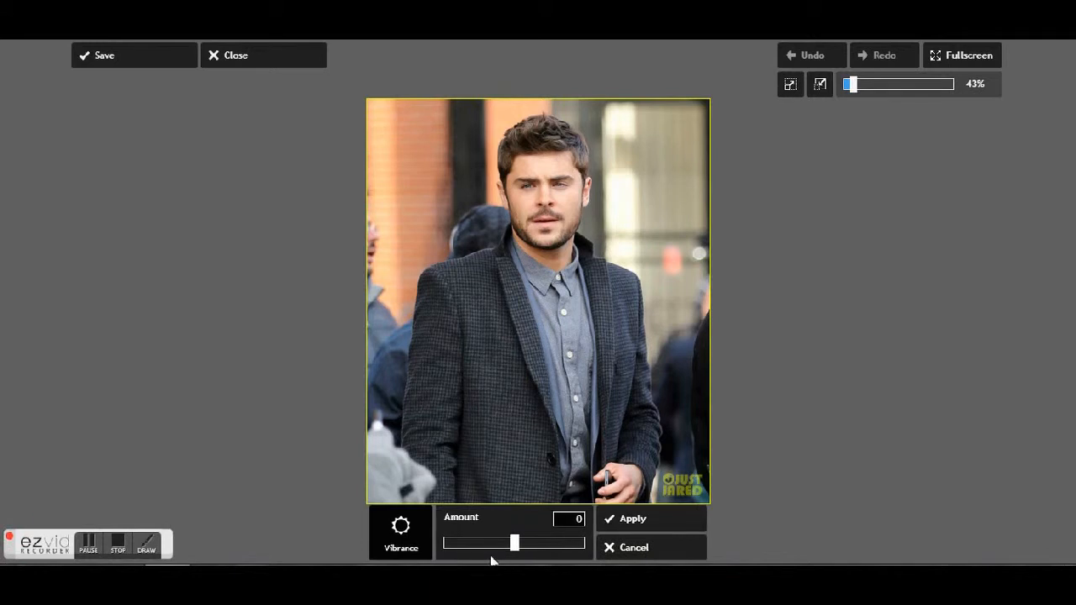
pyautogui.moveTo(492, 555); pyautogui.dragTo(567, 550)
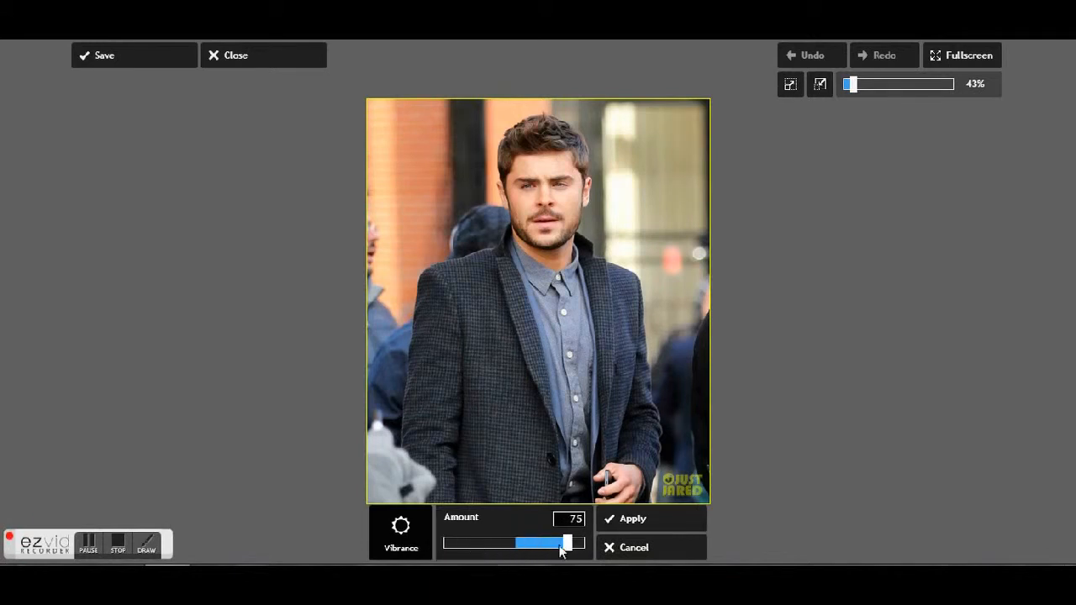
pyautogui.moveTo(567, 551); pyautogui.dragTo(429, 548)
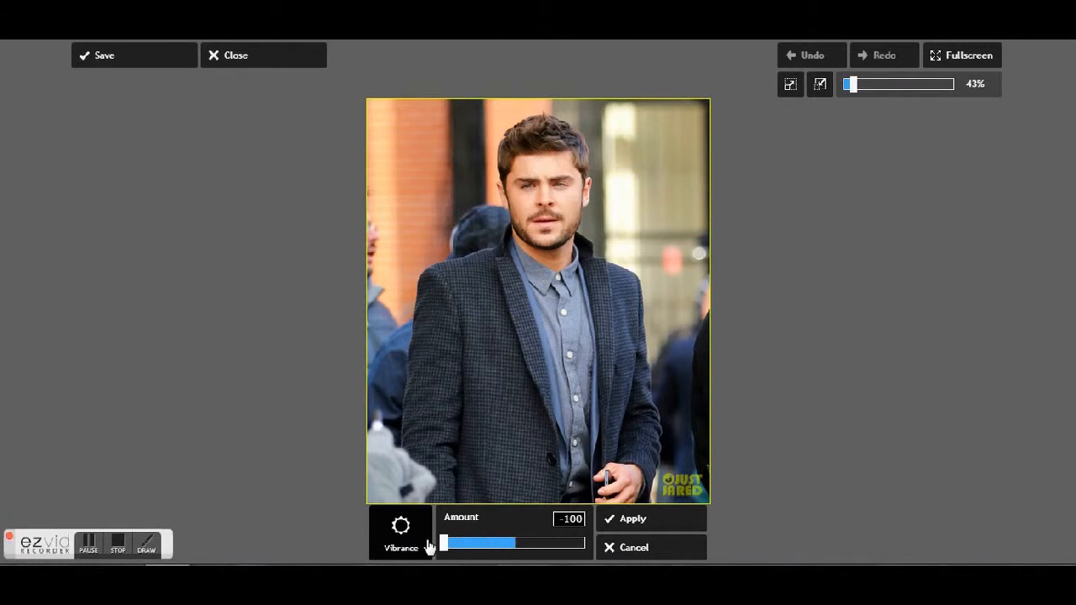
pyautogui.click(655, 547)
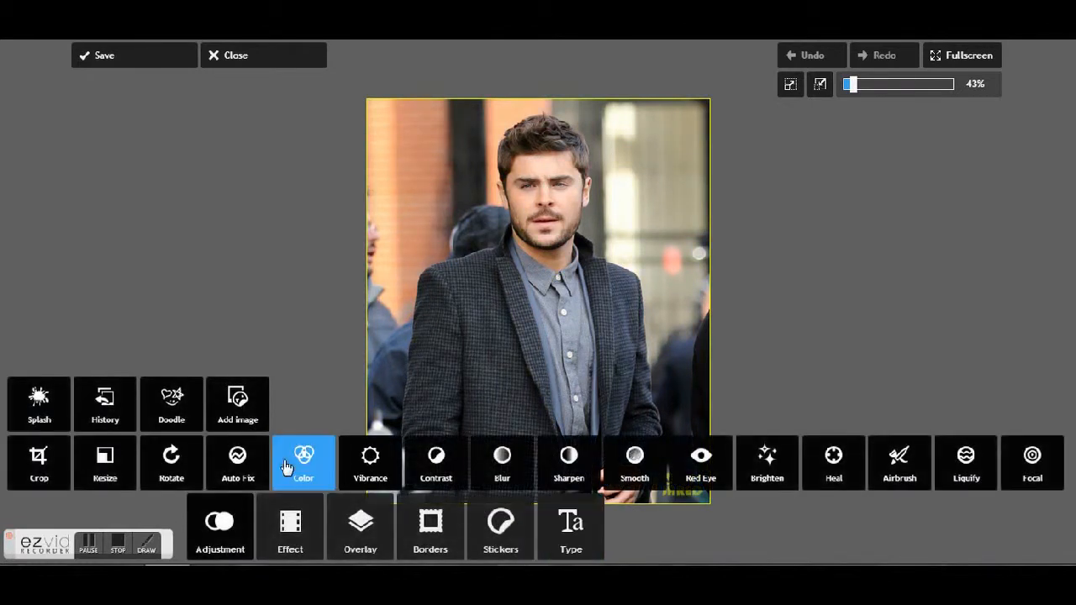
# - Try the Blur adjustment on the photo, raising the amount to 100
pyautogui.click(492, 469)
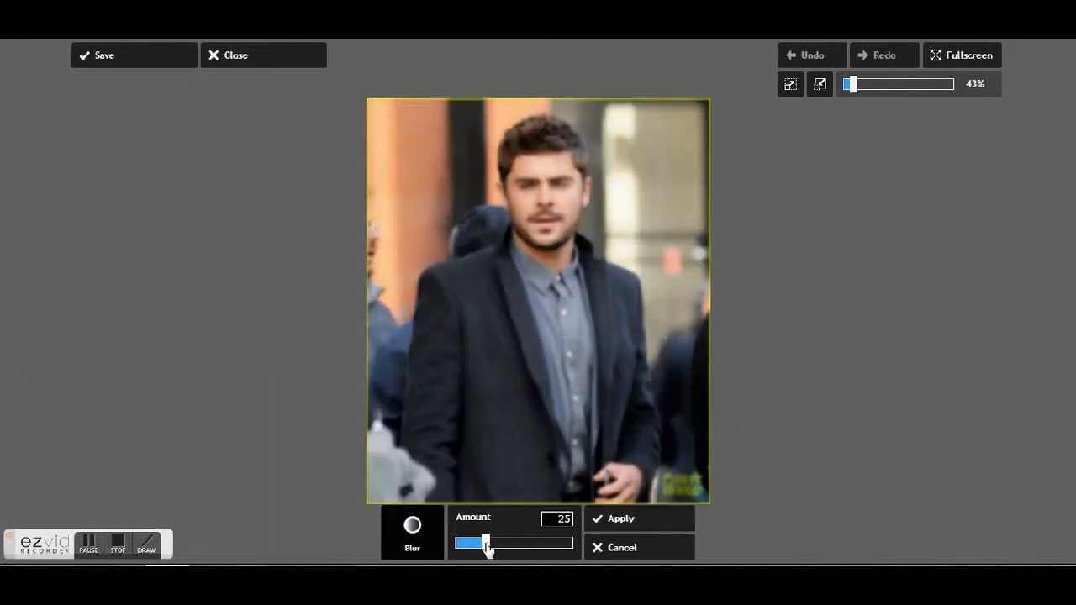
pyautogui.moveTo(523, 549); pyautogui.dragTo(603, 548)
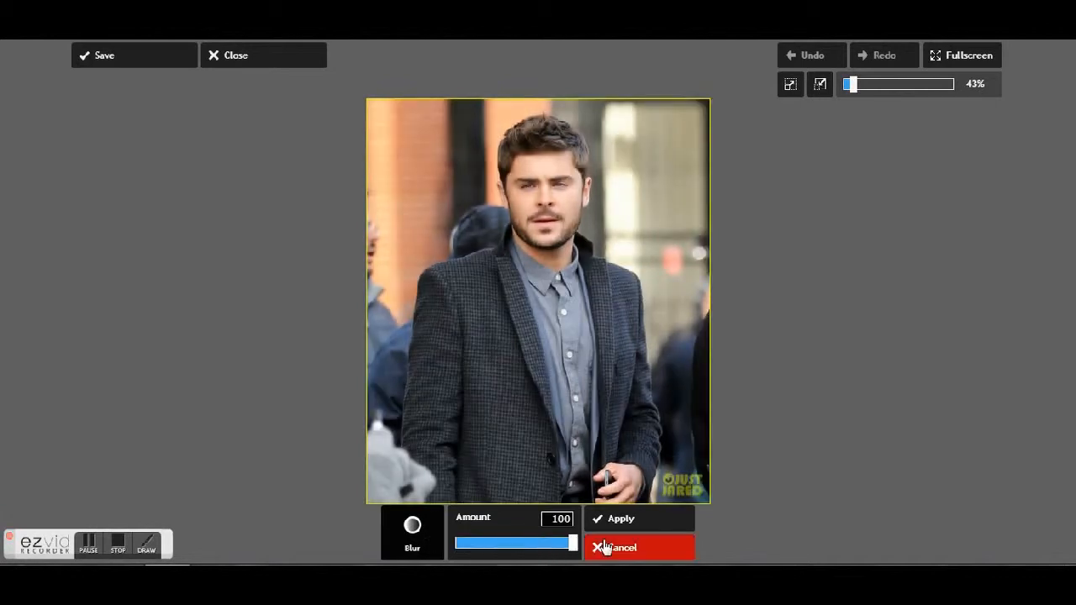
pyautogui.click(643, 552)
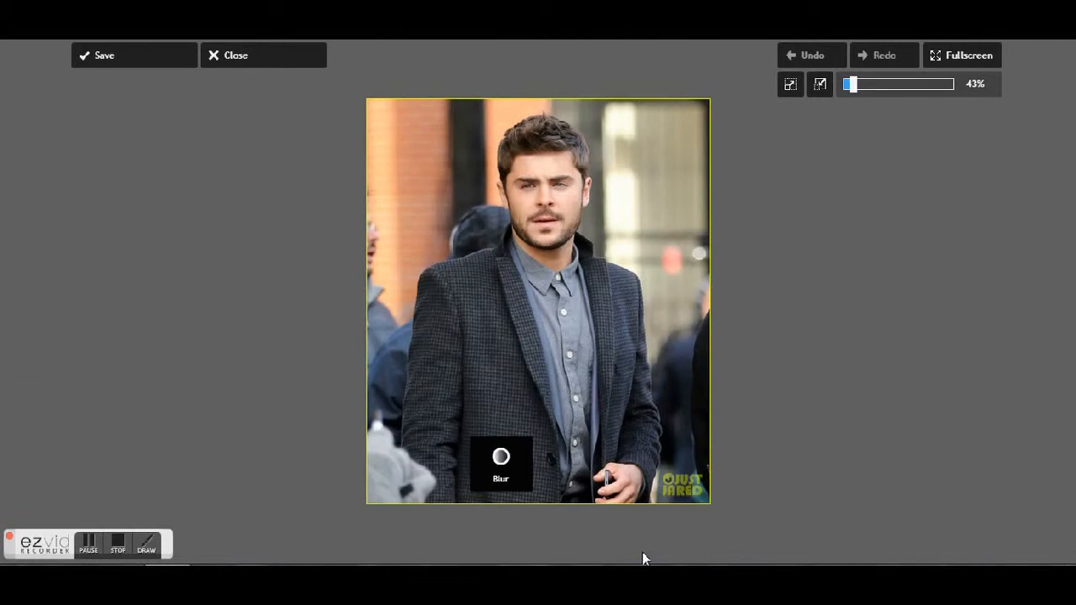
# - Try the Sharpen adjustment on the photo with amount 200 and radius 20
pyautogui.click(514, 515)
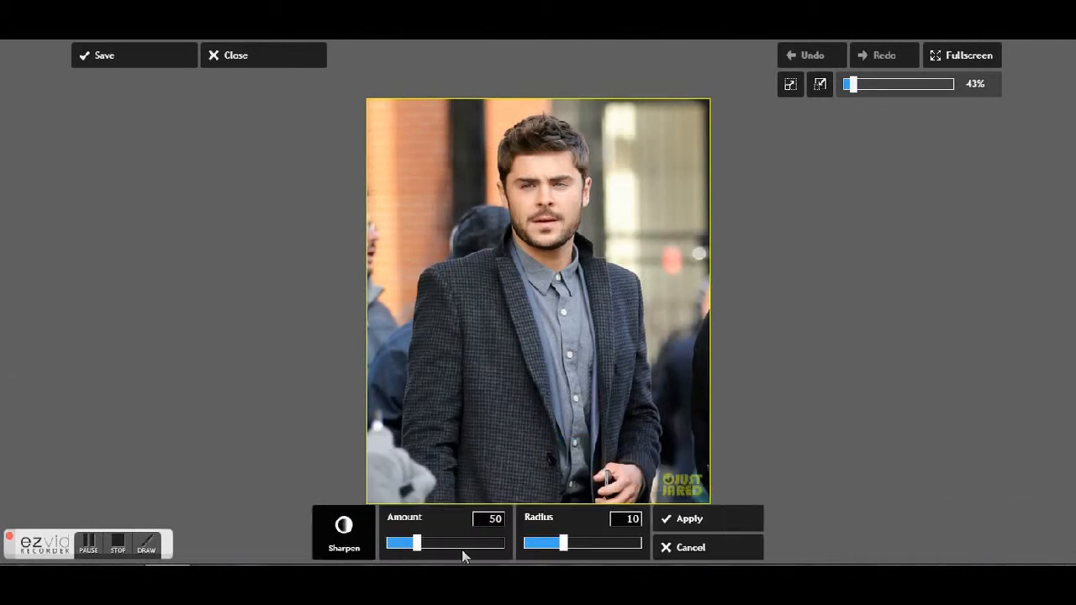
pyautogui.moveTo(435, 548); pyautogui.dragTo(643, 543)
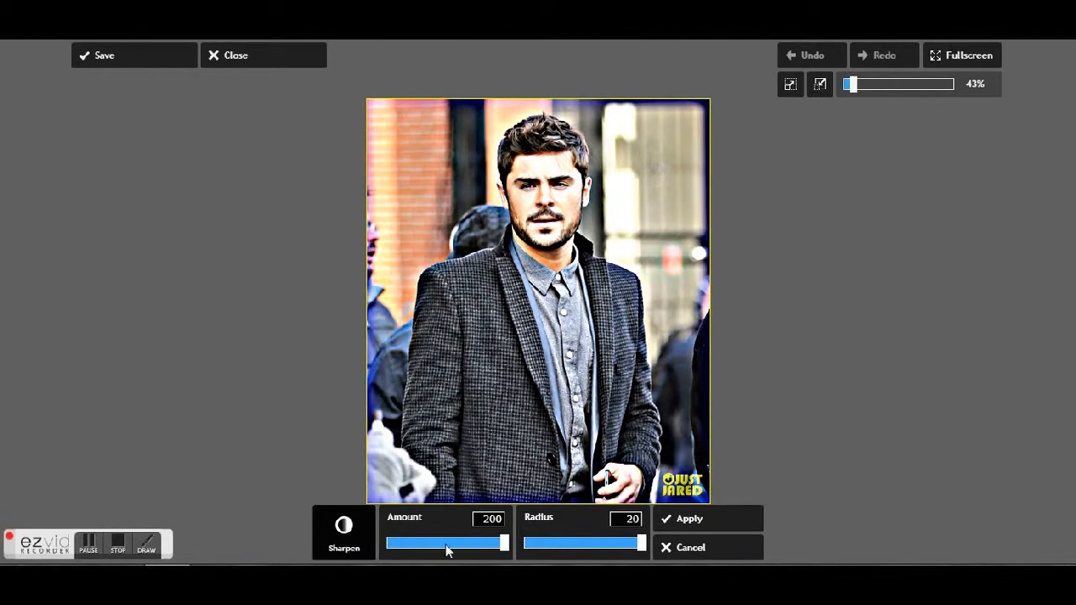
pyautogui.click(692, 548)
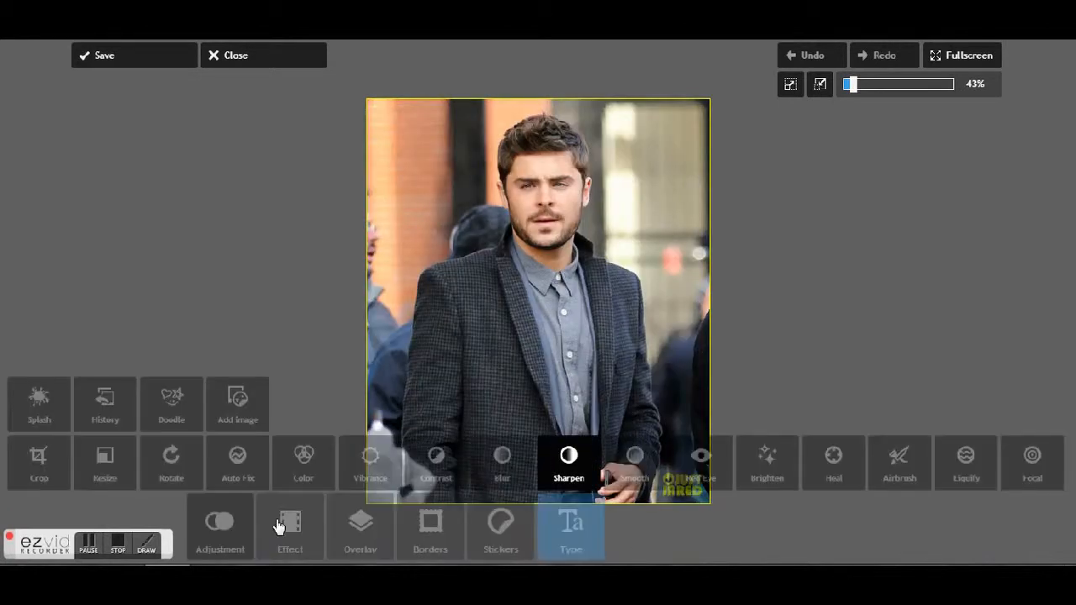
# - Try the Smooth adjustment on the photo with the amount at 15
pyautogui.click(634, 459)
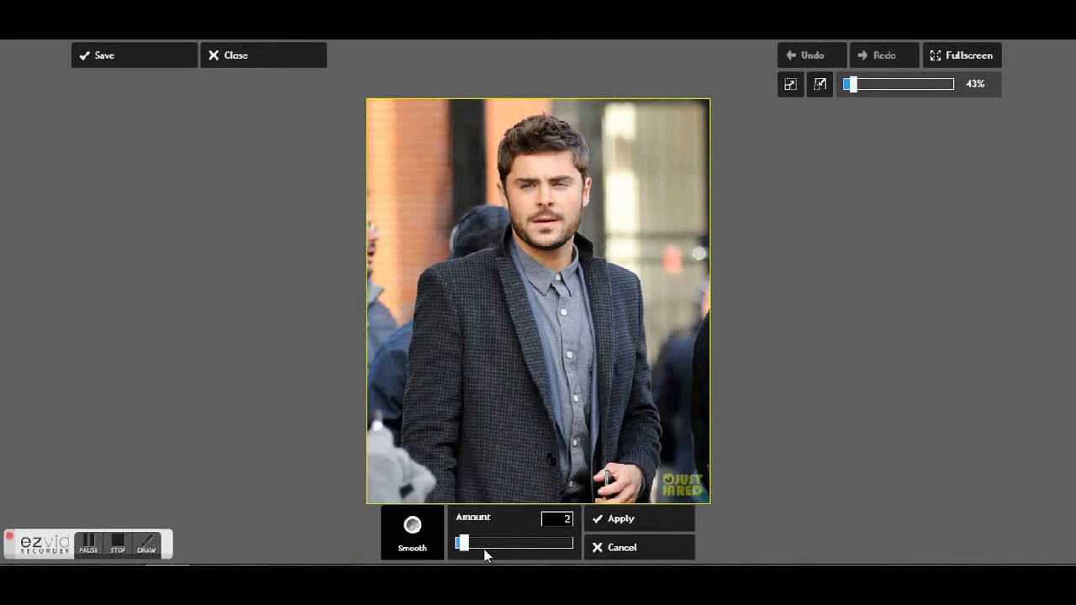
pyautogui.moveTo(470, 550); pyautogui.dragTo(569, 552)
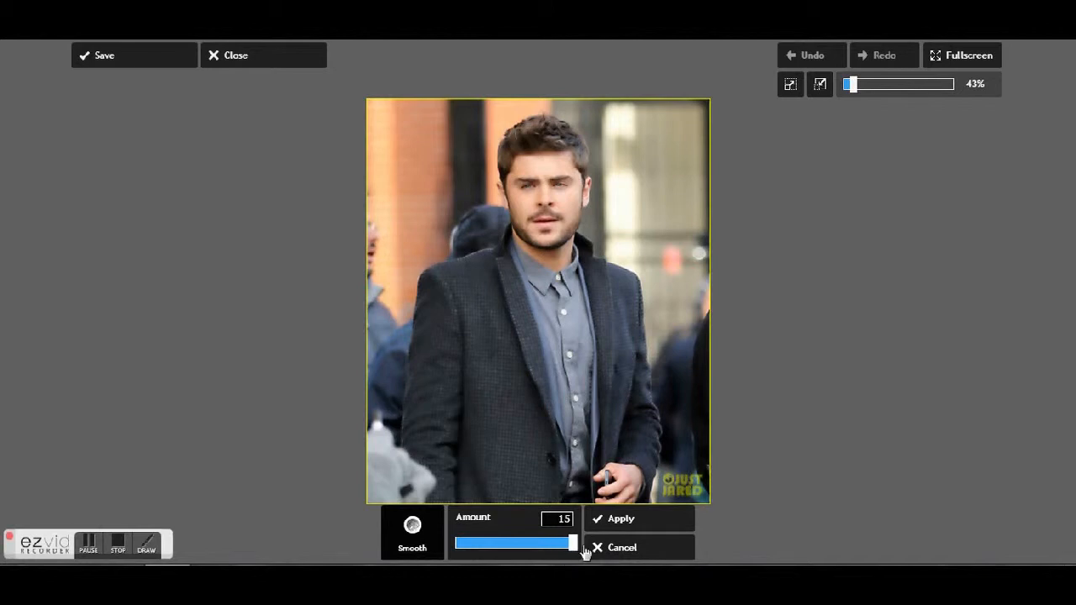
pyautogui.click(610, 551)
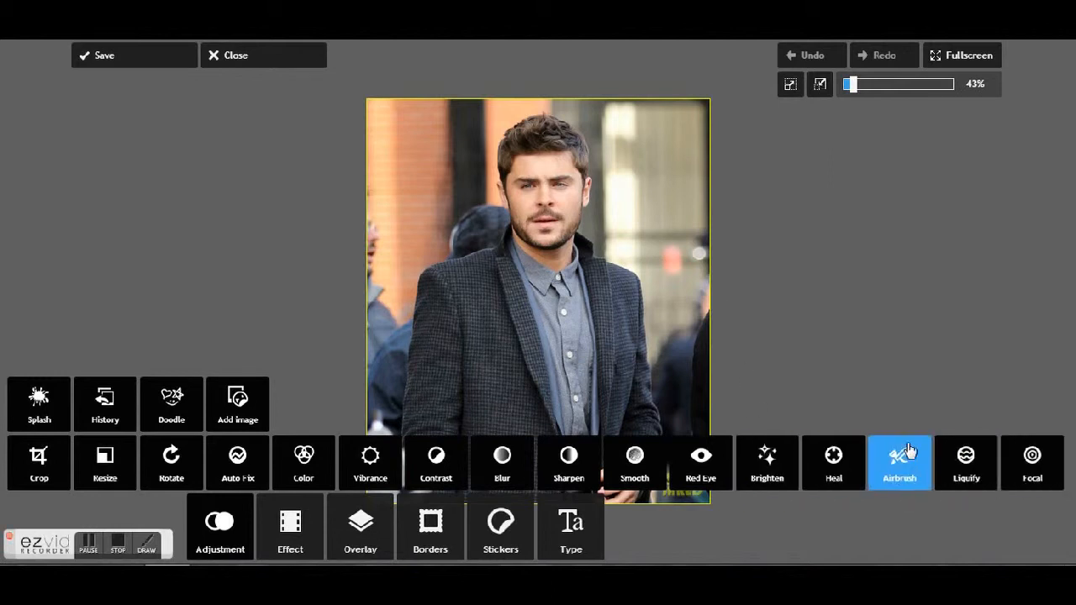
# - Try distorting the man's face with the Liquify Enlarge and Shrink brushes at size 200
pyautogui.click(967, 469)
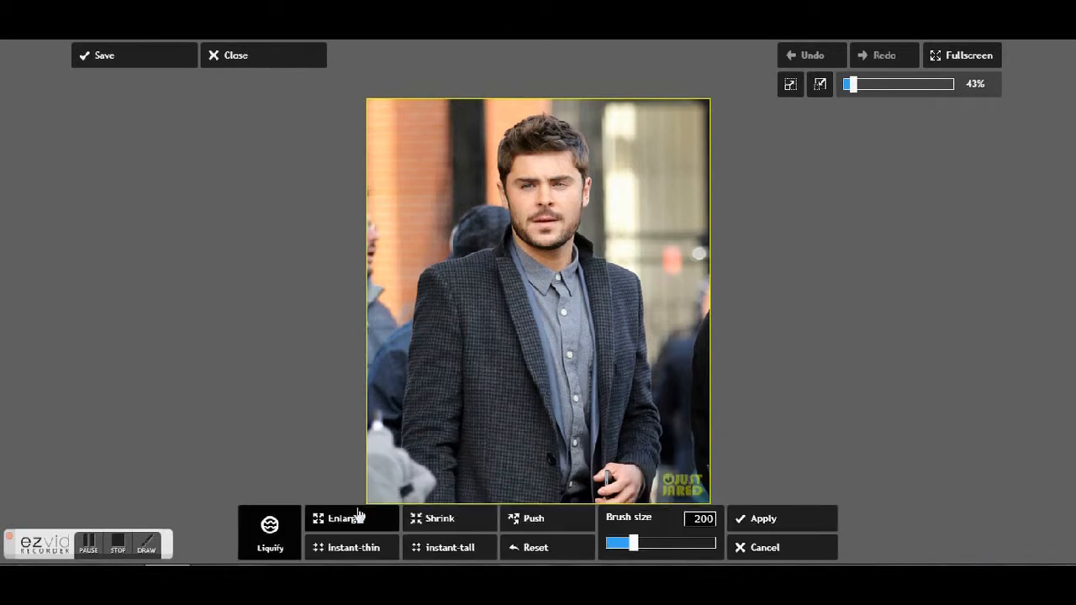
pyautogui.moveTo(539, 164)
pyautogui.mouseDown()
pyautogui.moveTo(551, 163)
pyautogui.moveTo(563, 187)
pyautogui.moveTo(543, 218)
pyautogui.moveTo(560, 223)
pyautogui.moveTo(517, 200)
pyautogui.moveTo(521, 192)
pyautogui.mouseUp()
pyautogui.click(438, 519)
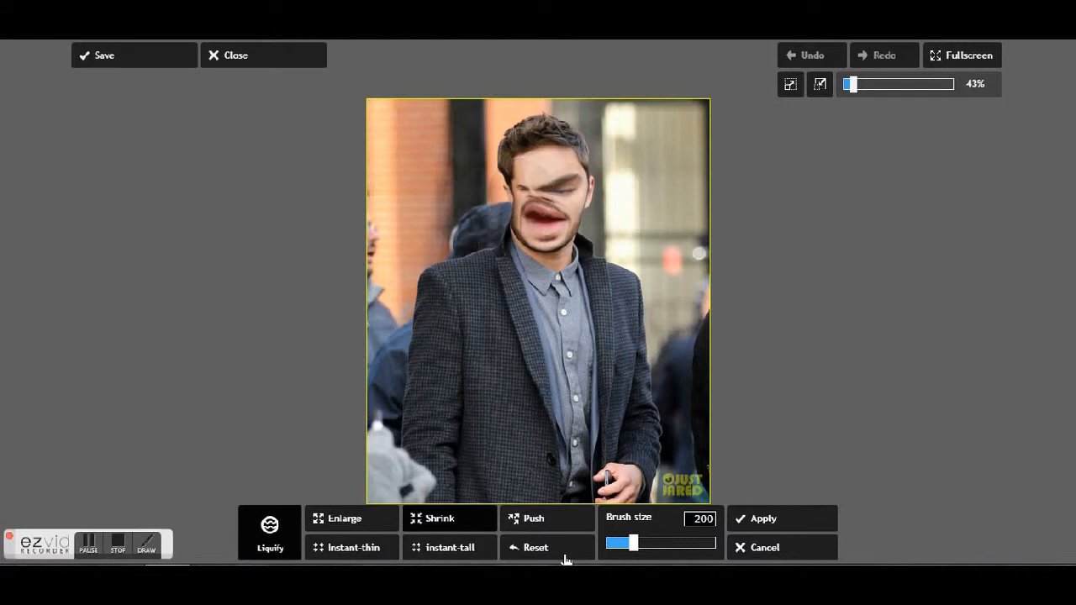
# - Try the Liquify Push brush at size 200, pulling both coat shoulders upward and outward
pyautogui.click(549, 525)
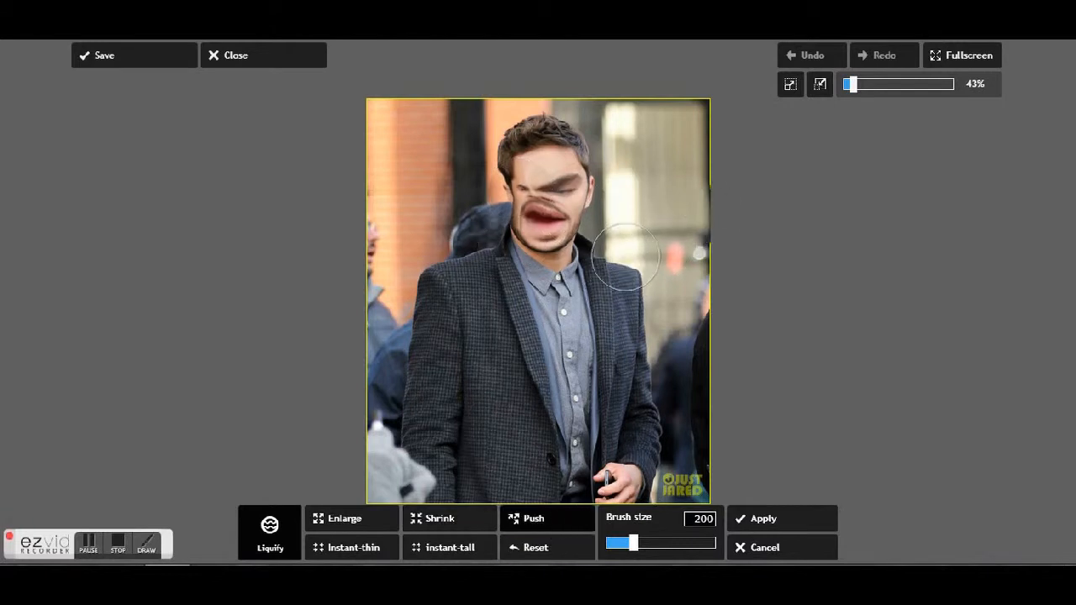
pyautogui.moveTo(629, 276)
pyautogui.mouseDown()
pyautogui.moveTo(676, 238)
pyautogui.moveTo(625, 274)
pyautogui.moveTo(645, 248)
pyautogui.mouseUp()
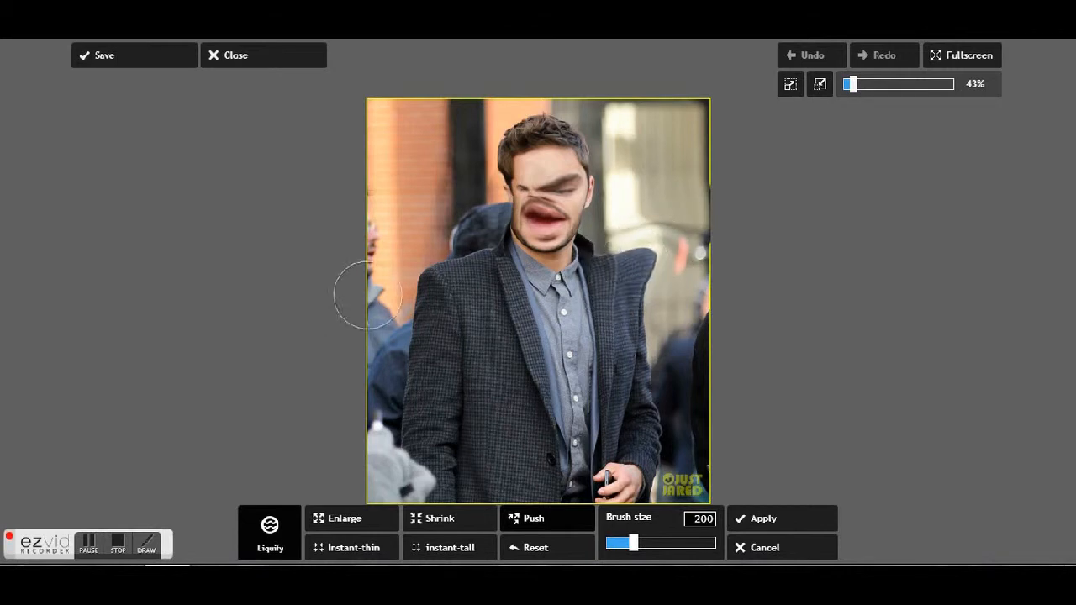
pyautogui.moveTo(429, 271)
pyautogui.mouseDown()
pyautogui.moveTo(369, 249)
pyautogui.moveTo(439, 268)
pyautogui.moveTo(456, 285)
pyautogui.moveTo(401, 267)
pyautogui.mouseUp()
pyautogui.moveTo(468, 288)
pyautogui.mouseDown()
pyautogui.moveTo(371, 269)
pyautogui.moveTo(463, 286)
pyautogui.moveTo(438, 261)
pyautogui.moveTo(436, 271)
pyautogui.moveTo(393, 240)
pyautogui.mouseUp()
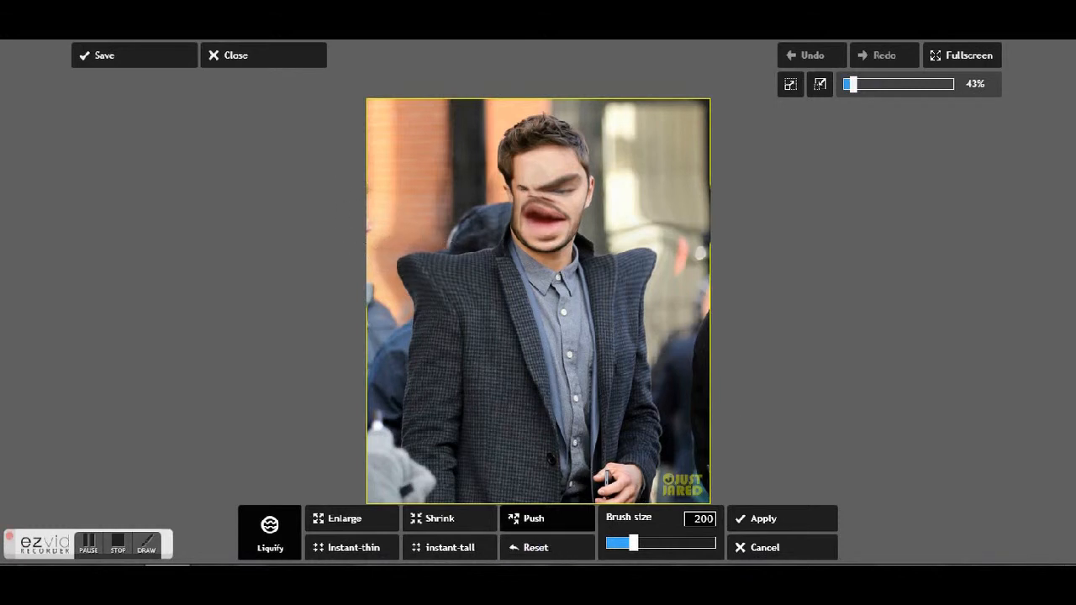
# - Try Liquify's instant-tall and instant-thin options on the whole photo
pyautogui.click(452, 557)
pyautogui.click(339, 557)
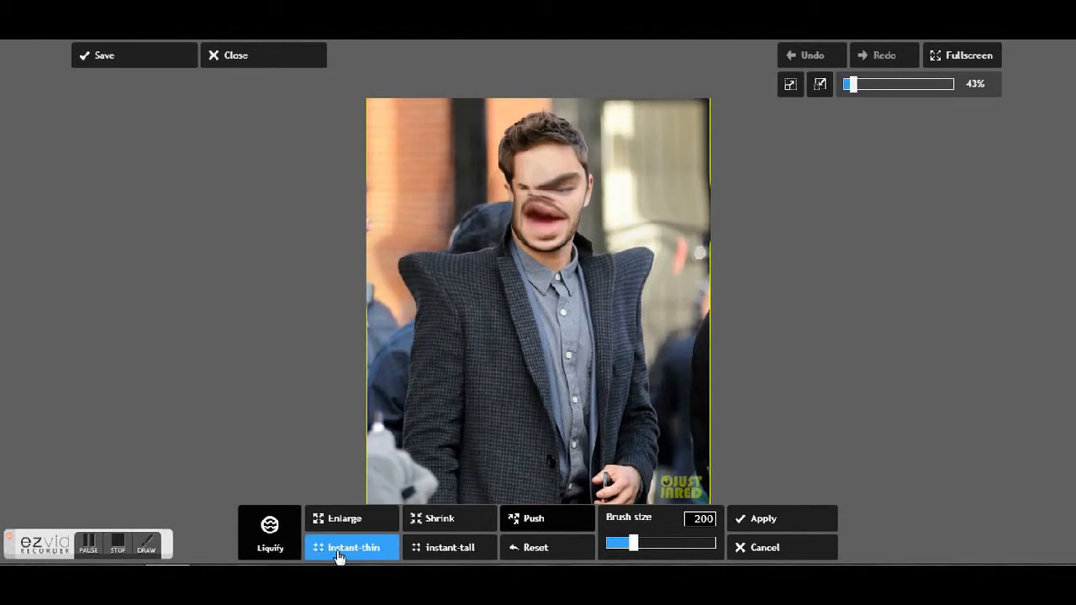
pyautogui.click(765, 548)
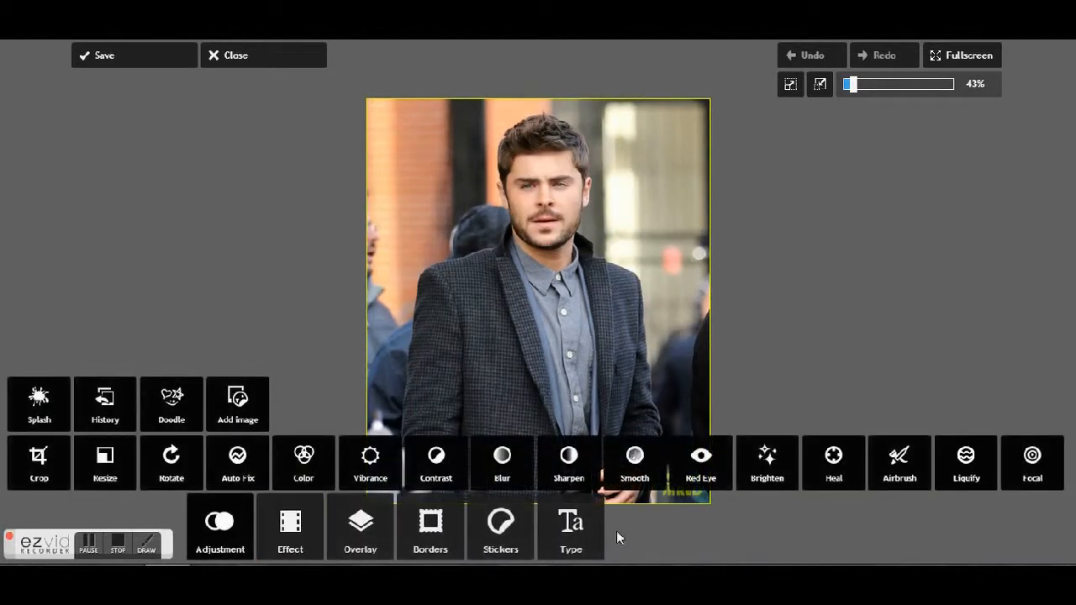
# - Try the Focal adjustment centred on the face, switching back and forth between the linear and radial focus shapes
pyautogui.click(1035, 465)
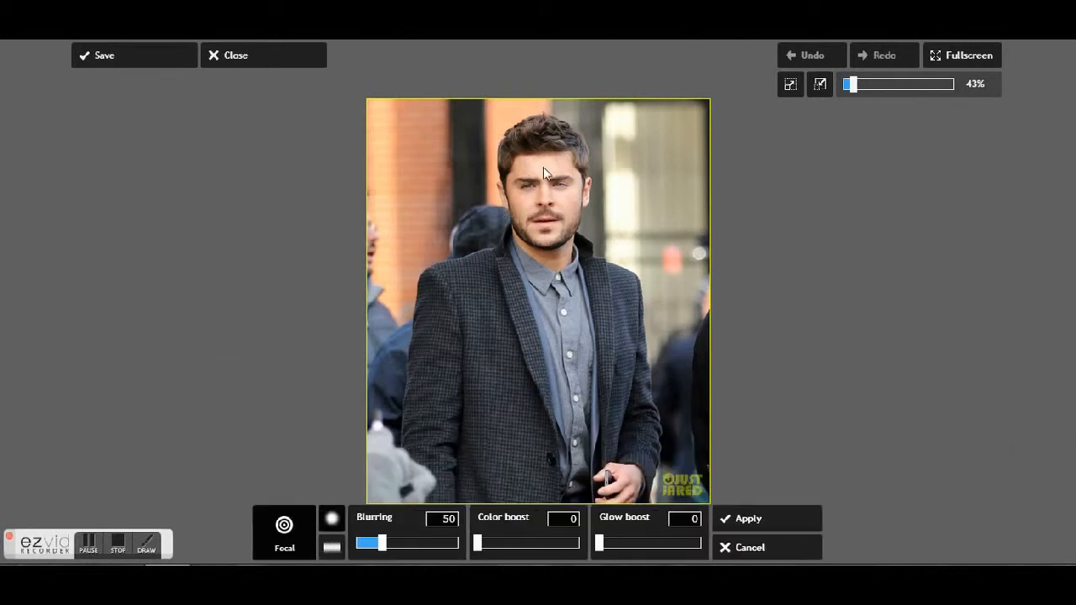
pyautogui.moveTo(541, 293); pyautogui.dragTo(545, 192)
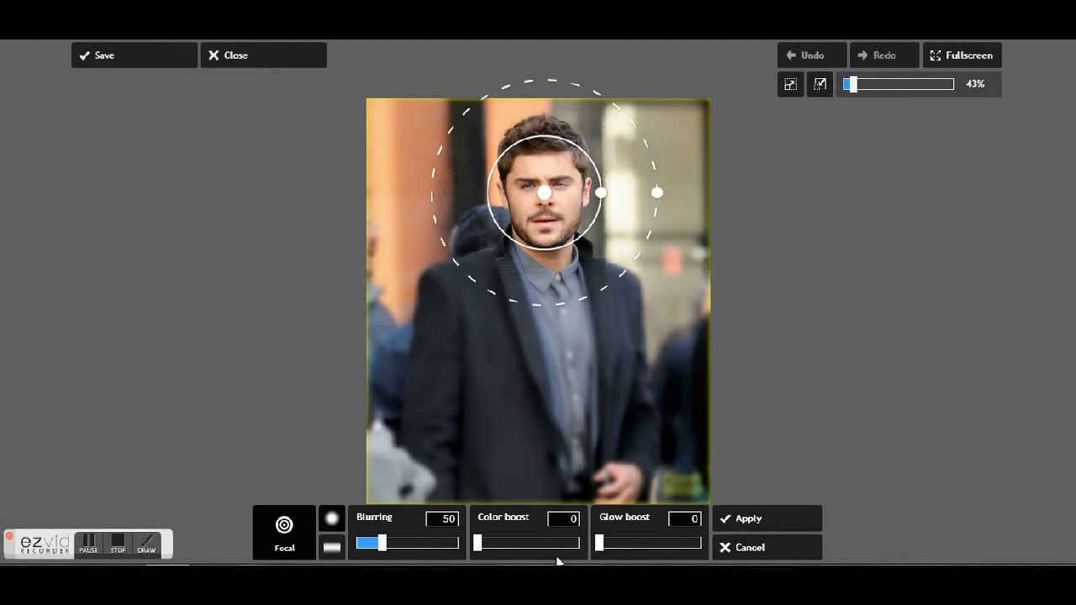
pyautogui.click(335, 551)
pyautogui.click(333, 521)
pyautogui.click(332, 547)
pyautogui.click(331, 520)
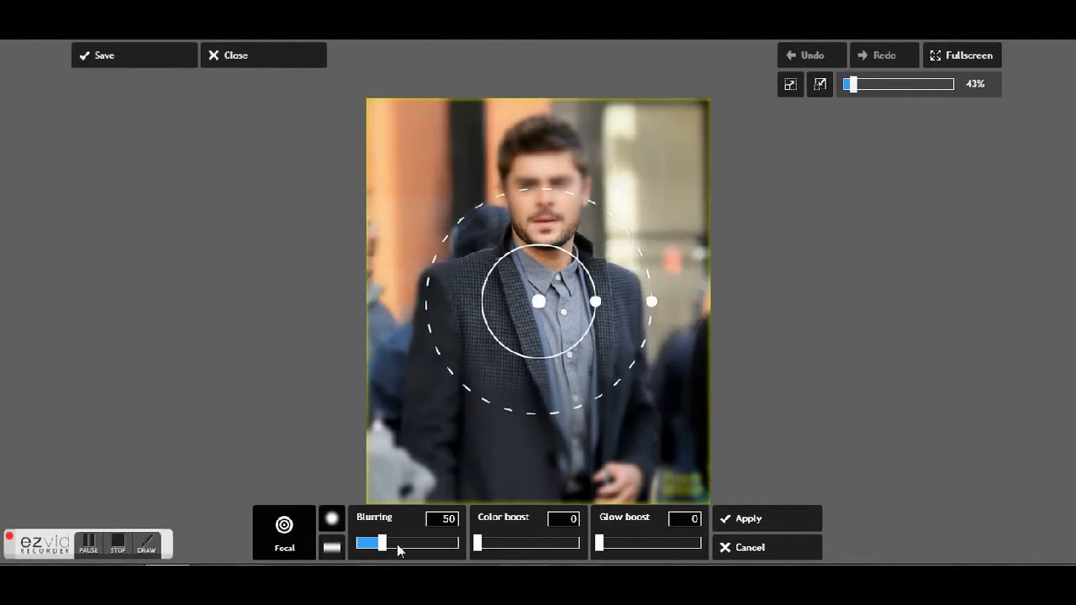
# - Try radial Focal blurring at 200 centred on the face, with color boost 87 and glow boost 57
pyautogui.moveTo(384, 549); pyautogui.dragTo(479, 551)
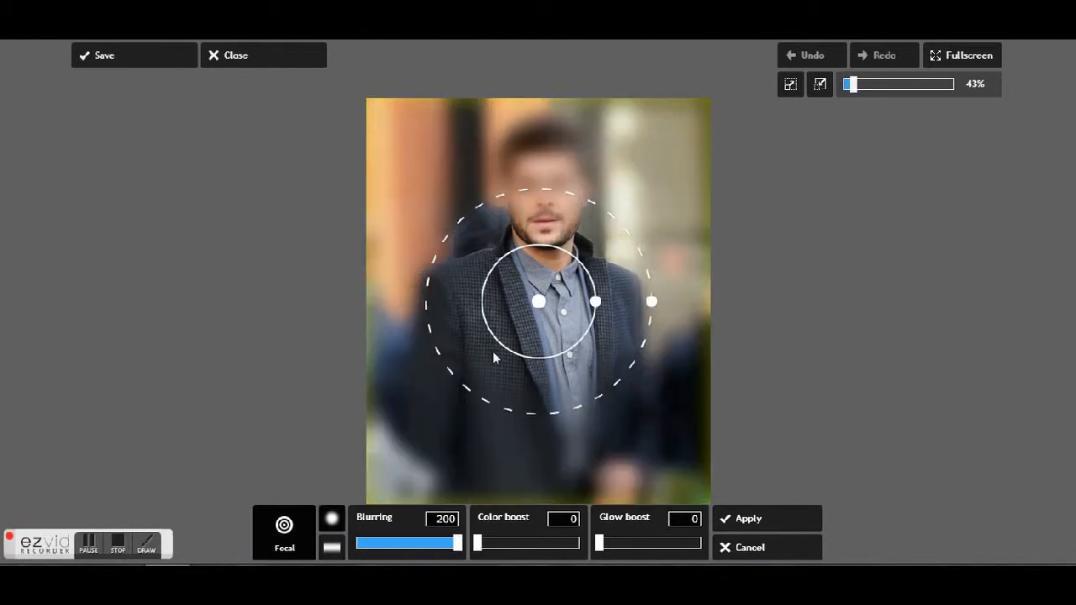
pyautogui.moveTo(538, 304); pyautogui.dragTo(540, 191)
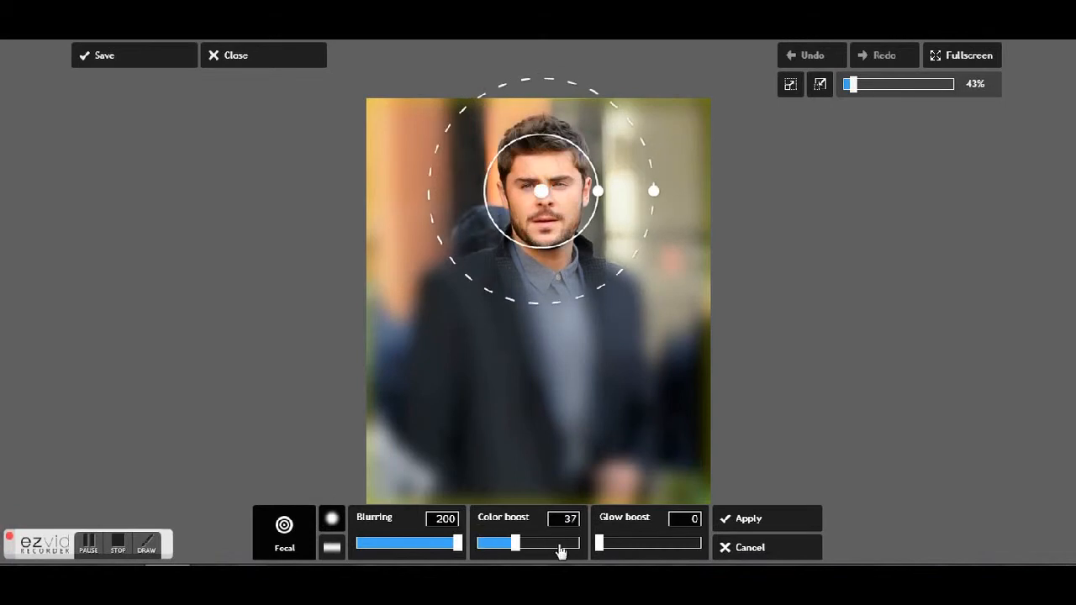
pyautogui.moveTo(602, 547); pyautogui.dragTo(657, 546)
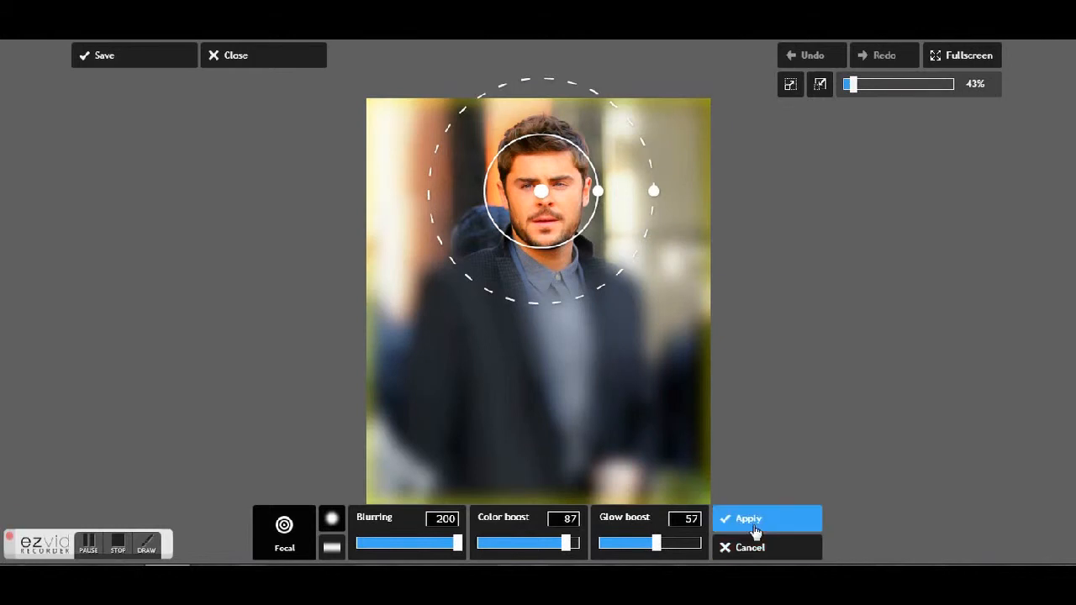
pyautogui.click(740, 549)
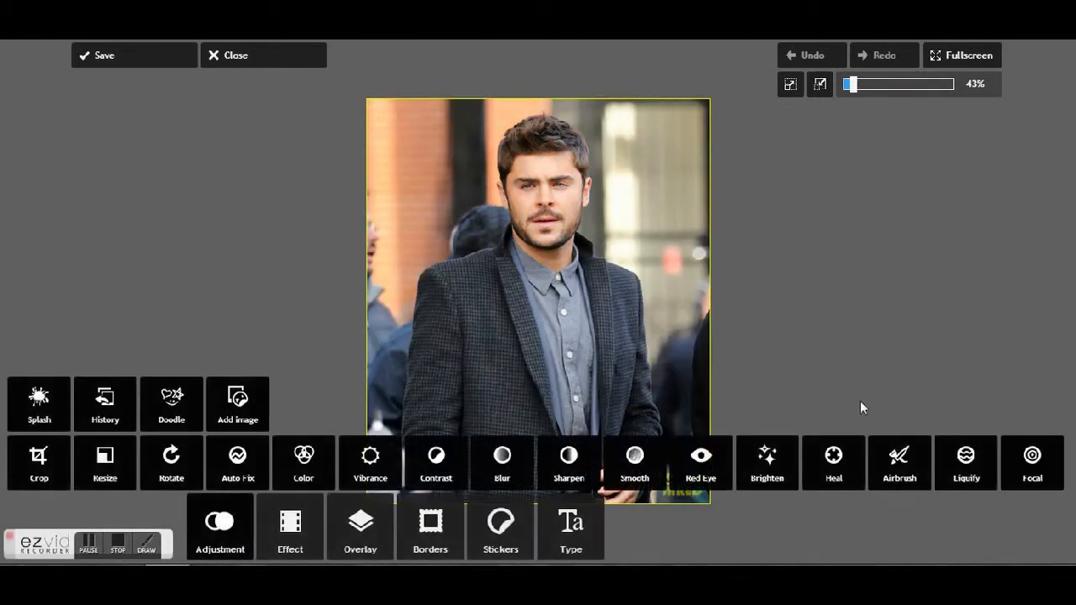
# - Try the Gadelf effect from the Creative collection on the photo, lowering its amount to 84
pyautogui.click(290, 526)
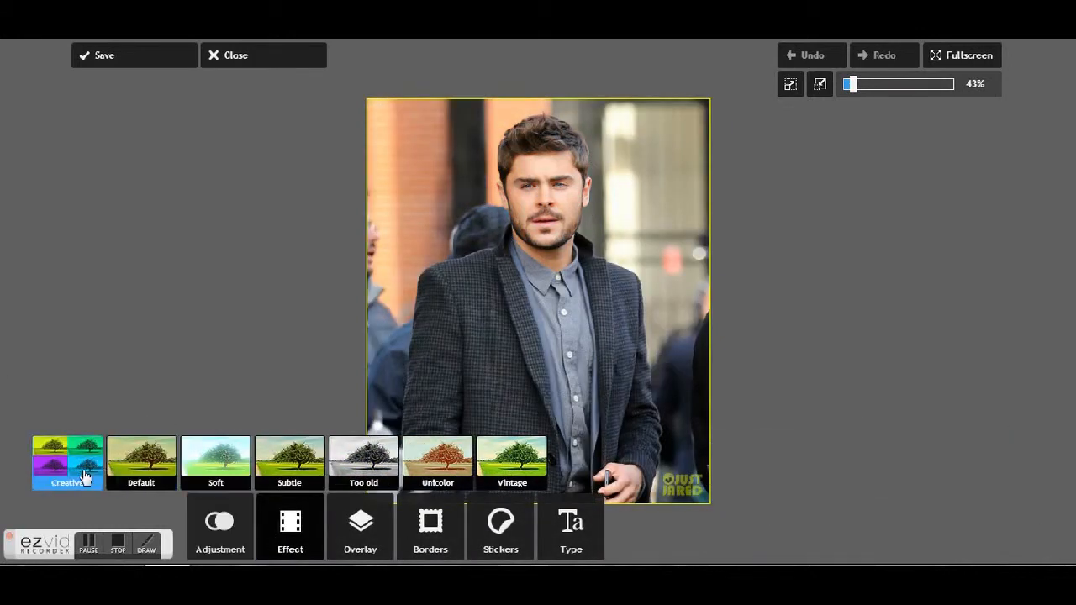
pyautogui.click(84, 471)
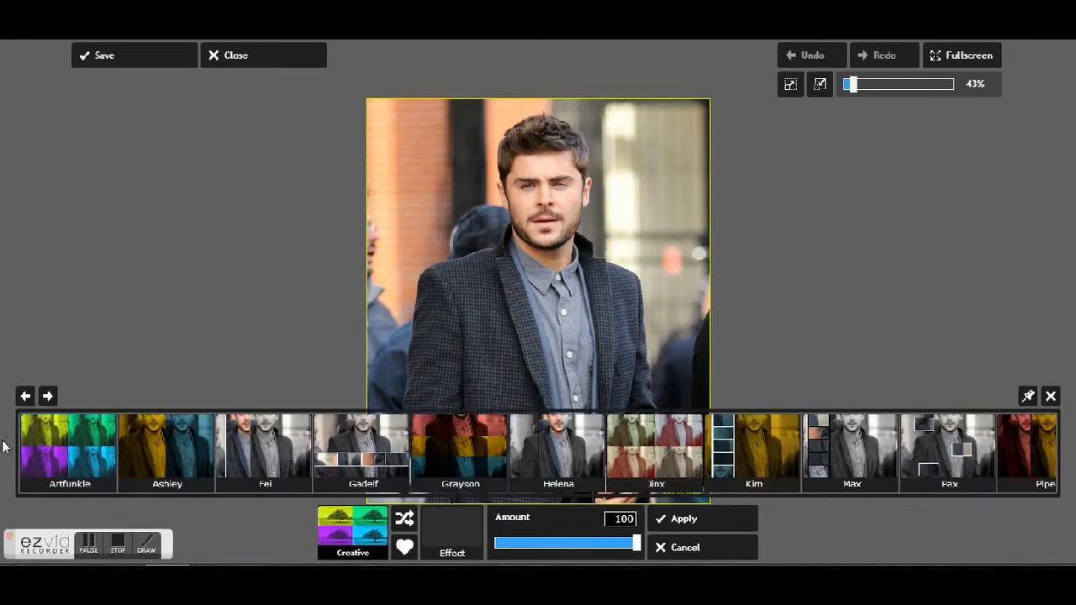
pyautogui.click(366, 456)
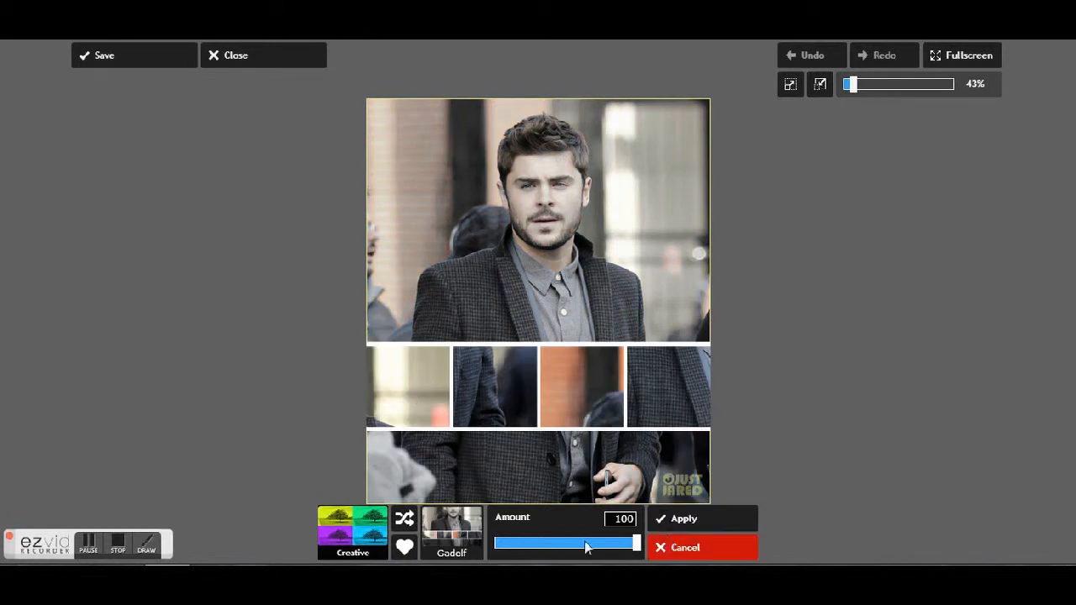
pyautogui.moveTo(637, 543)
pyautogui.mouseDown()
pyautogui.moveTo(502, 544)
pyautogui.moveTo(617, 544)
pyautogui.mouseUp()
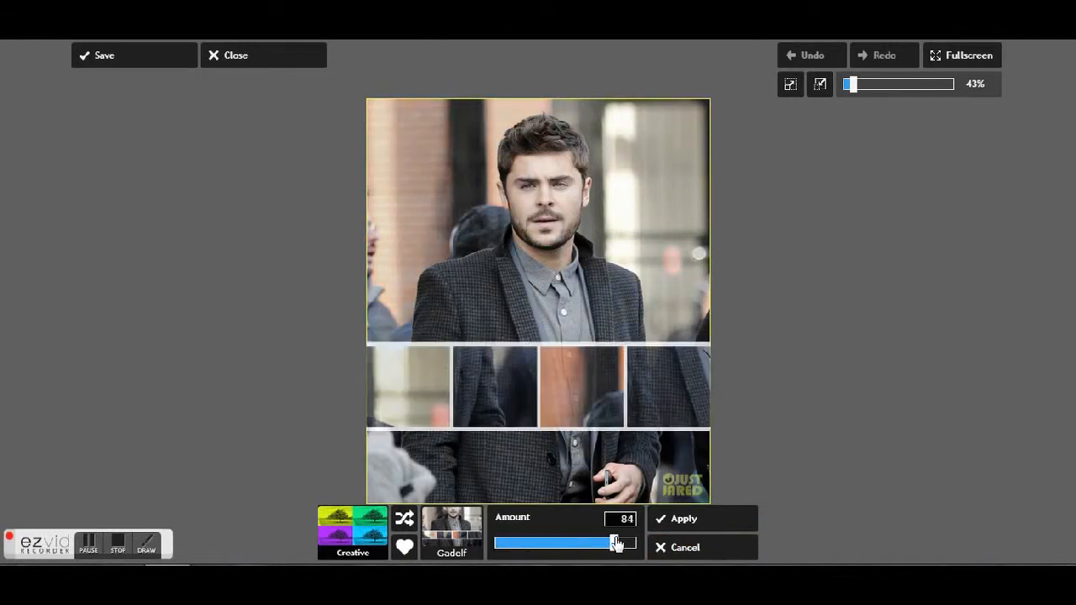
pyautogui.click(679, 548)
# - Try the Amber effect from the Default collection, then shuffle through several random effects on the photo
pyautogui.click(147, 474)
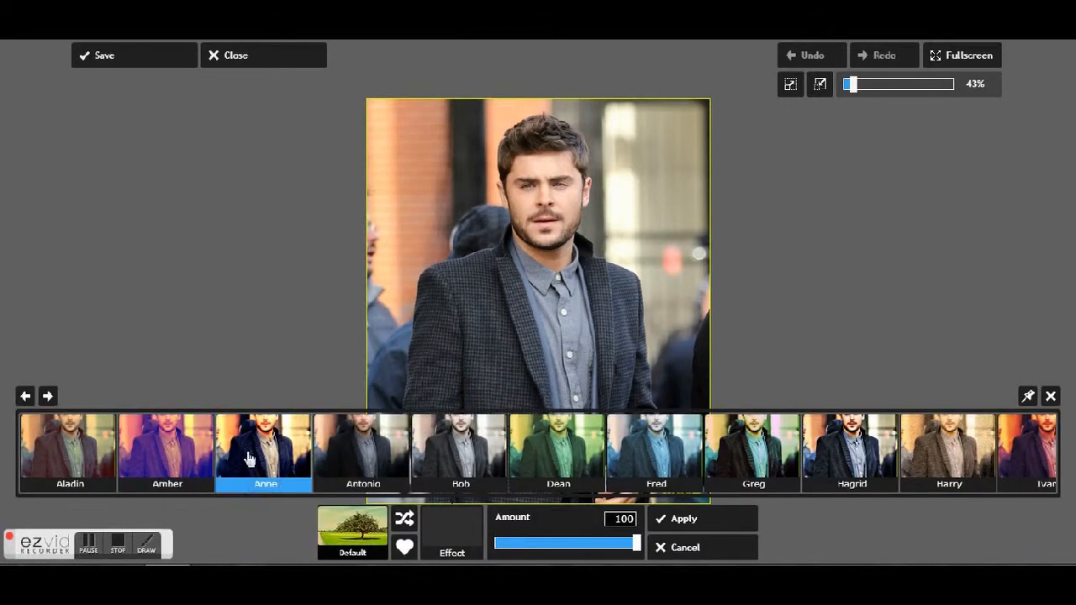
pyautogui.click(167, 450)
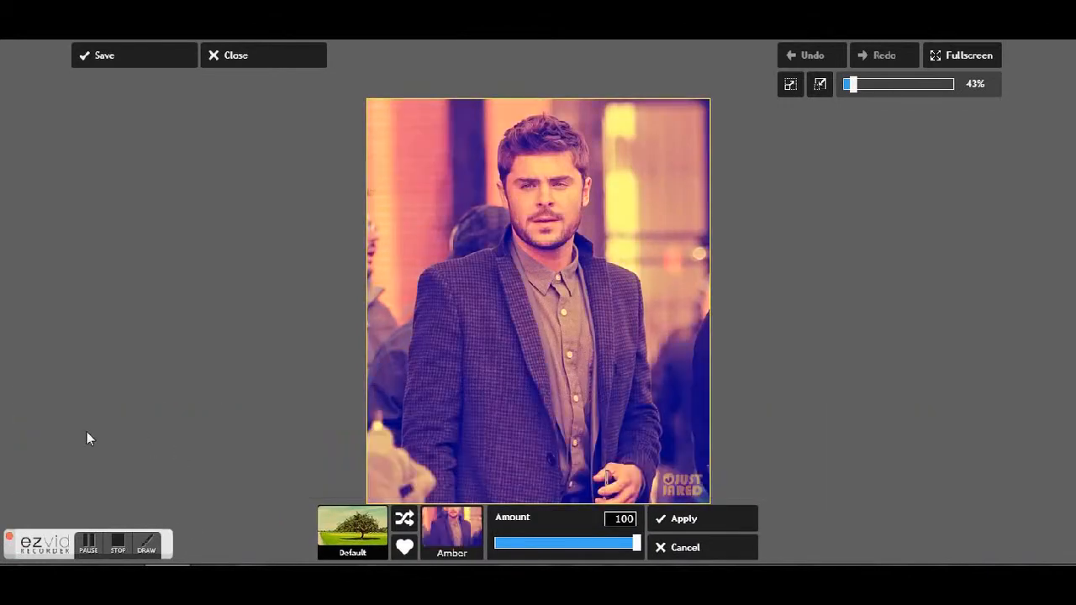
pyautogui.click(407, 519)
pyautogui.click(407, 519)
pyautogui.click(411, 523)
pyautogui.click(411, 523)
pyautogui.click(411, 523)
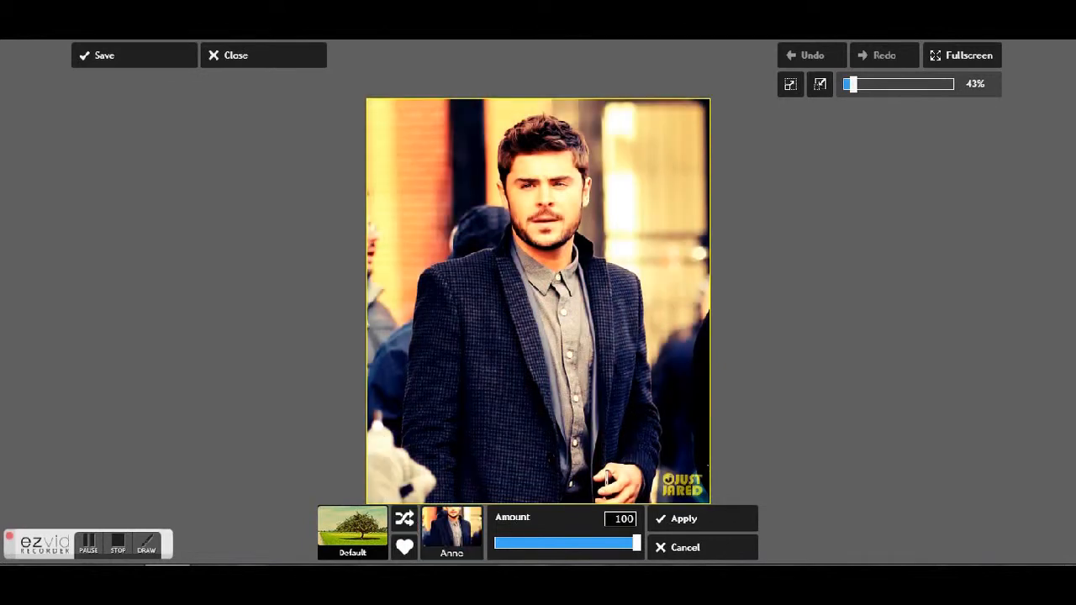
pyautogui.click(722, 557)
# - Try the Jessica effect from the Soft collection, varying its amount between 43 and 100, and shuffle through random Soft effects before discarding them
pyautogui.click(212, 459)
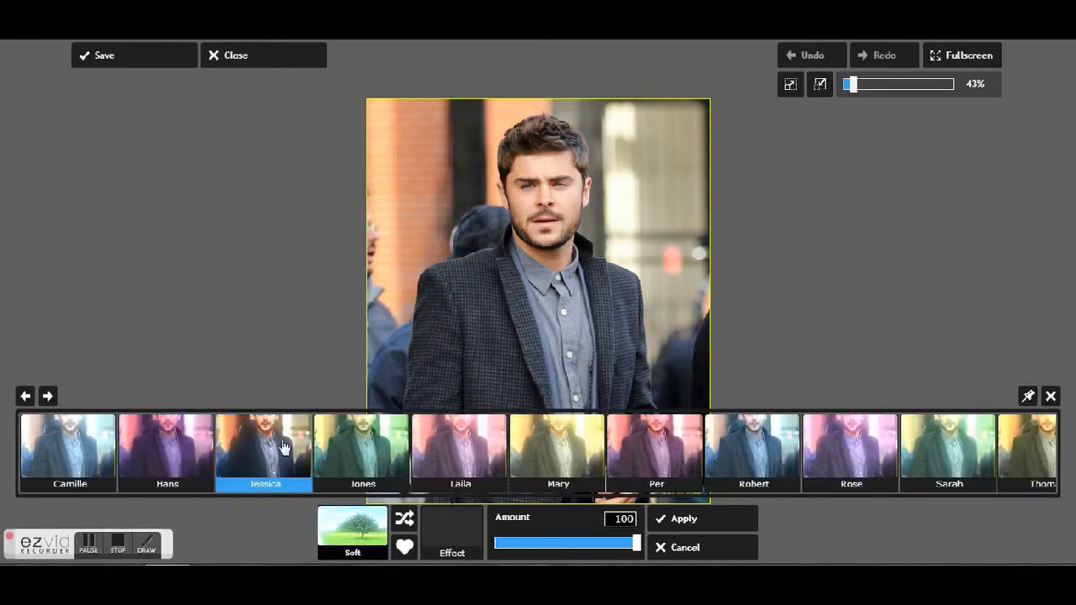
pyautogui.click(284, 447)
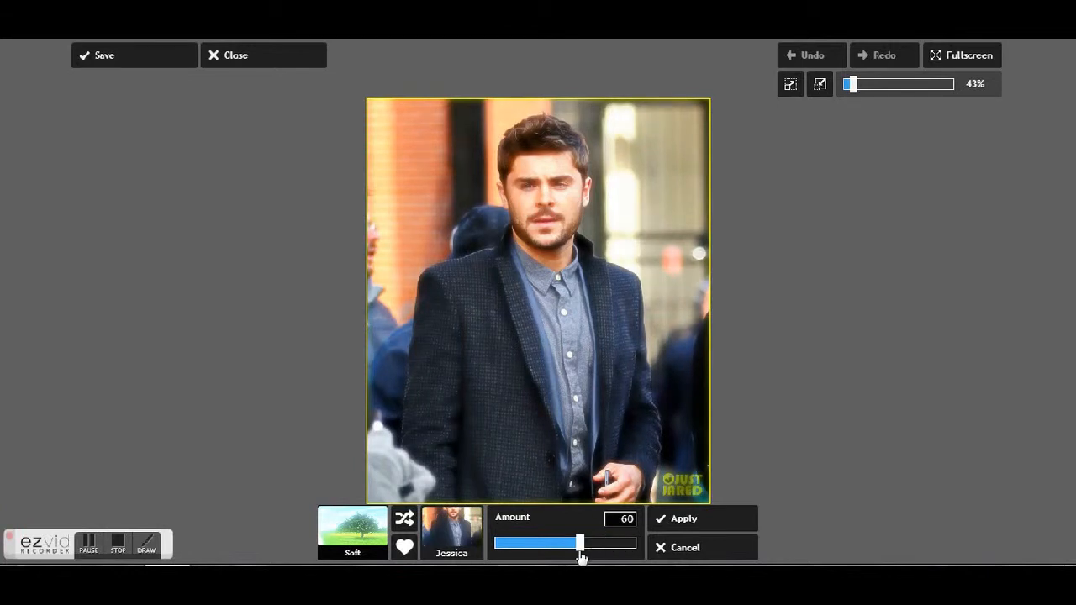
pyautogui.click(409, 525)
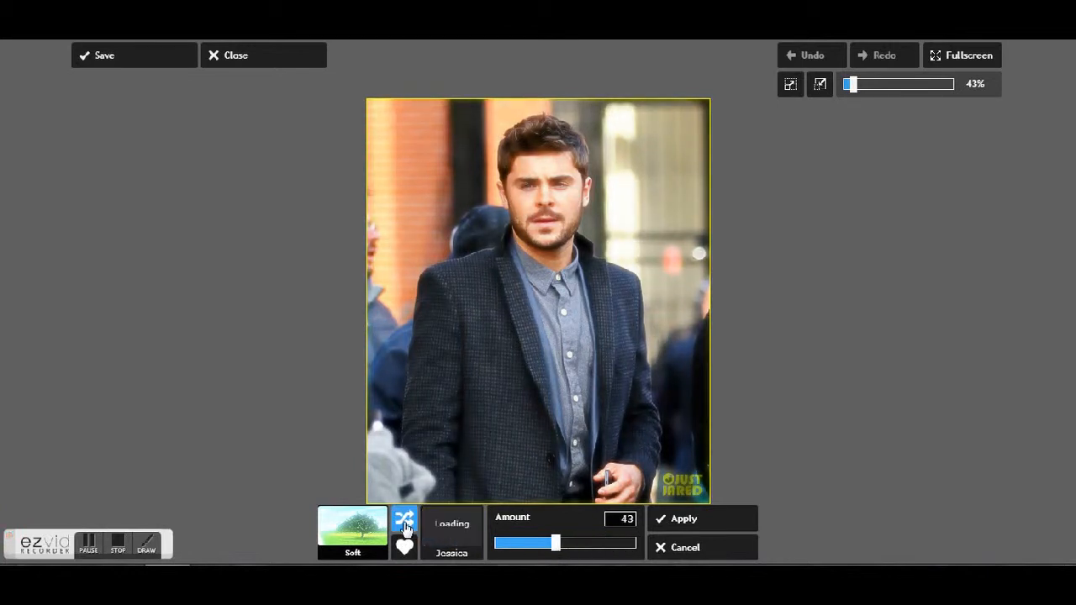
pyautogui.moveTo(559, 550); pyautogui.dragTo(637, 545)
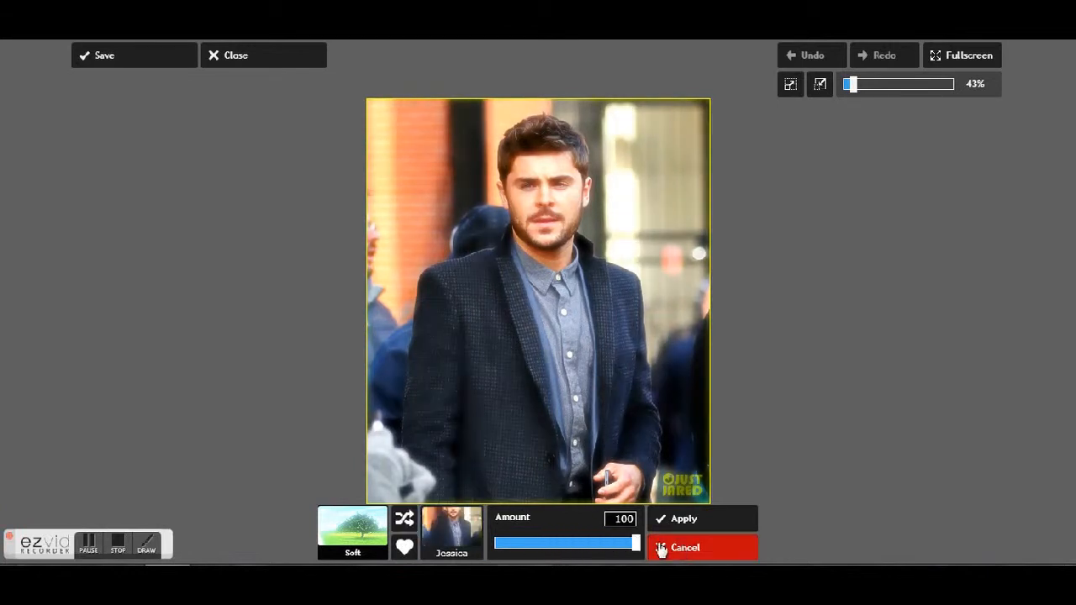
pyautogui.click(404, 522)
pyautogui.click(402, 523)
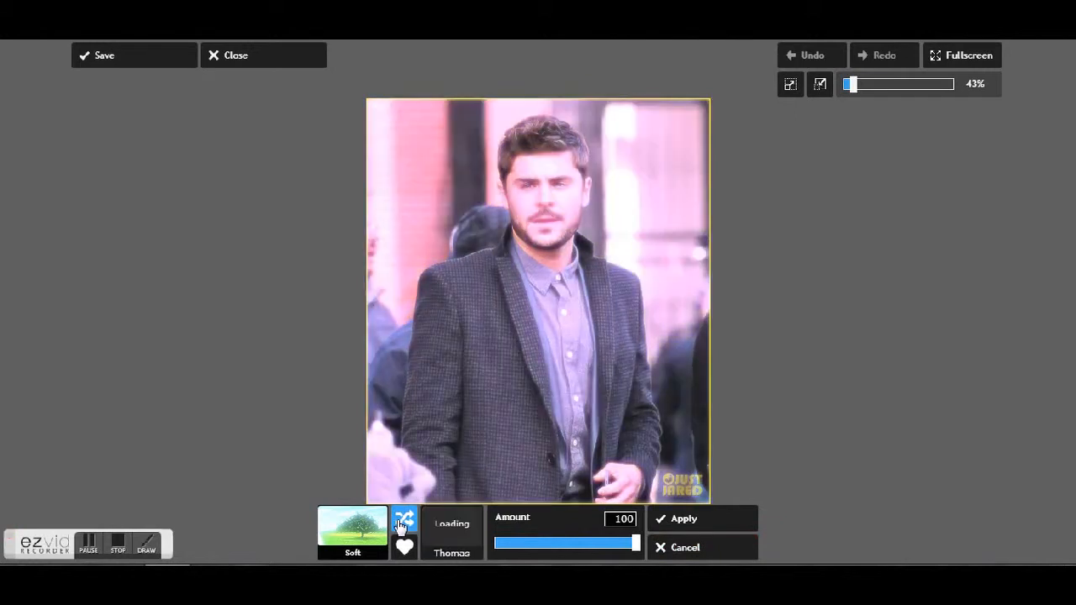
pyautogui.click(403, 523)
pyautogui.click(714, 551)
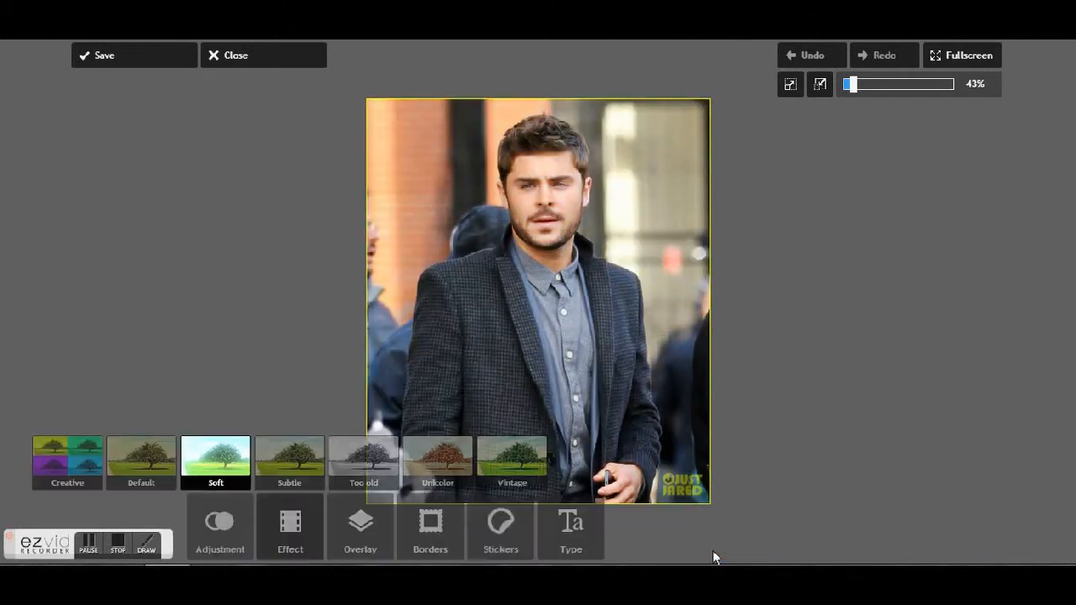
# - Try the Ian effect from the Subtle collection on the photo, shuffle through random Subtle effects, and discard the result
pyautogui.click(345, 458)
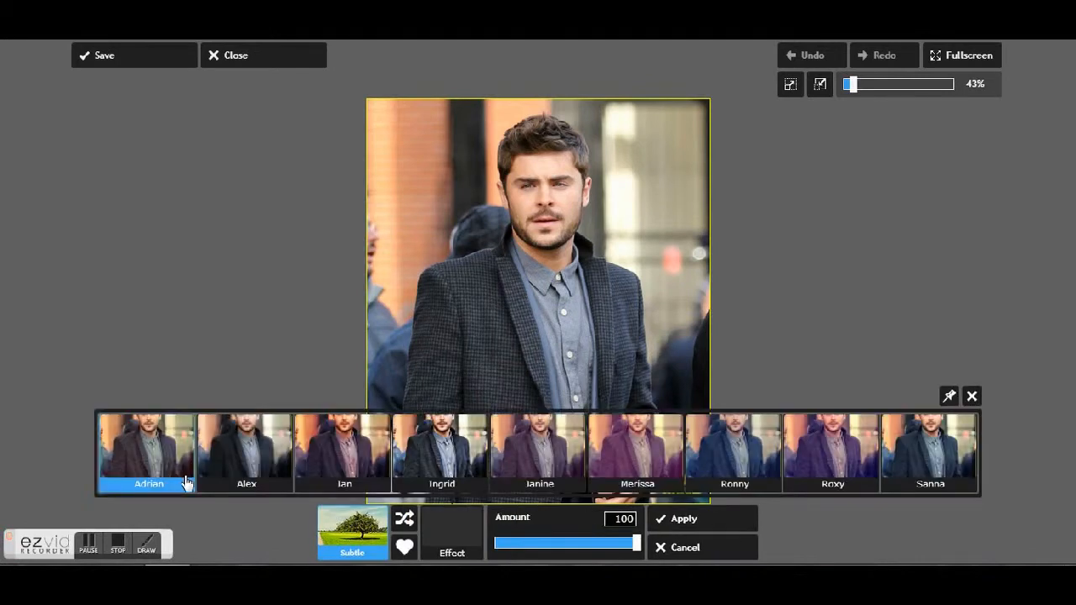
pyautogui.click(322, 476)
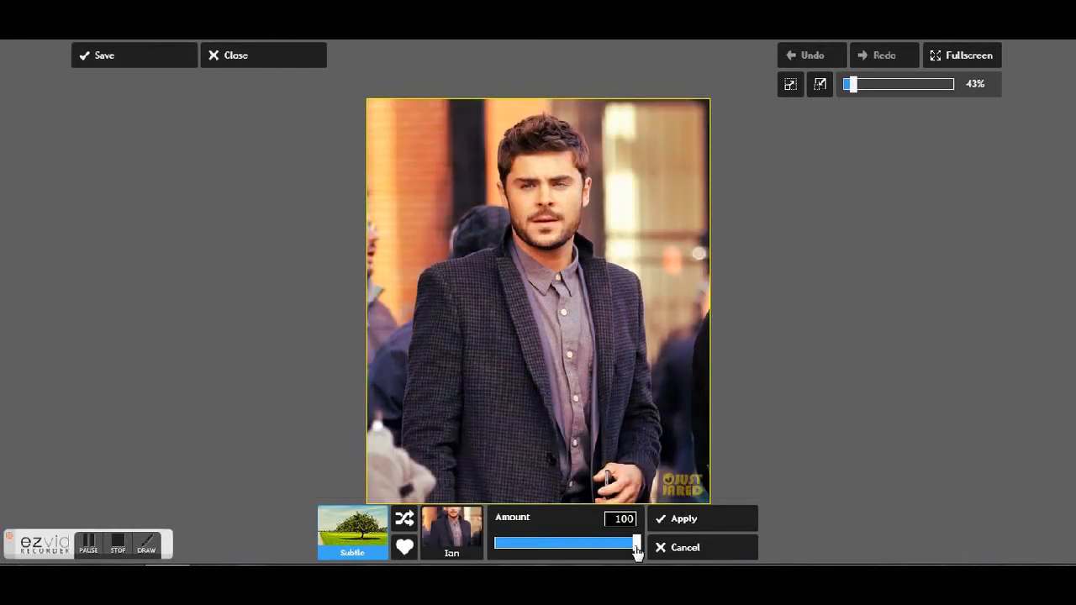
pyautogui.click(407, 521)
pyautogui.click(406, 522)
pyautogui.click(404, 523)
pyautogui.click(405, 523)
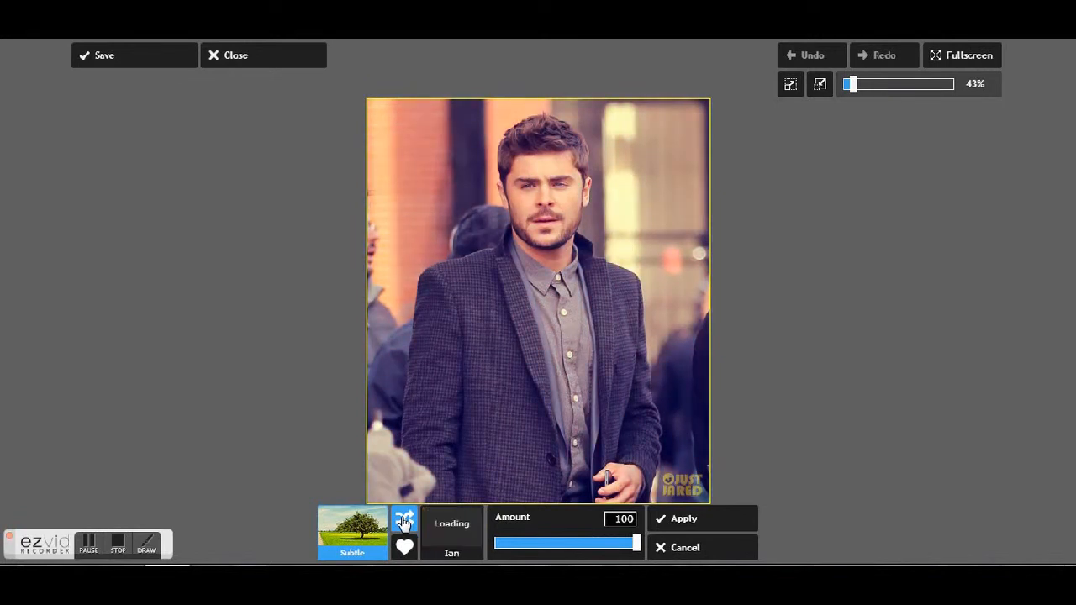
pyautogui.click(687, 551)
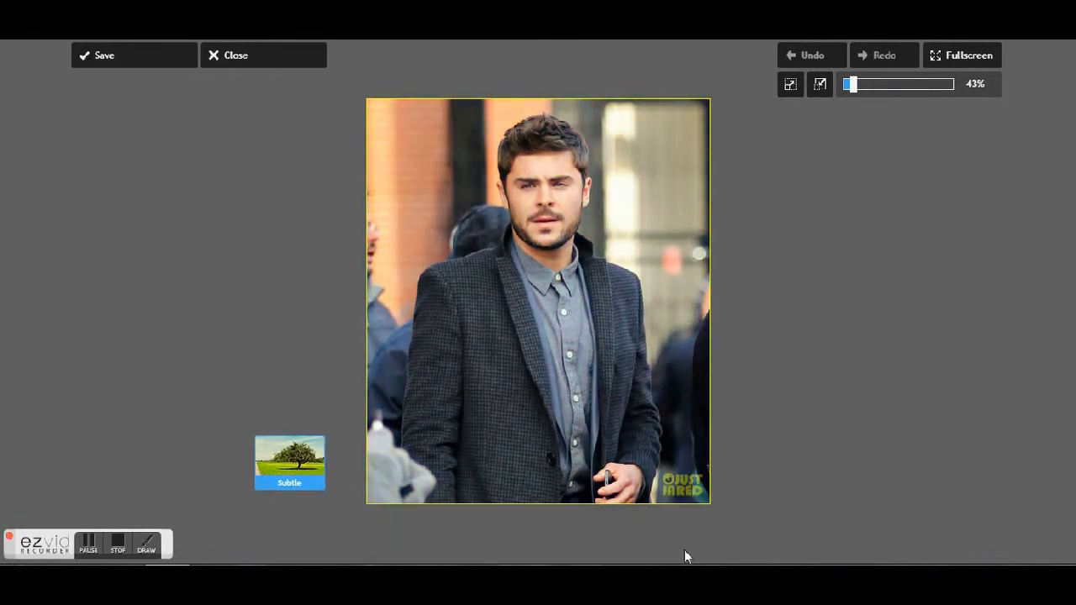
# - Try the Gordon effect from the Too old collection at amount 100, shuffle through random Too old effects, and discard the result
pyautogui.click(359, 454)
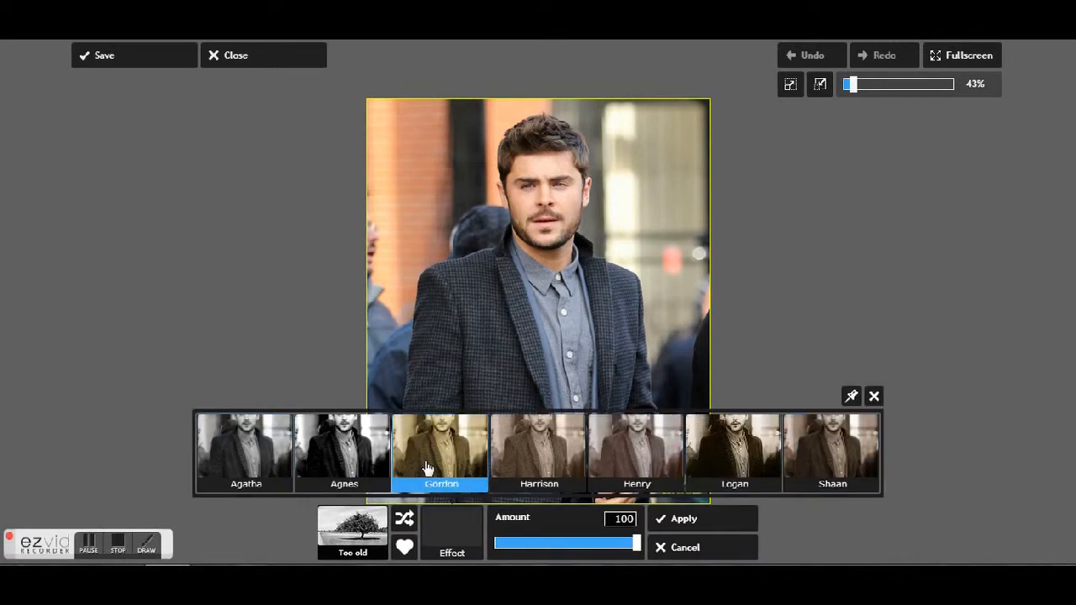
pyautogui.click(426, 468)
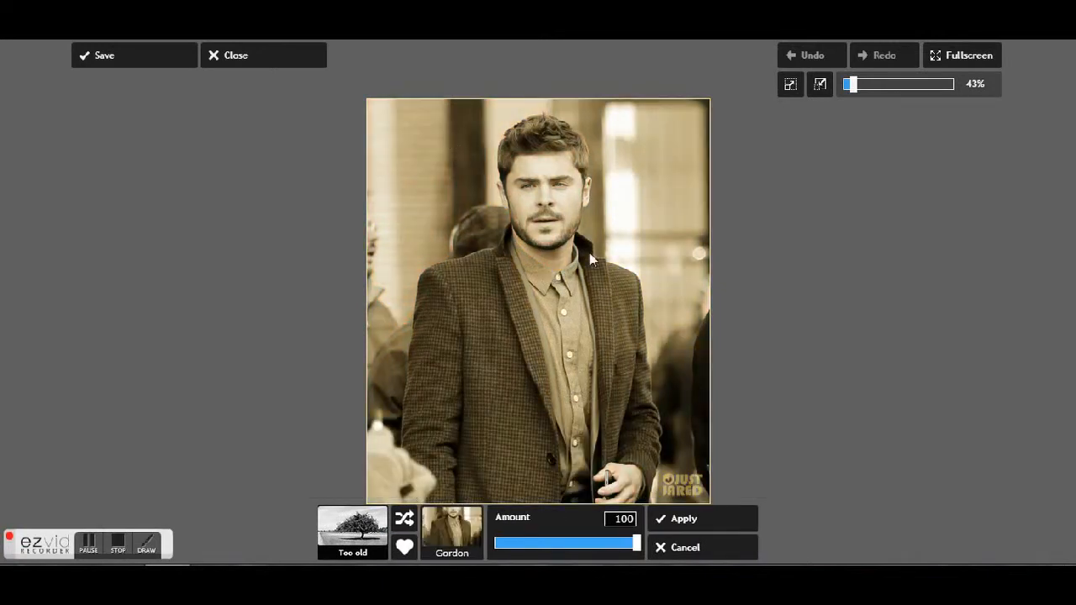
pyautogui.moveTo(635, 544)
pyautogui.mouseDown()
pyautogui.moveTo(577, 544)
pyautogui.moveTo(644, 548)
pyautogui.mouseUp()
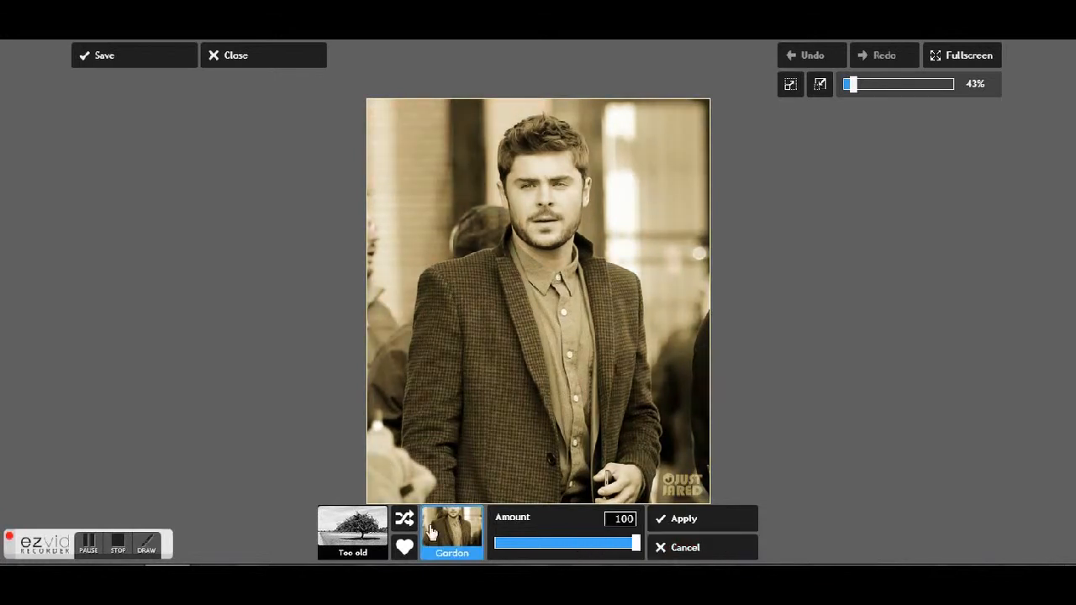
pyautogui.click(405, 521)
pyautogui.click(403, 525)
pyautogui.click(403, 526)
pyautogui.click(403, 525)
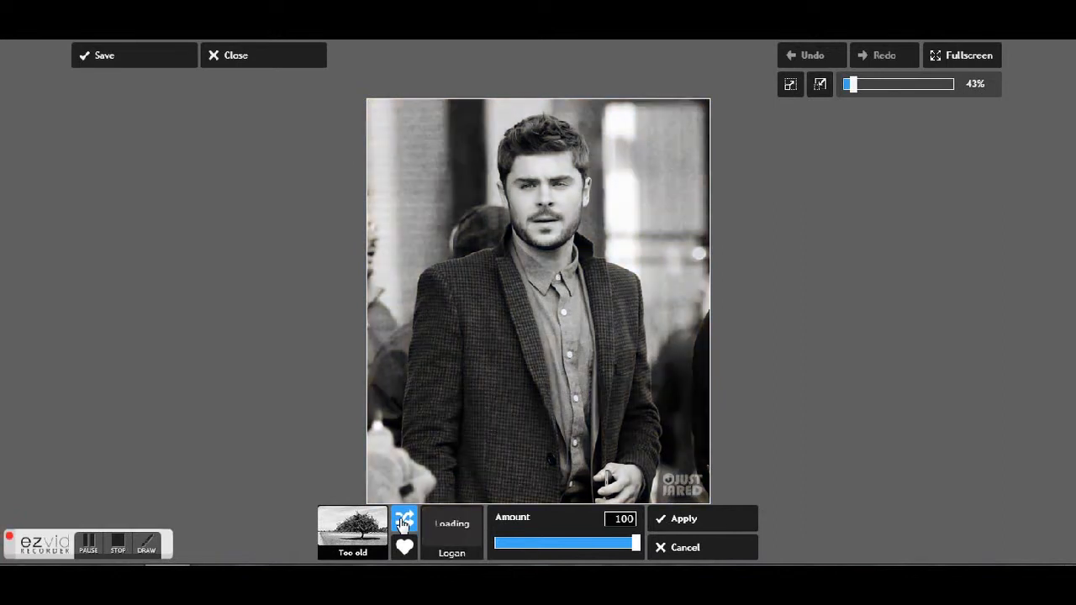
pyautogui.click(403, 525)
pyautogui.click(402, 525)
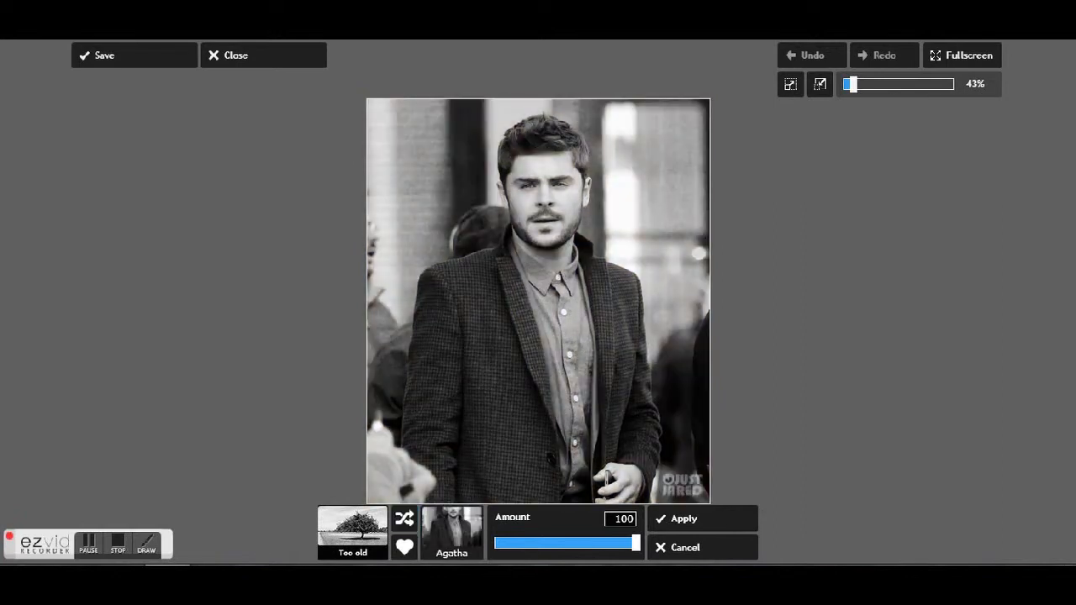
pyautogui.click(726, 555)
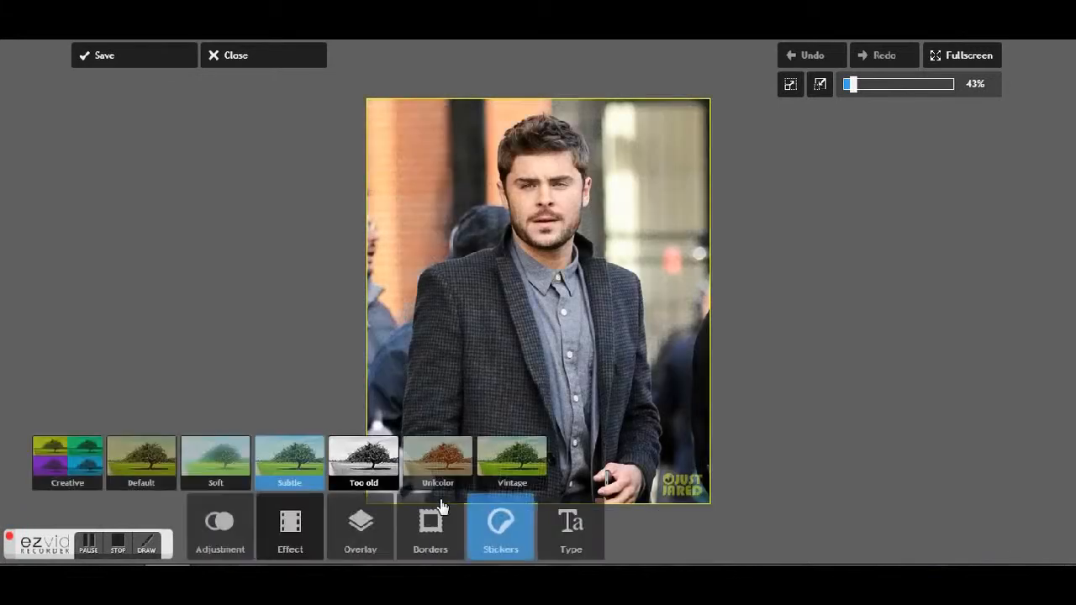
# - Try the Ethan effect from the Unicolor collection on the photo, shuffle through random Unicolor effects, and discard the result
pyautogui.click(455, 469)
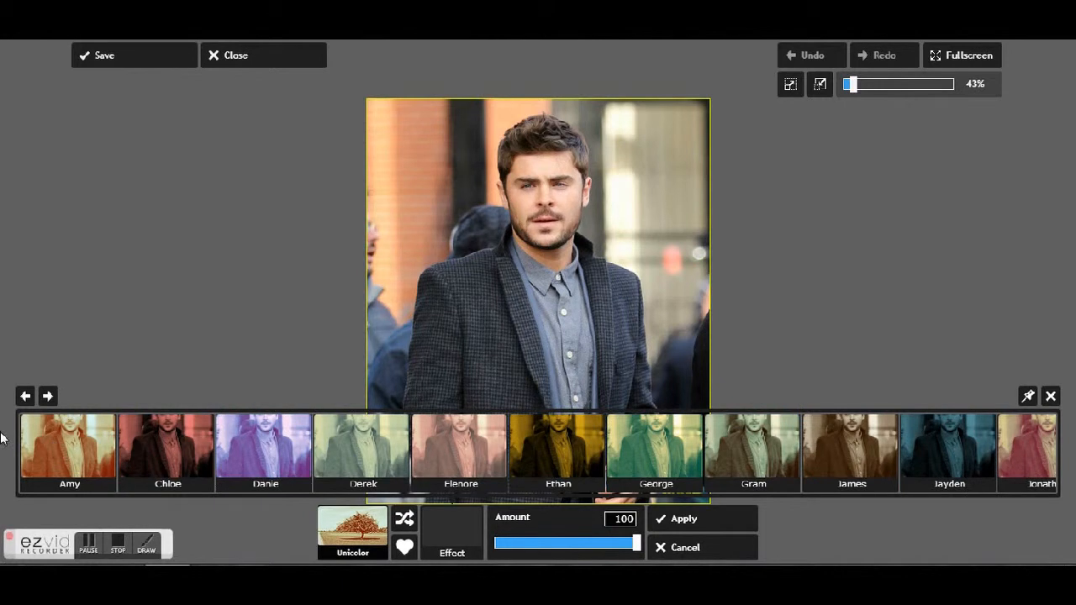
pyautogui.click(531, 454)
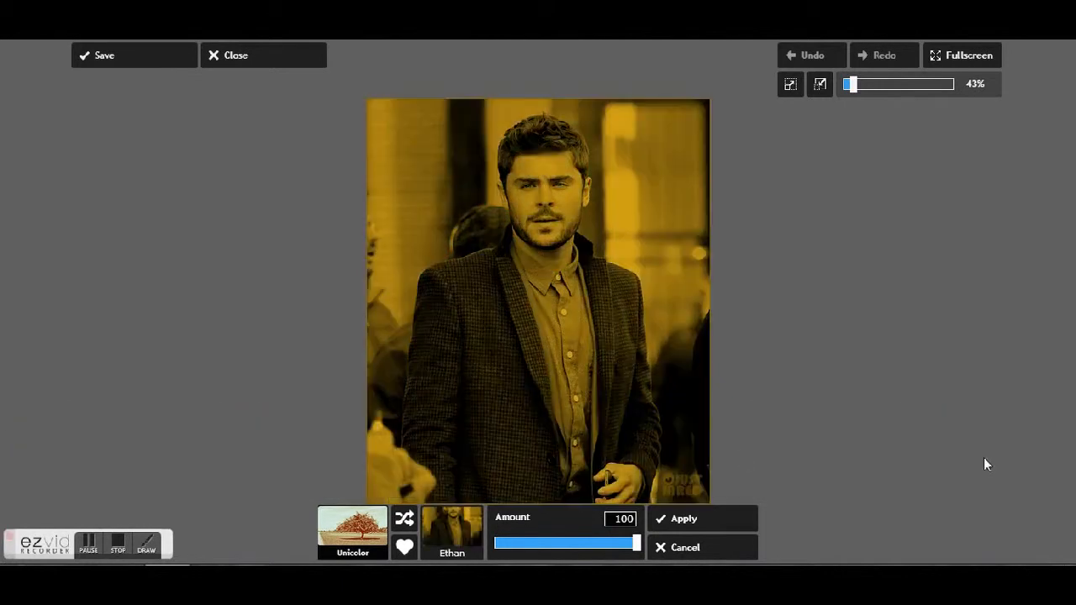
pyautogui.click(401, 521)
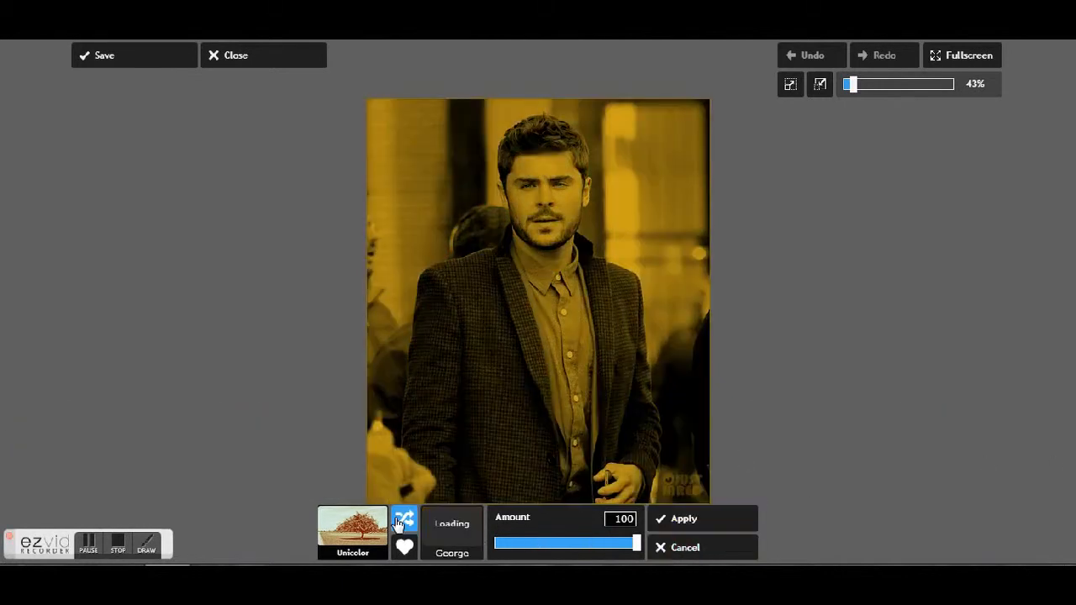
pyautogui.click(401, 522)
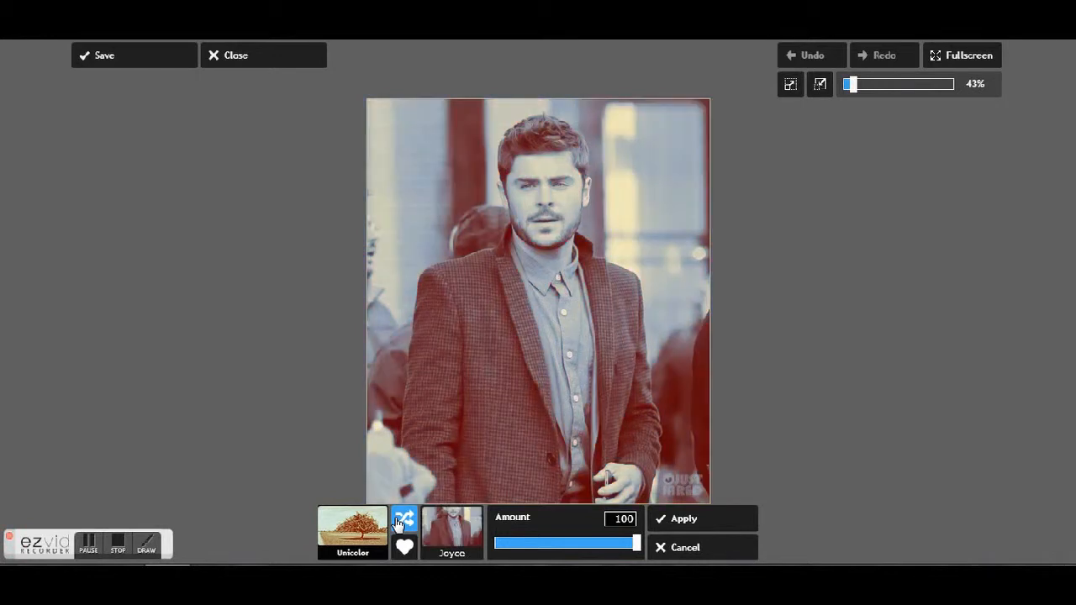
pyautogui.click(401, 521)
pyautogui.click(401, 521)
pyautogui.click(401, 521)
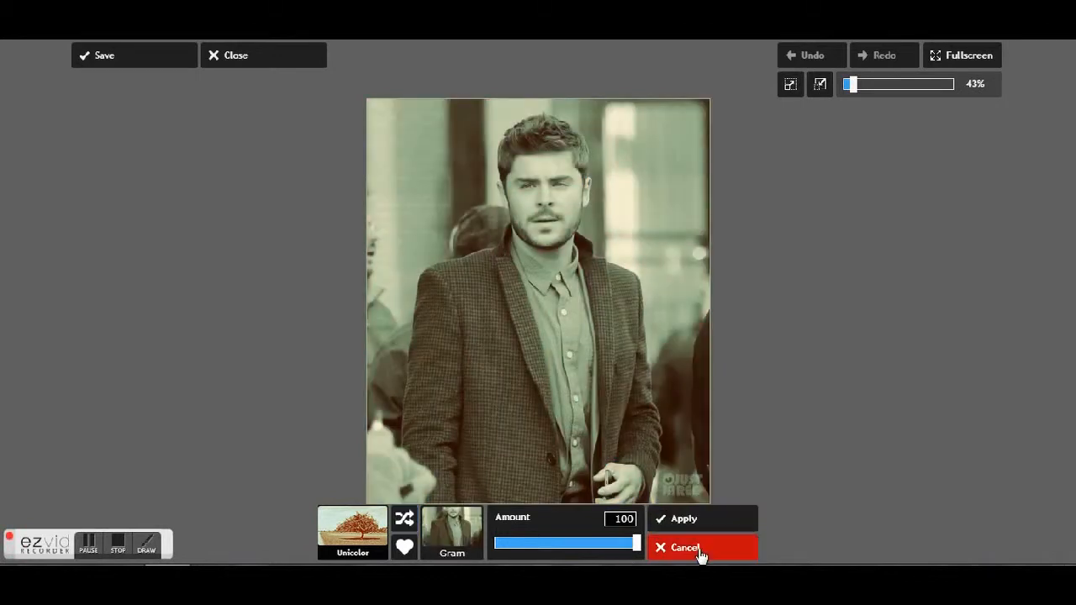
pyautogui.click(700, 552)
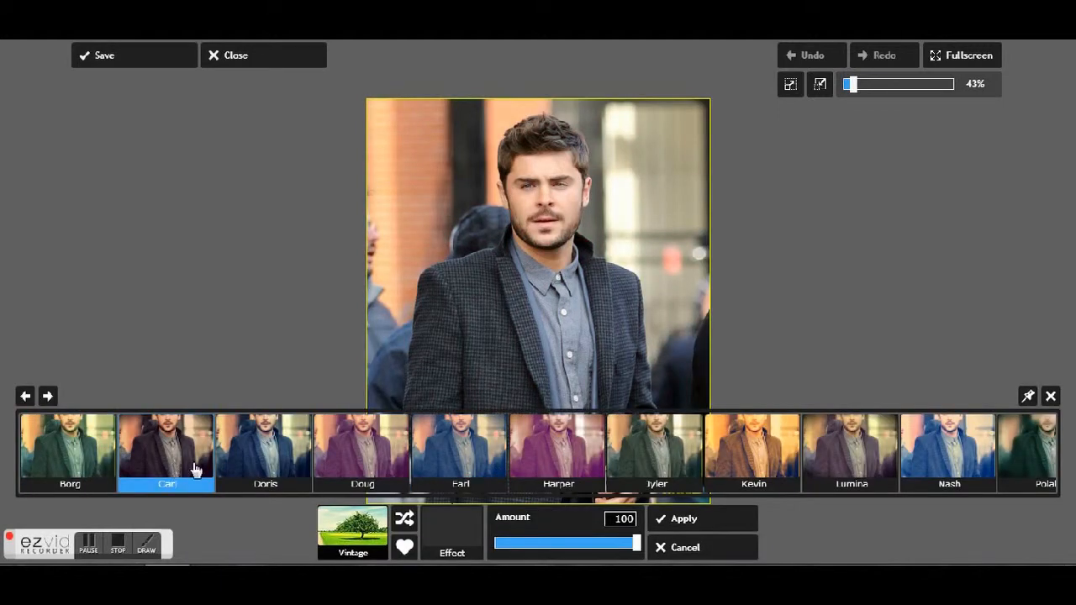
# - Try the Harper effect from the Vintage collection on the photo, shuffle through random Vintage effects, and discard the result
pyautogui.click(560, 468)
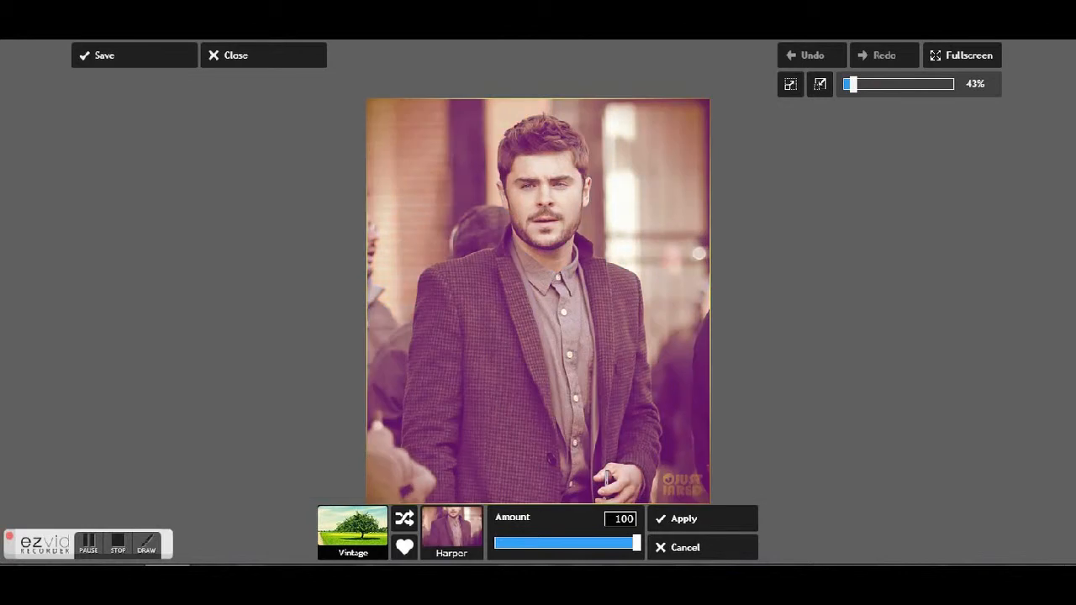
pyautogui.click(406, 524)
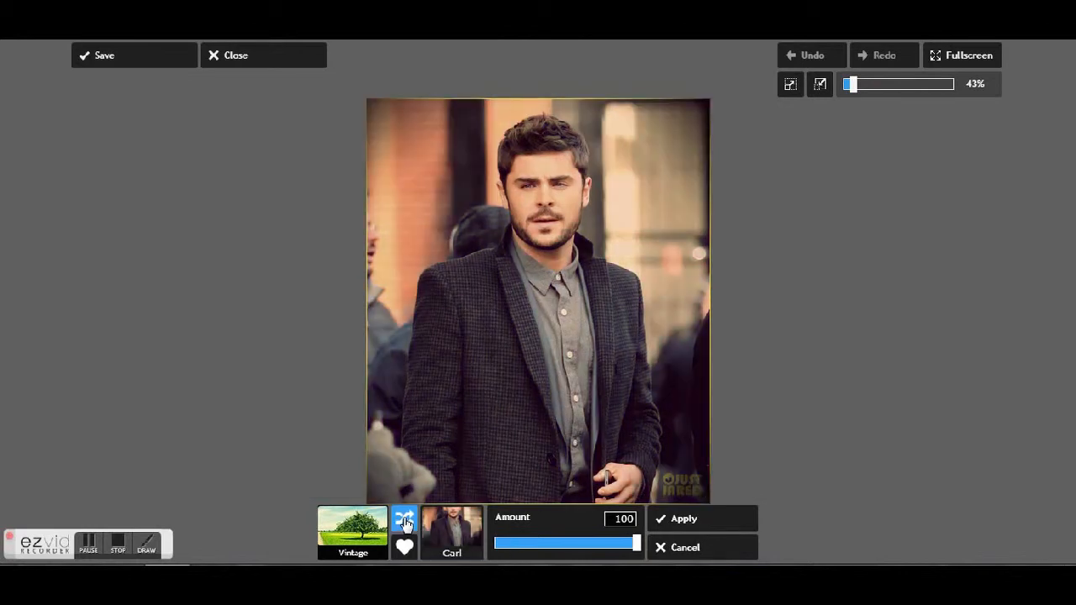
pyautogui.click(406, 524)
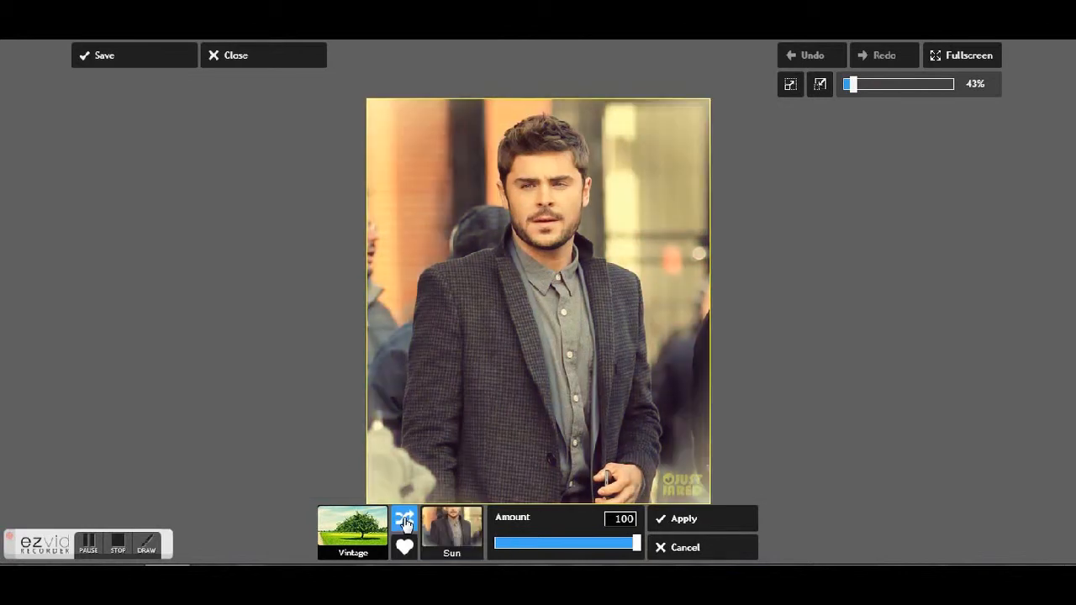
pyautogui.click(406, 523)
pyautogui.click(406, 524)
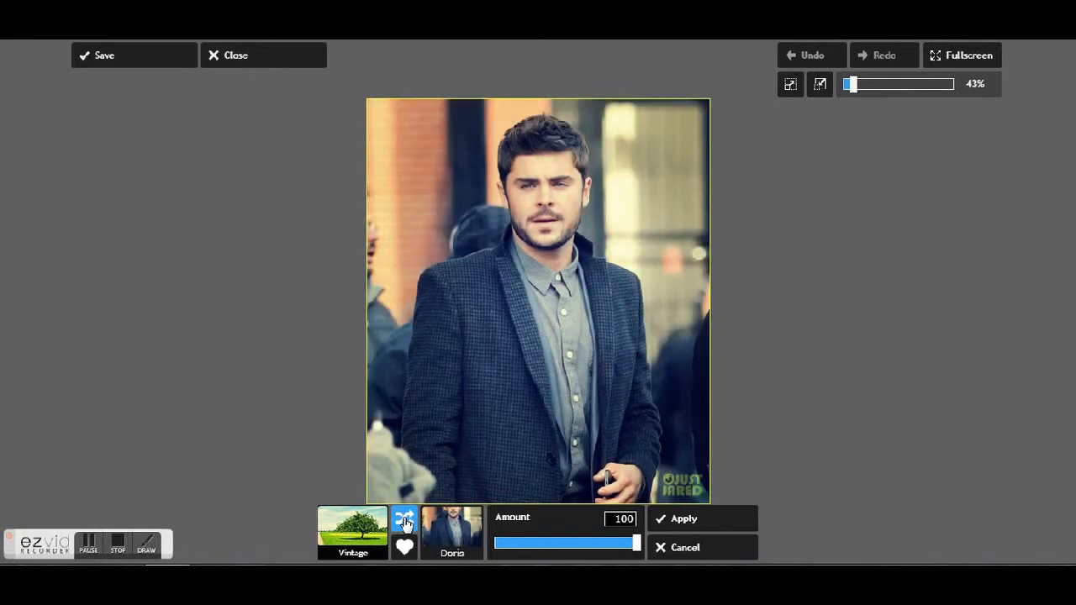
pyautogui.click(406, 524)
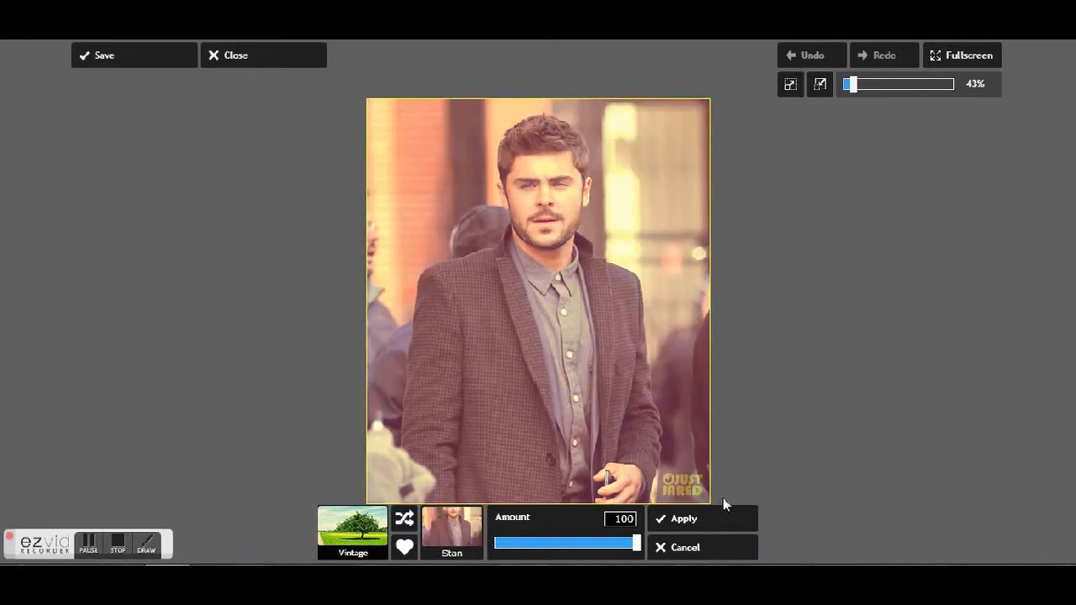
pyautogui.click(714, 551)
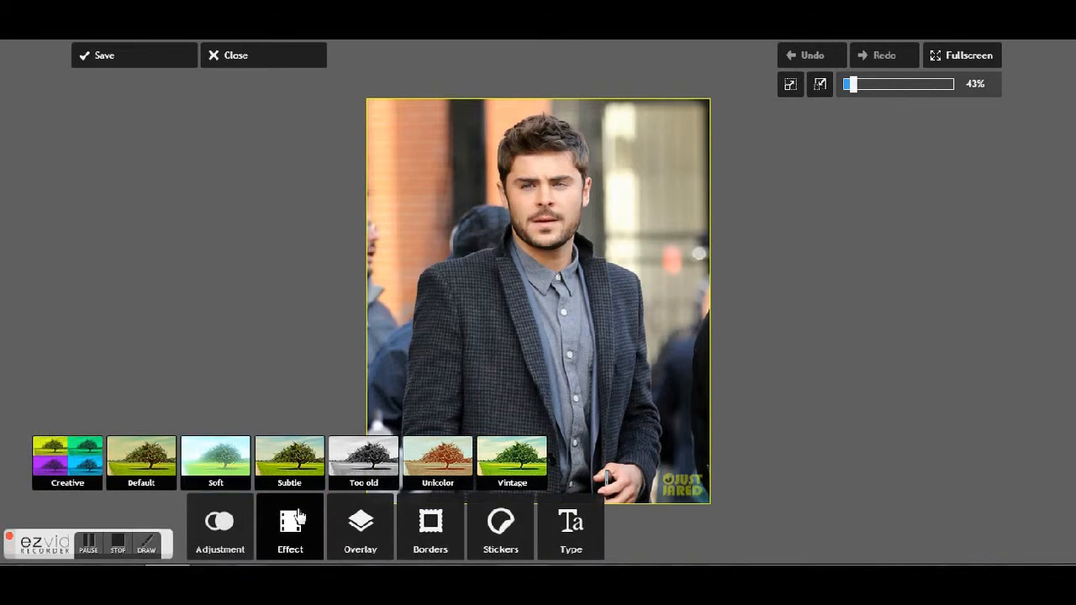
# - Try the Roger overlay from the Retro poster collection at amount 100, rotating it clockwise twice and flipping it vertically twice, and discard it
pyautogui.click(352, 536)
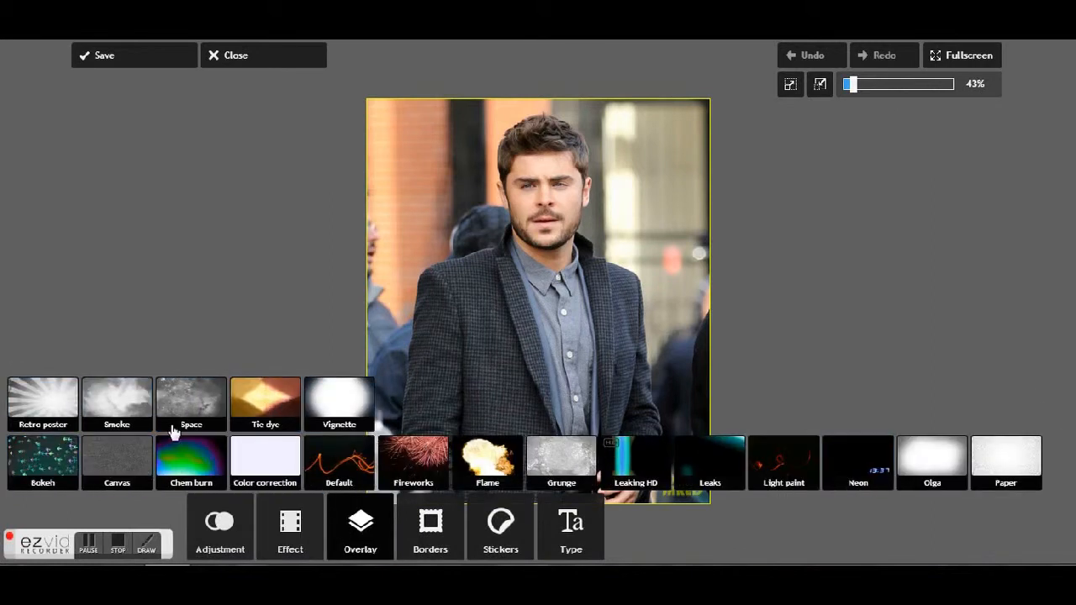
pyautogui.click(32, 419)
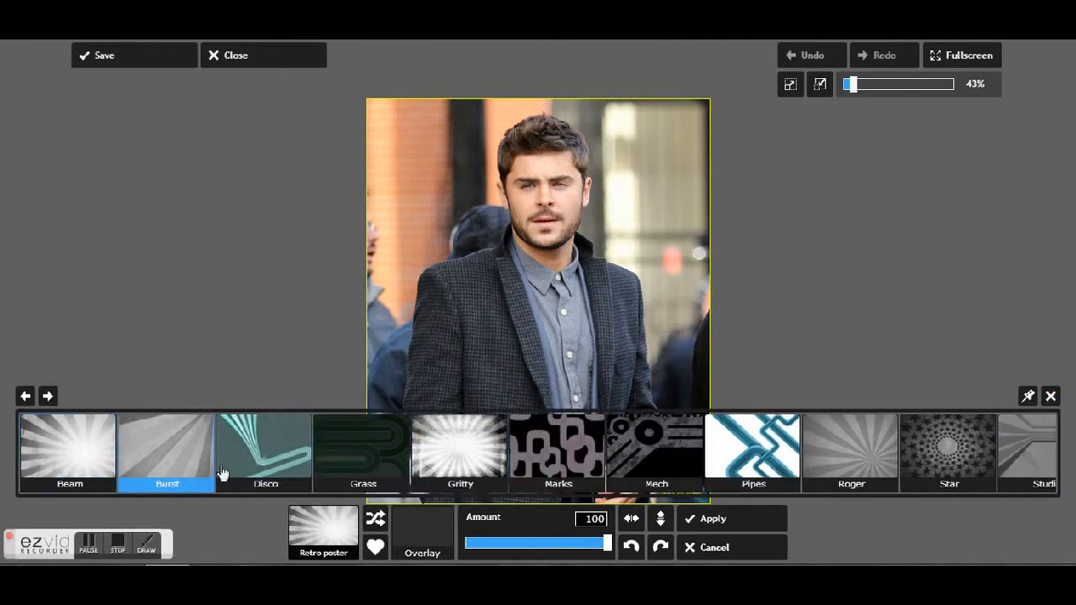
pyautogui.click(821, 447)
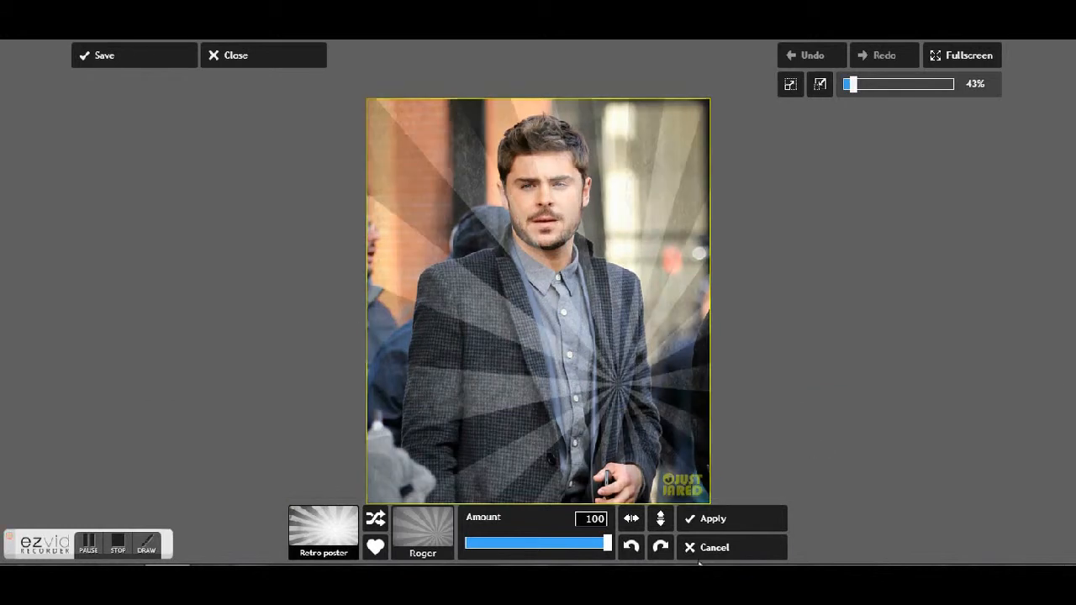
pyautogui.click(667, 557)
pyautogui.click(668, 557)
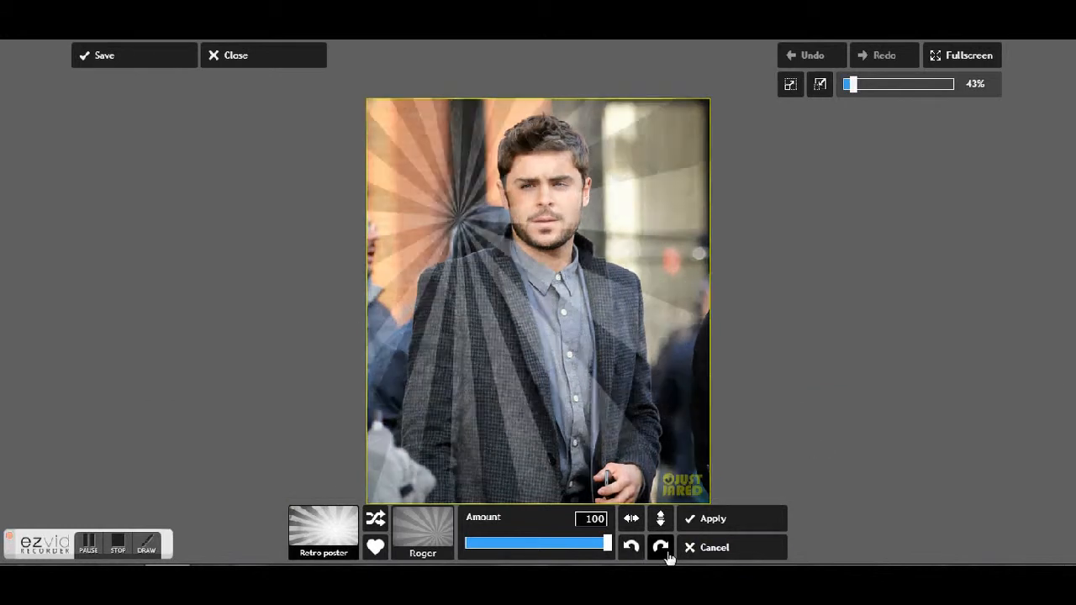
pyautogui.click(655, 522)
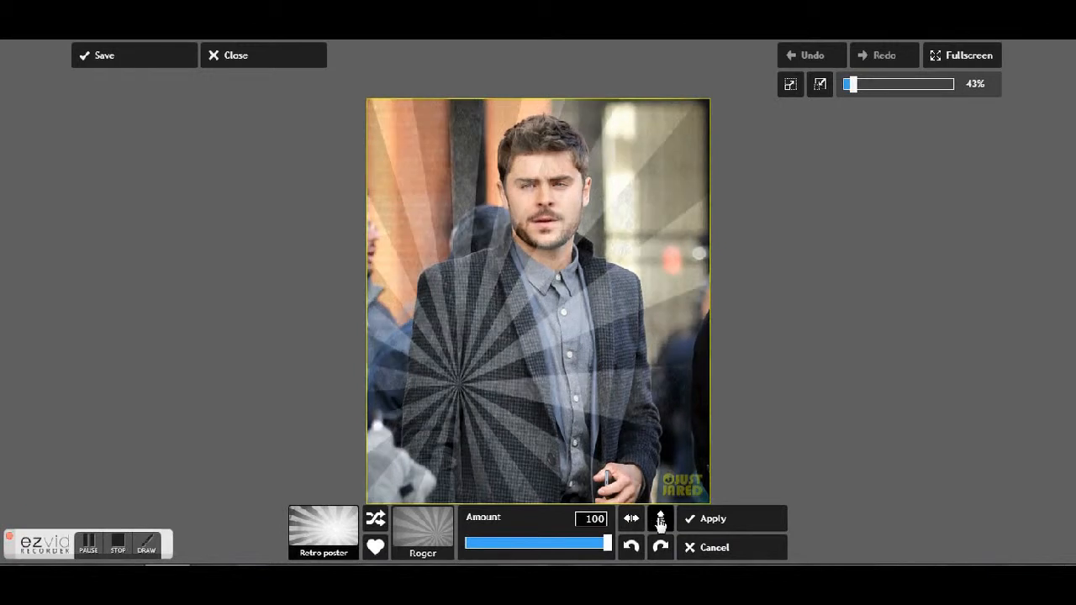
pyautogui.click(661, 523)
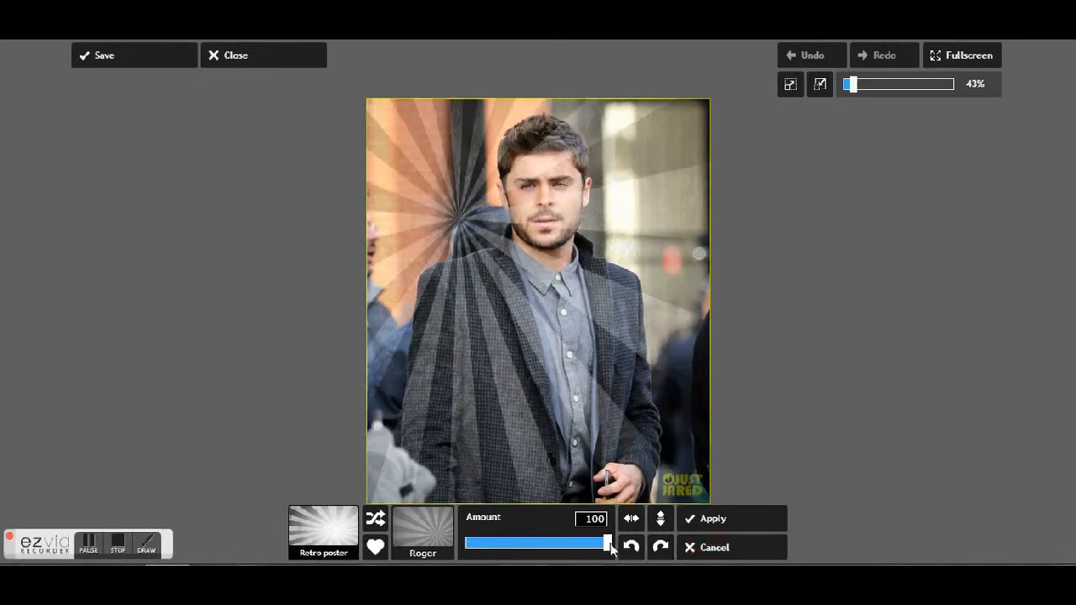
pyautogui.moveTo(610, 547); pyautogui.dragTo(646, 550)
pyautogui.click(690, 549)
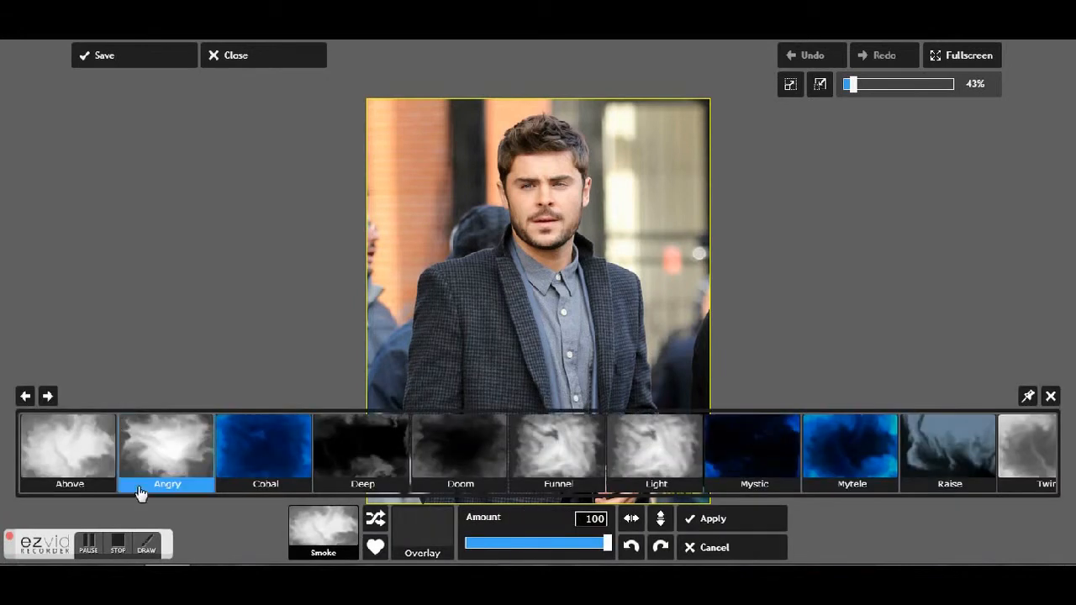
# - Try the Angry overlay from the Smoke collection, shuffle through random Smoke overlays, rotate clockwise twice, flip vertically, and discard the result
pyautogui.click(192, 450)
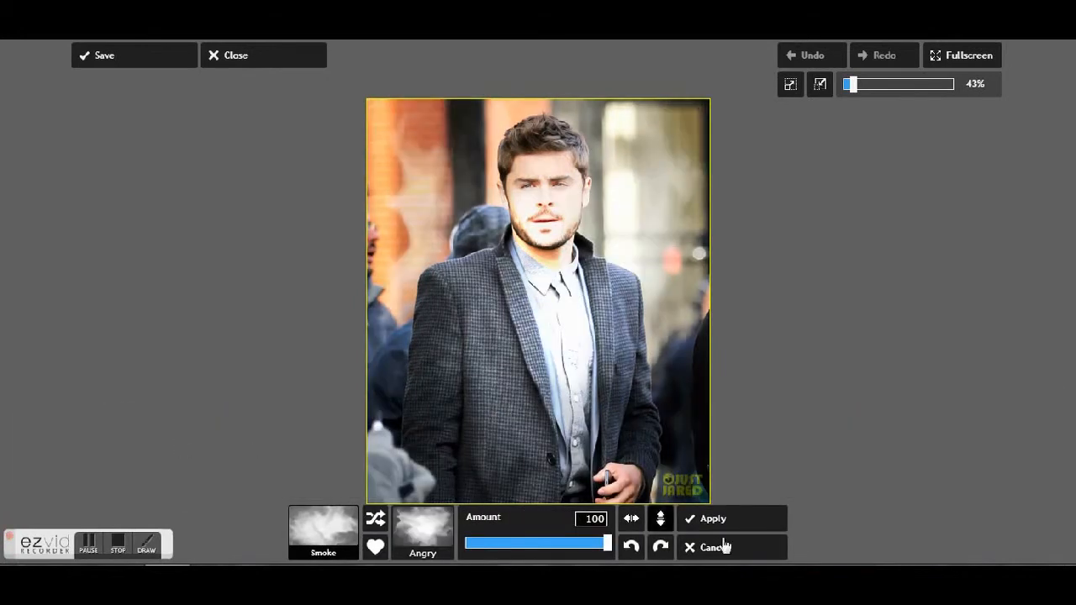
pyautogui.click(374, 523)
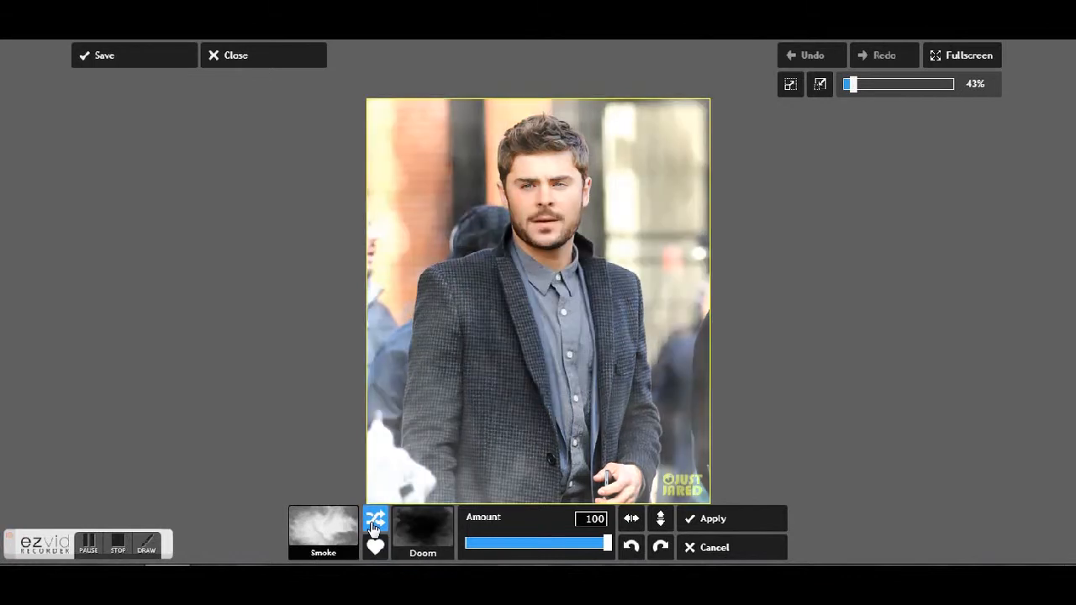
pyautogui.click(374, 526)
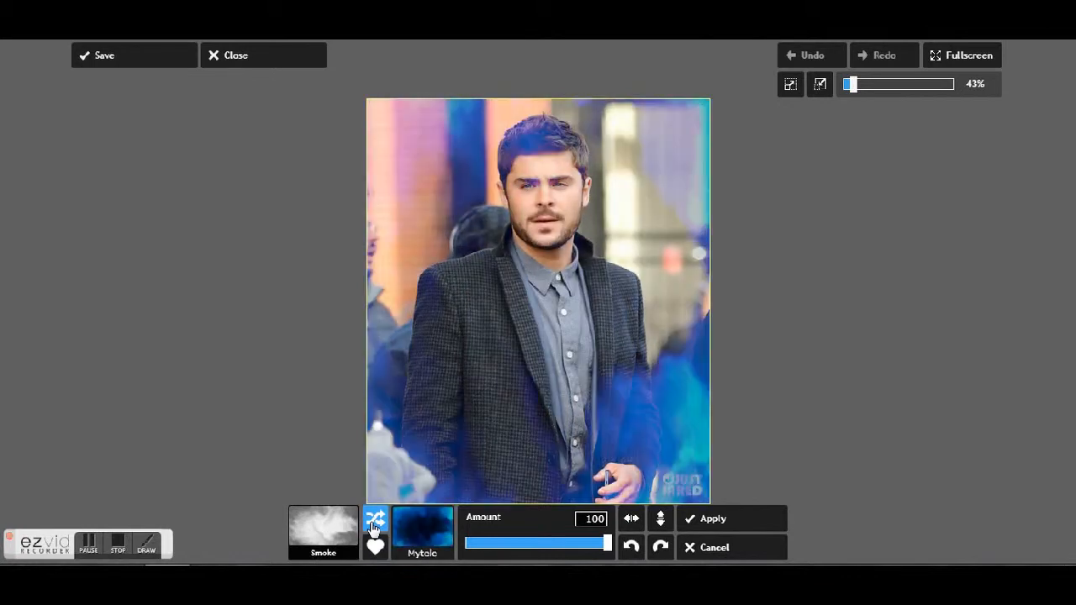
pyautogui.click(374, 526)
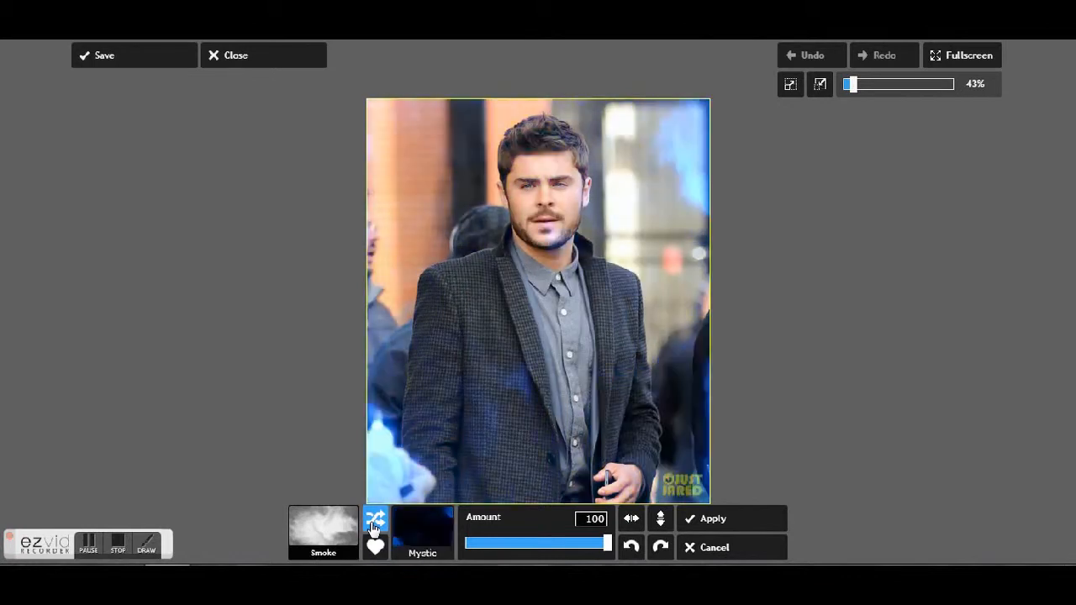
pyautogui.click(660, 548)
pyautogui.click(660, 547)
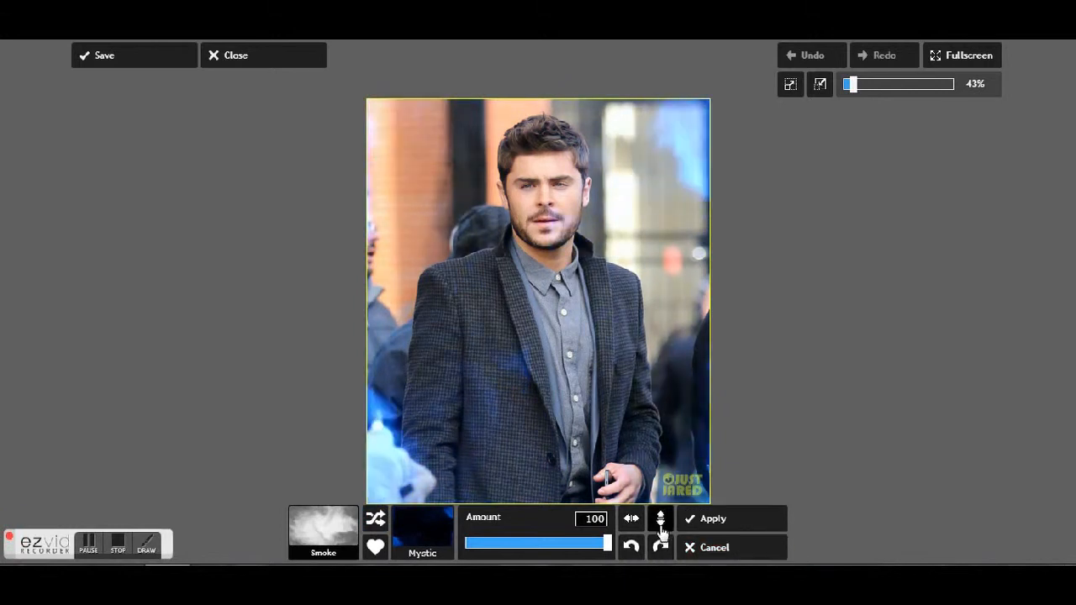
pyautogui.click(660, 521)
pyautogui.click(744, 548)
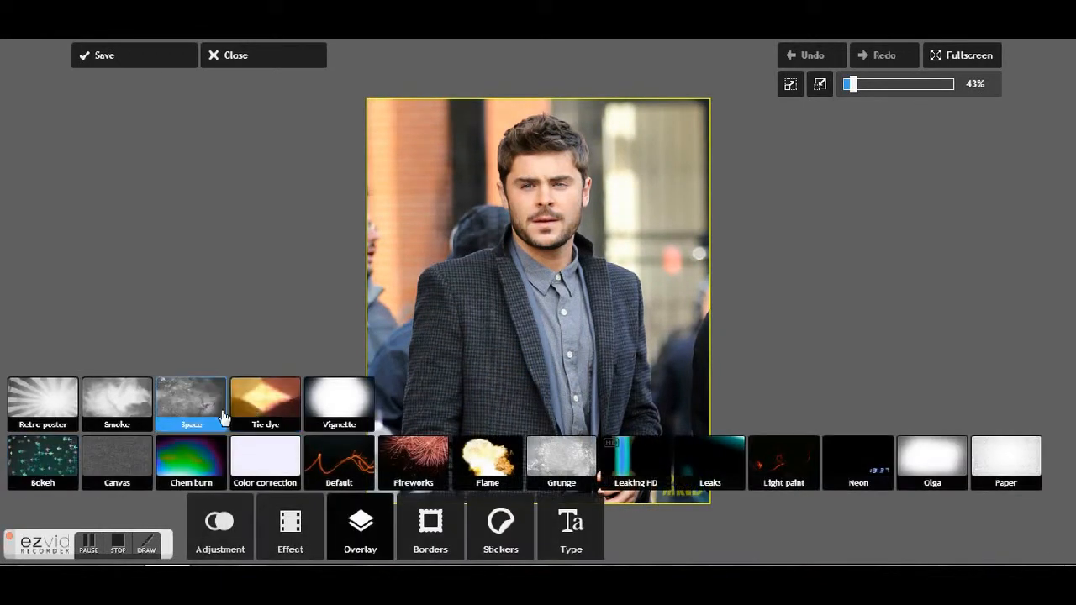
# - Try the Flowers overlay from the Bokeh collection on the photo, rotating it clockwise three times, and discard it
pyautogui.click(25, 469)
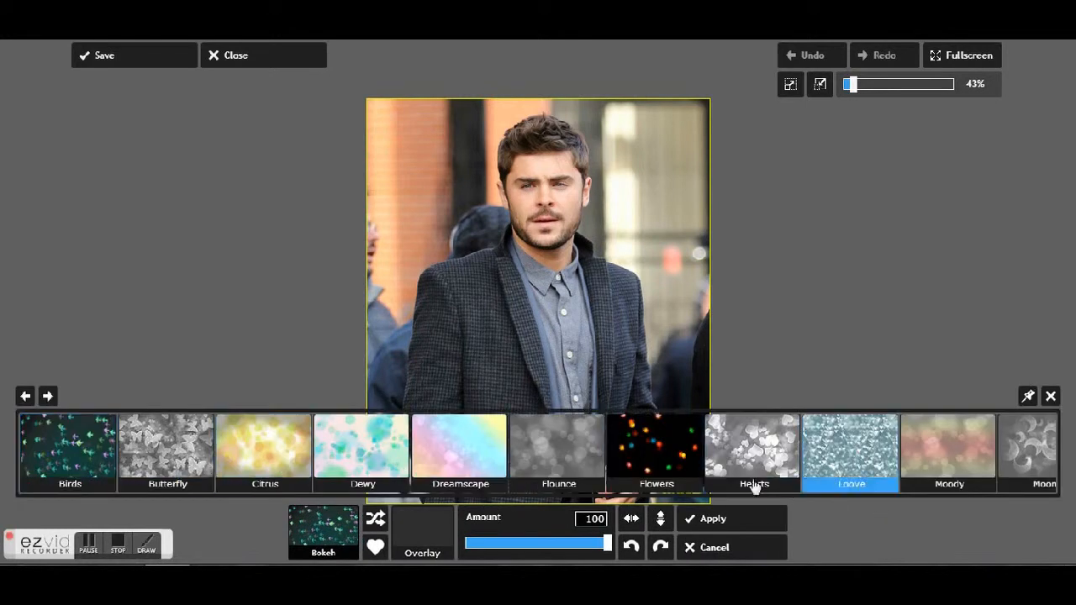
pyautogui.click(683, 468)
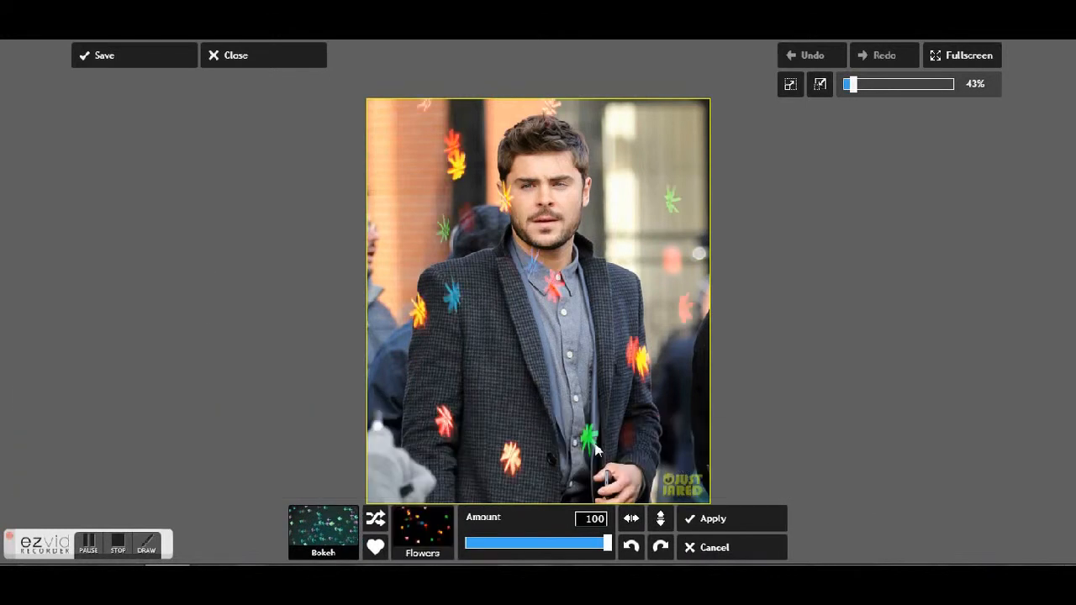
pyautogui.click(662, 552)
pyautogui.click(663, 551)
pyautogui.click(662, 552)
pyautogui.click(711, 551)
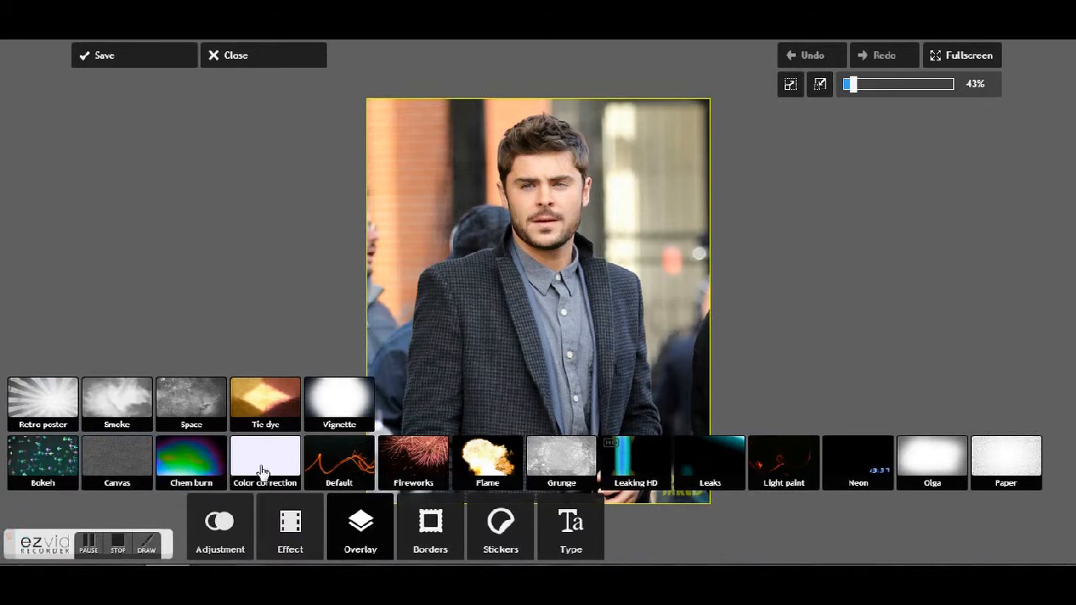
# - Try the Devine overlay from the Default overlay collection on the photo and discard it
pyautogui.click(338, 462)
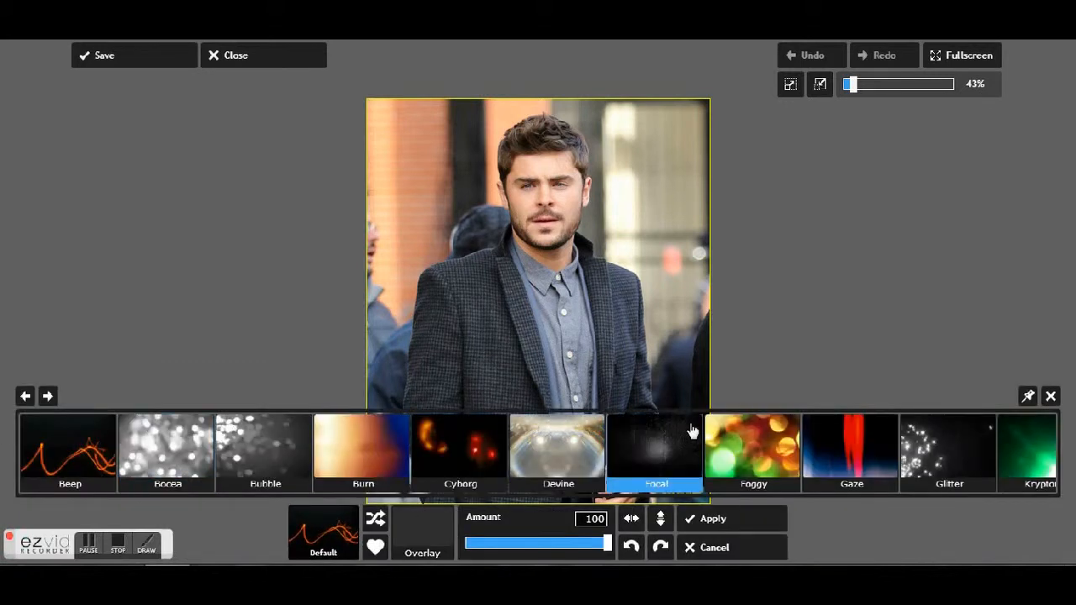
pyautogui.click(576, 471)
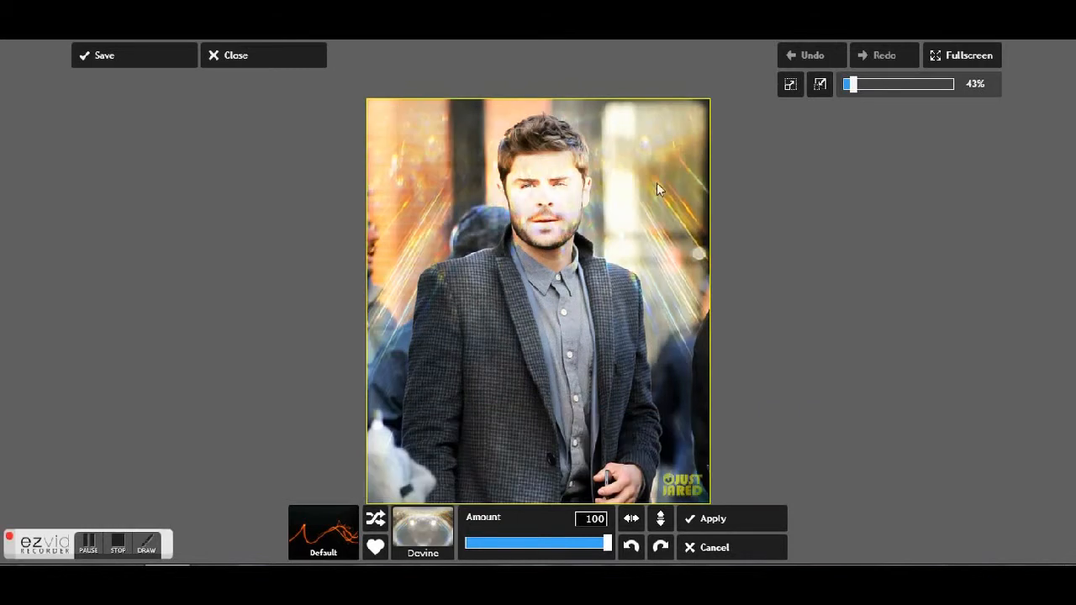
pyautogui.click(723, 548)
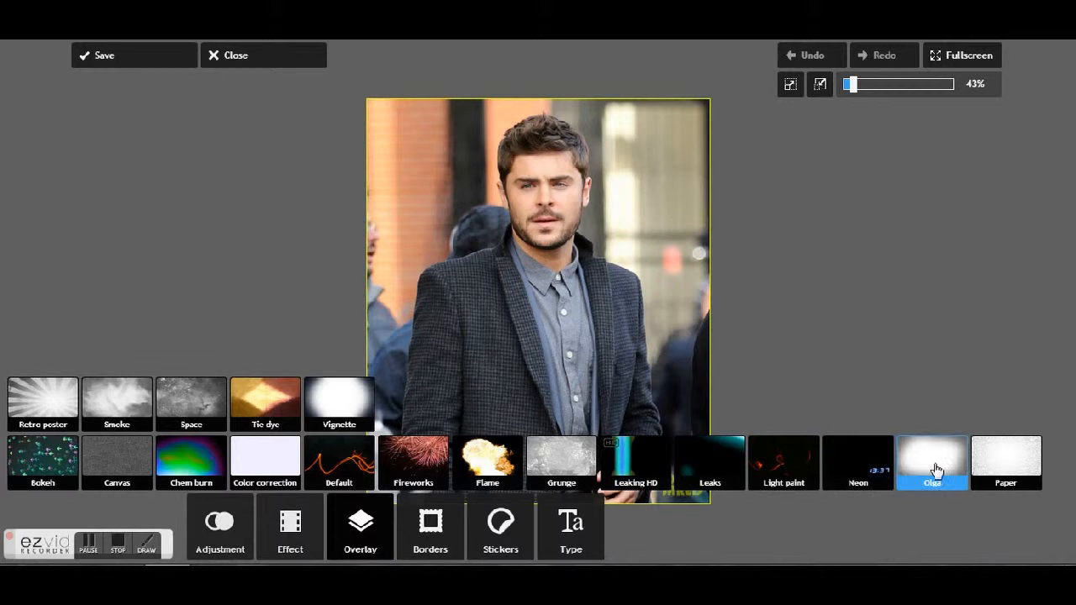
# - Try the Andrei overlay from the Olga collection on the photo and discard it
pyautogui.click(909, 463)
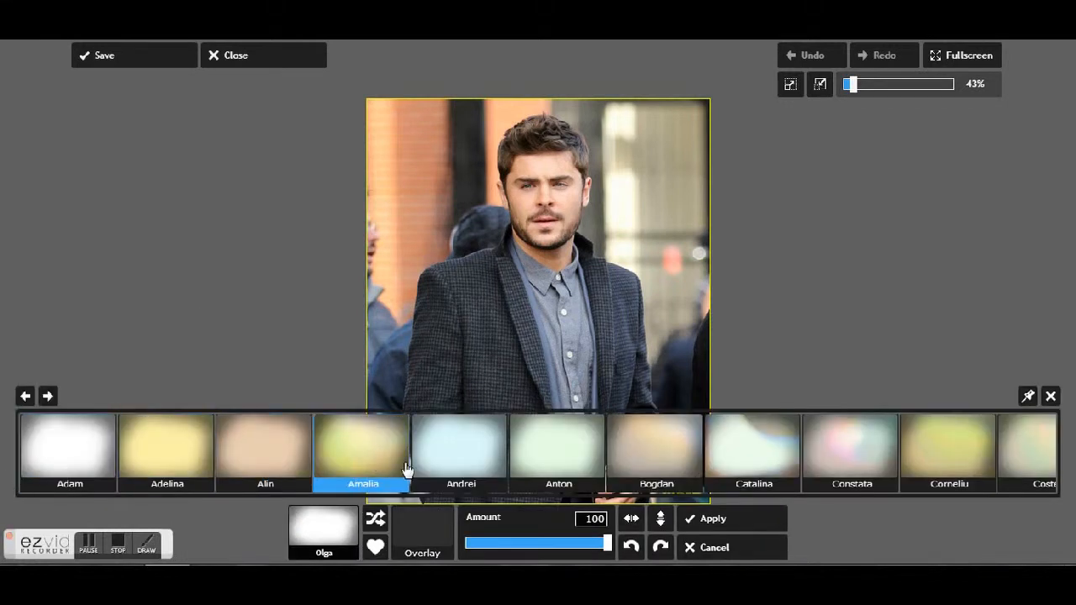
pyautogui.click(459, 463)
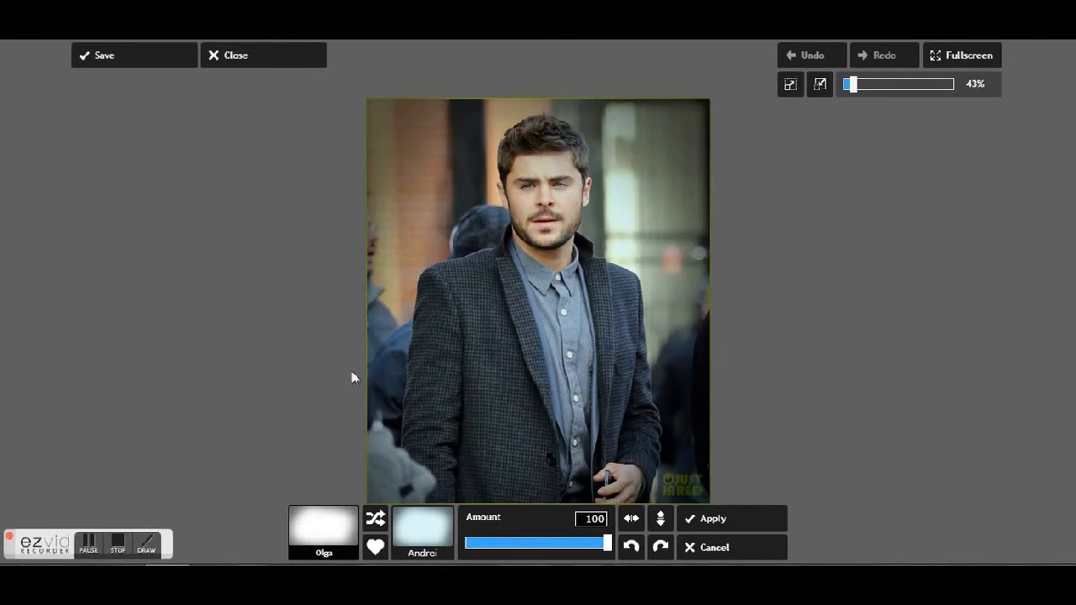
pyautogui.click(716, 548)
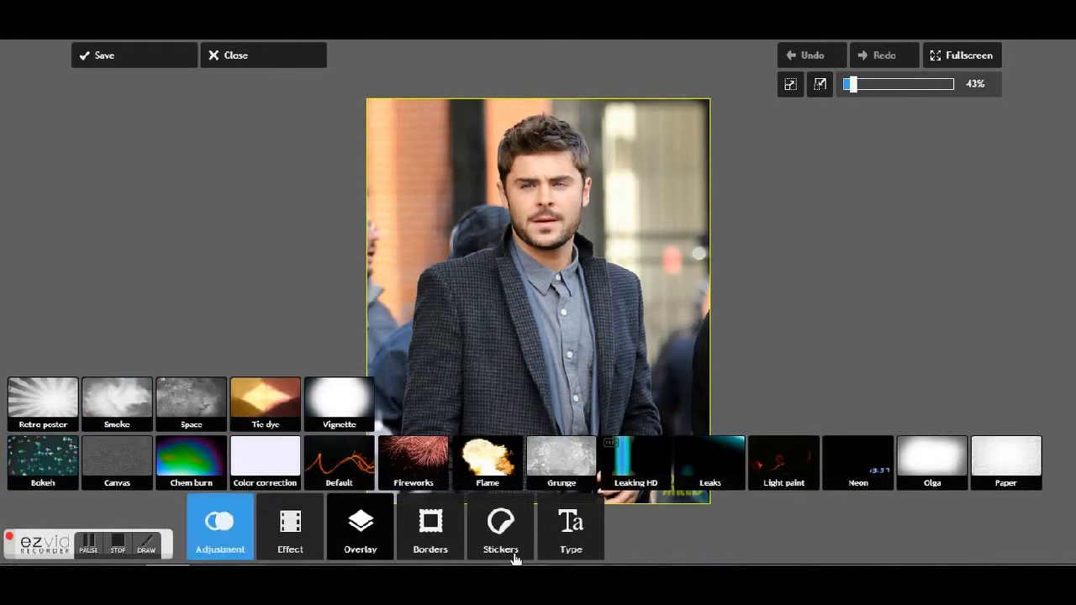
# - Try the Flowery border from the Default border collection on the photo, shuffle through random Default borders, and discard the result
pyautogui.click(441, 549)
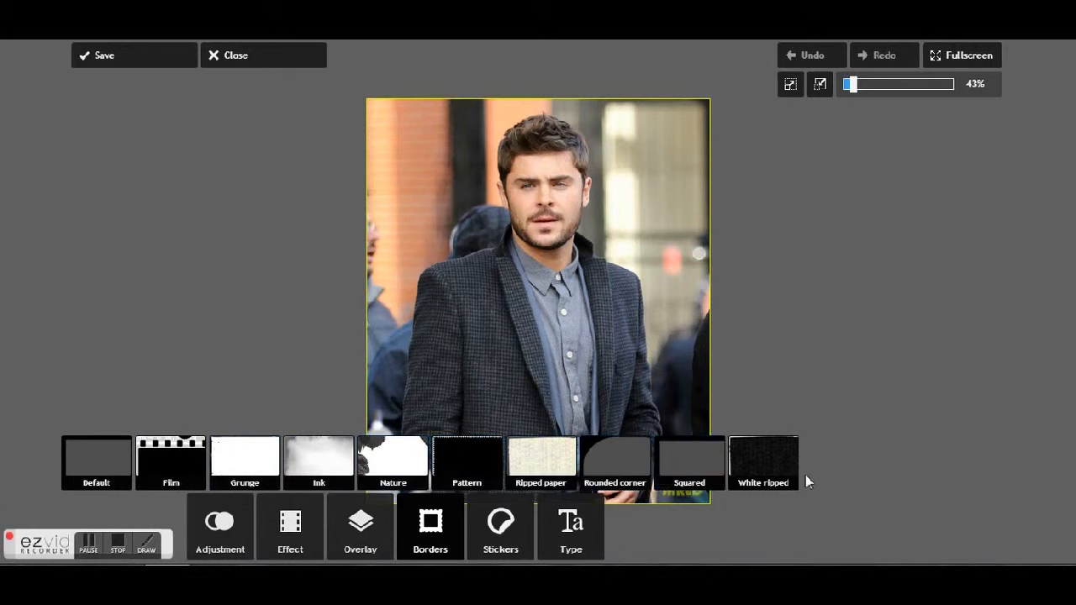
pyautogui.click(79, 468)
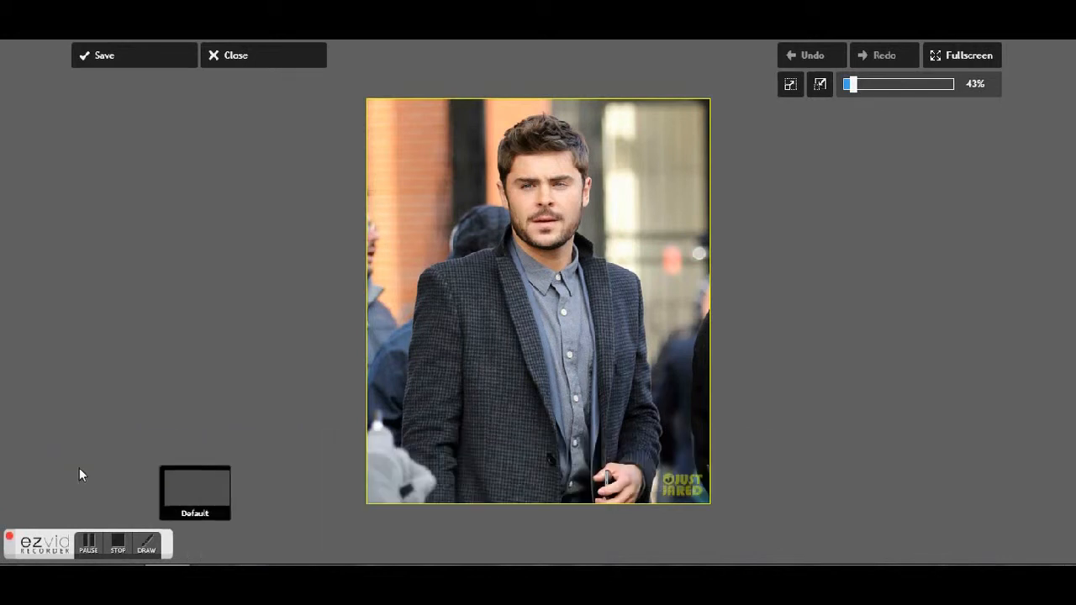
pyautogui.click(310, 524)
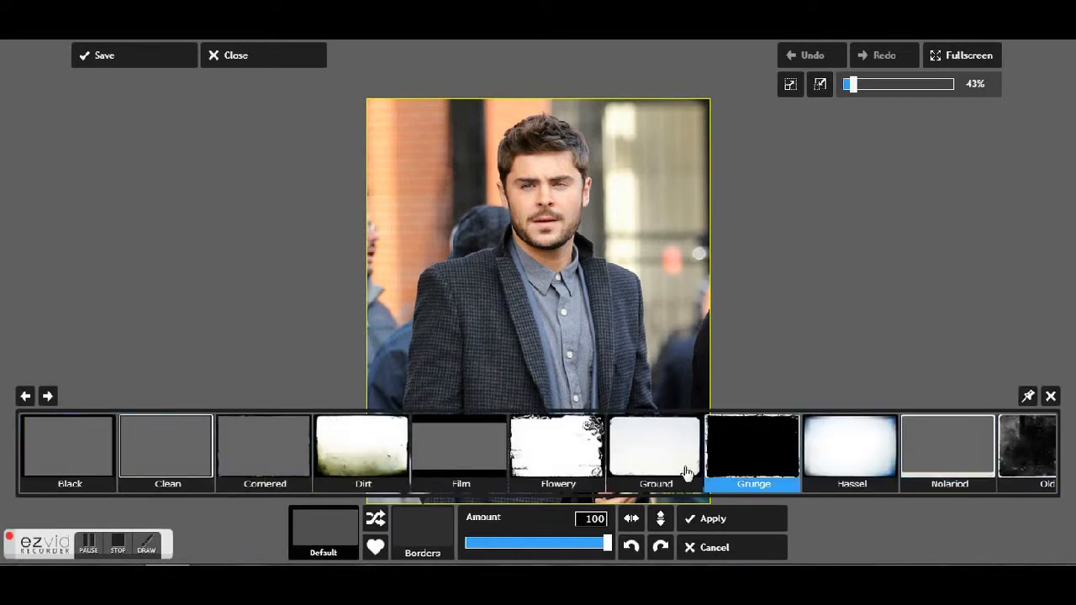
pyautogui.click(563, 463)
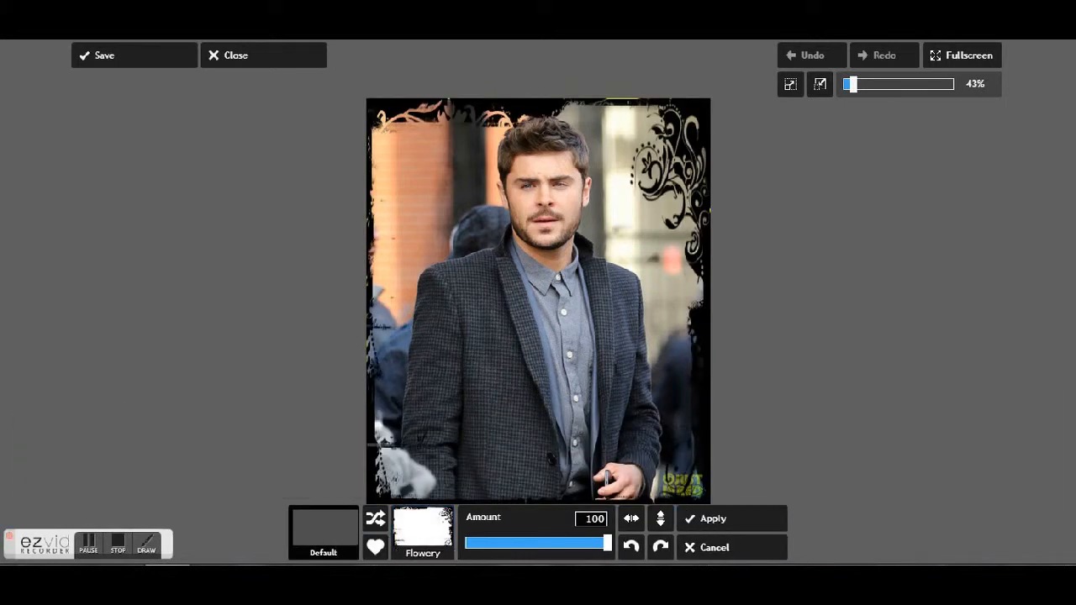
pyautogui.click(377, 522)
pyautogui.click(381, 526)
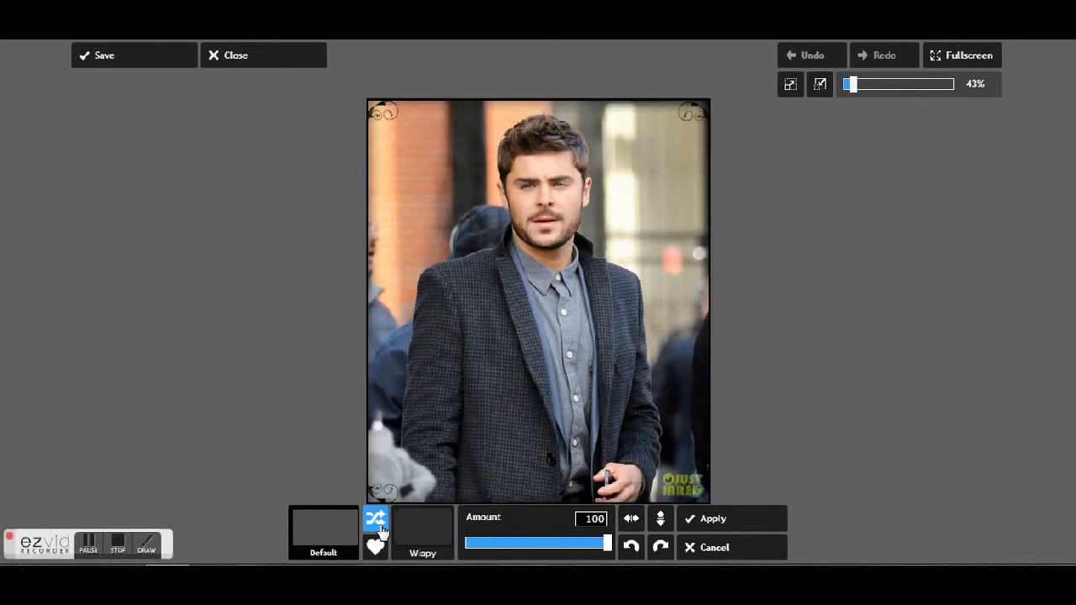
pyautogui.click(381, 527)
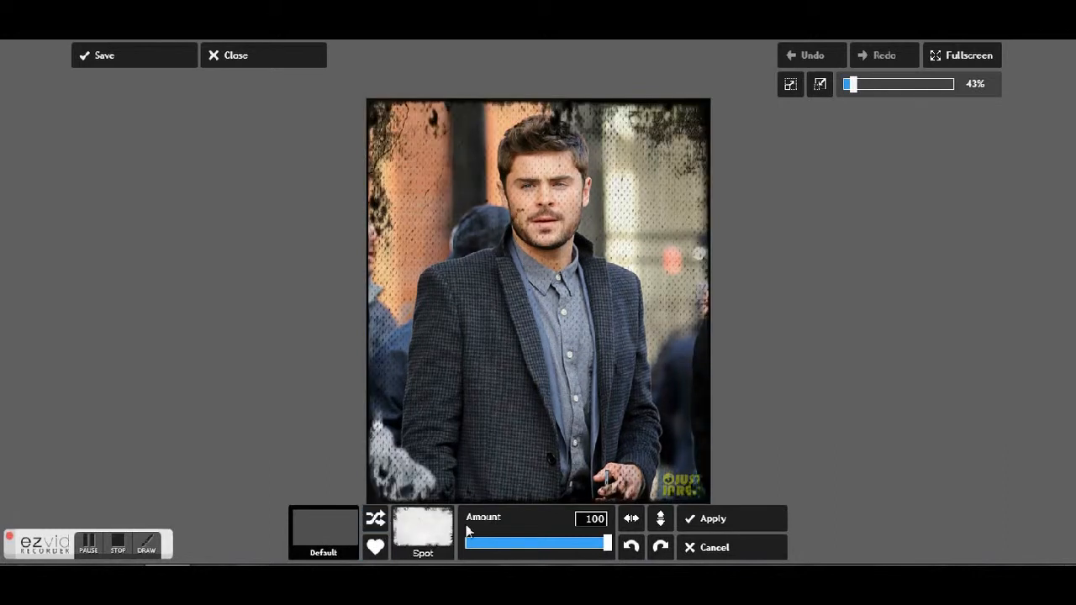
pyautogui.click(693, 552)
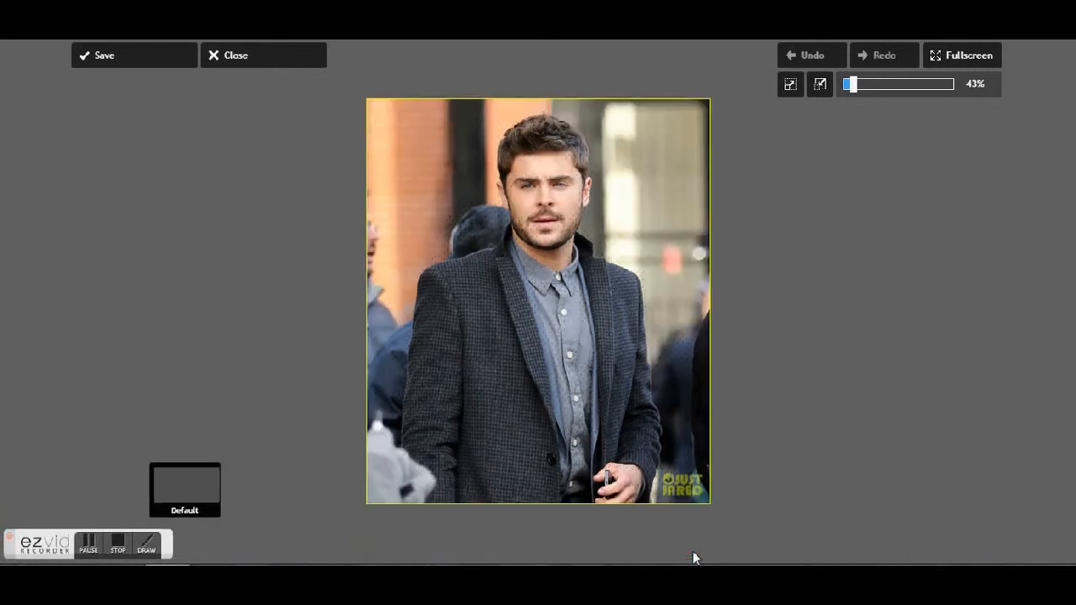
# - Try the Bluf border from the Film collection on the photo, shuffle to a random Film border, and discard the result
pyautogui.click(170, 480)
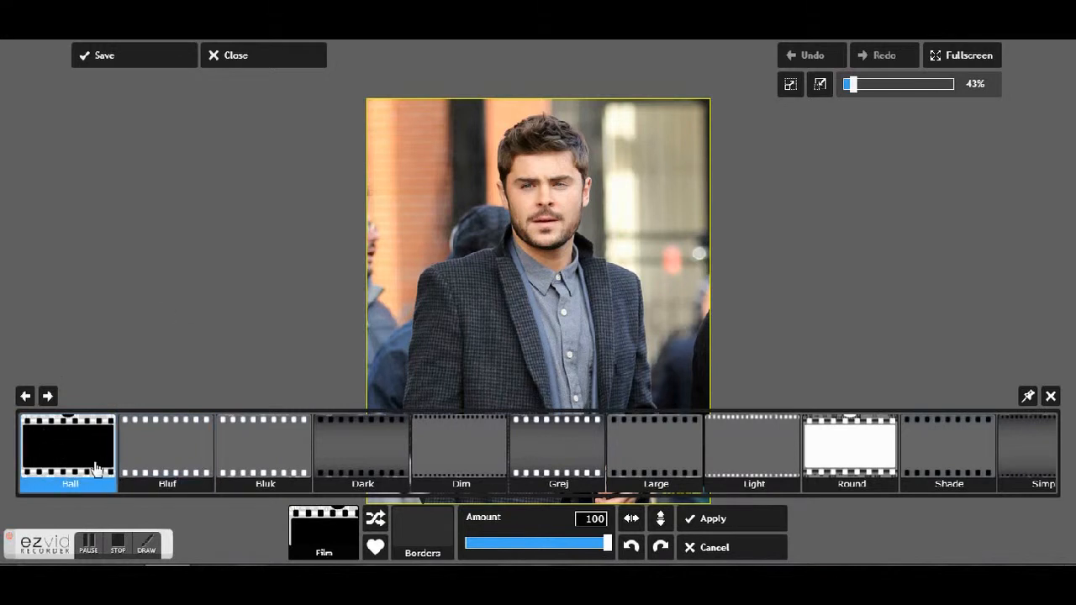
pyautogui.click(191, 461)
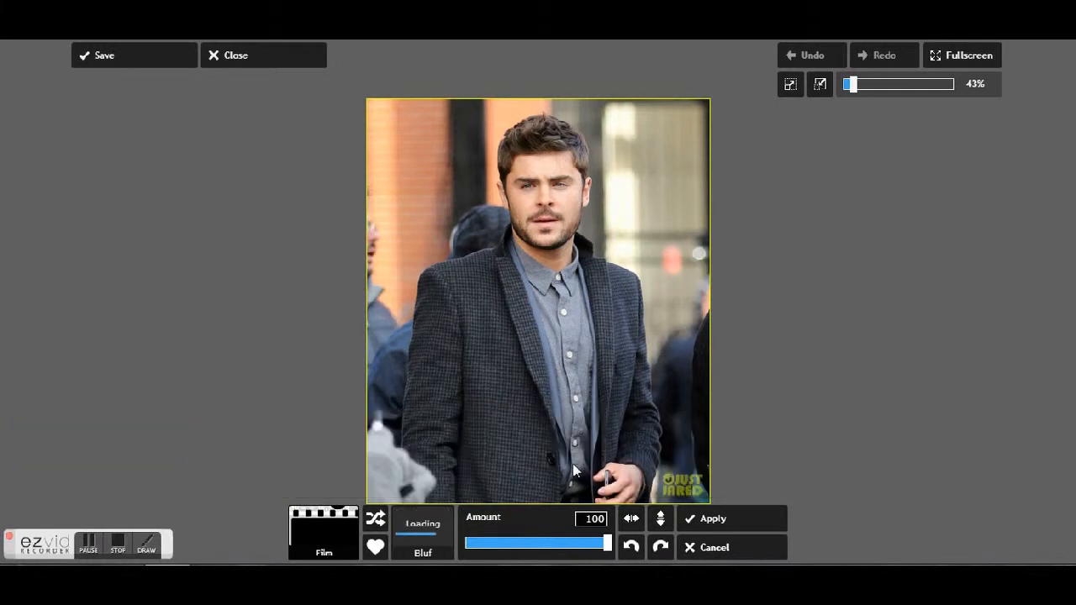
pyautogui.click(378, 520)
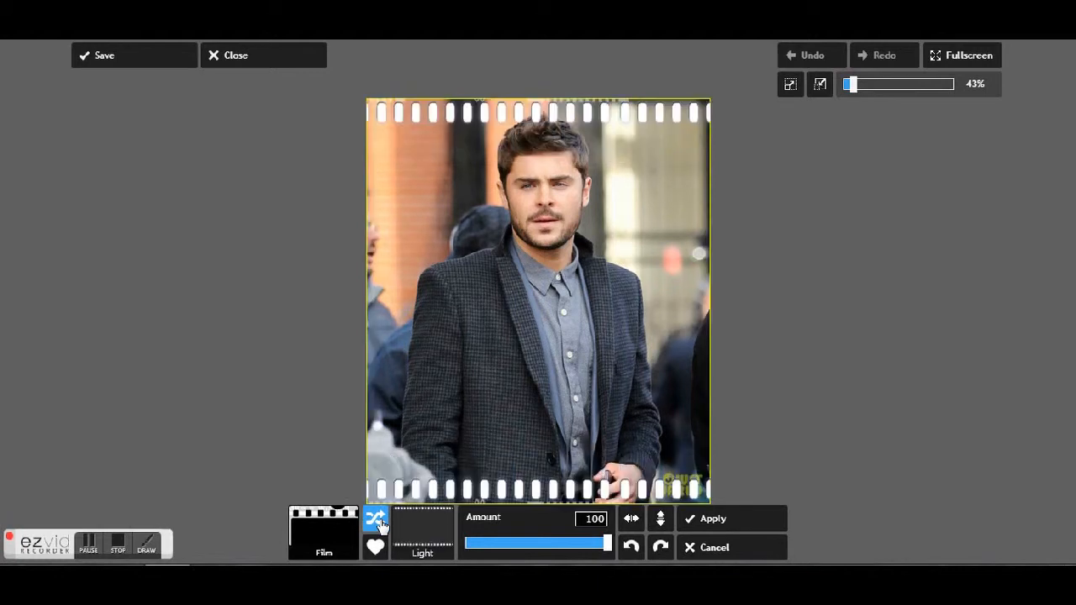
pyautogui.click(761, 550)
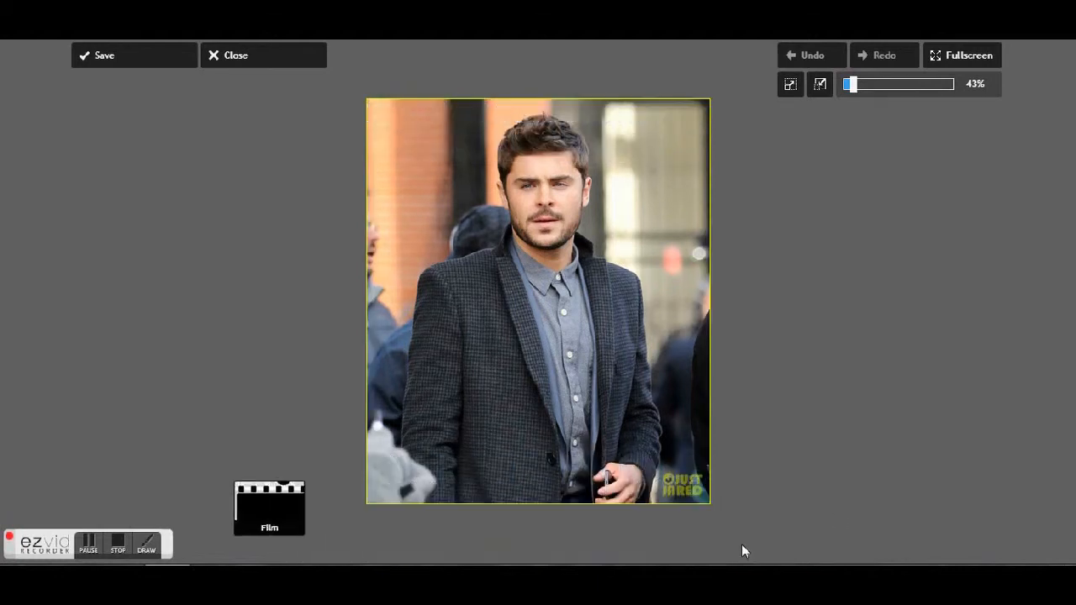
# - Try the Film border from the Grunge collection on the photo, shuffle through random Grunge borders, and discard the result
pyautogui.click(228, 449)
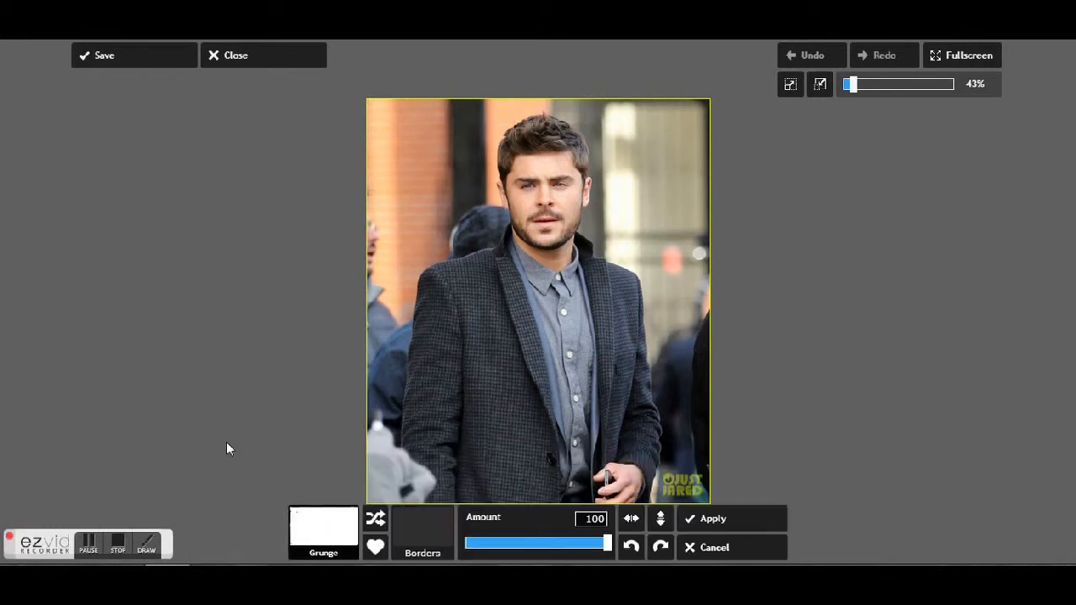
pyautogui.click(610, 463)
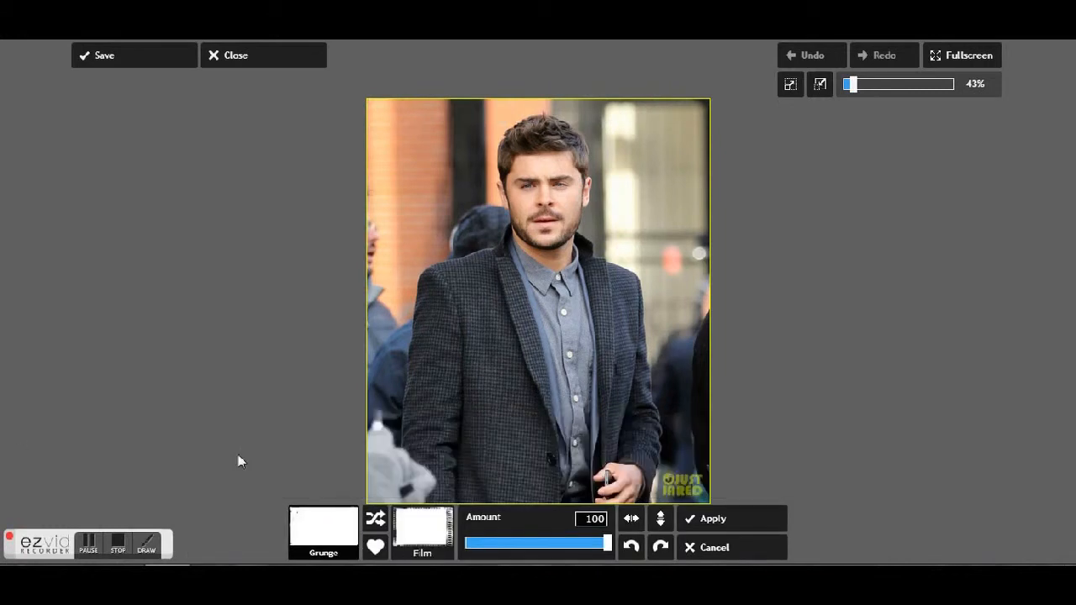
pyautogui.click(377, 526)
pyautogui.click(377, 525)
pyautogui.click(377, 526)
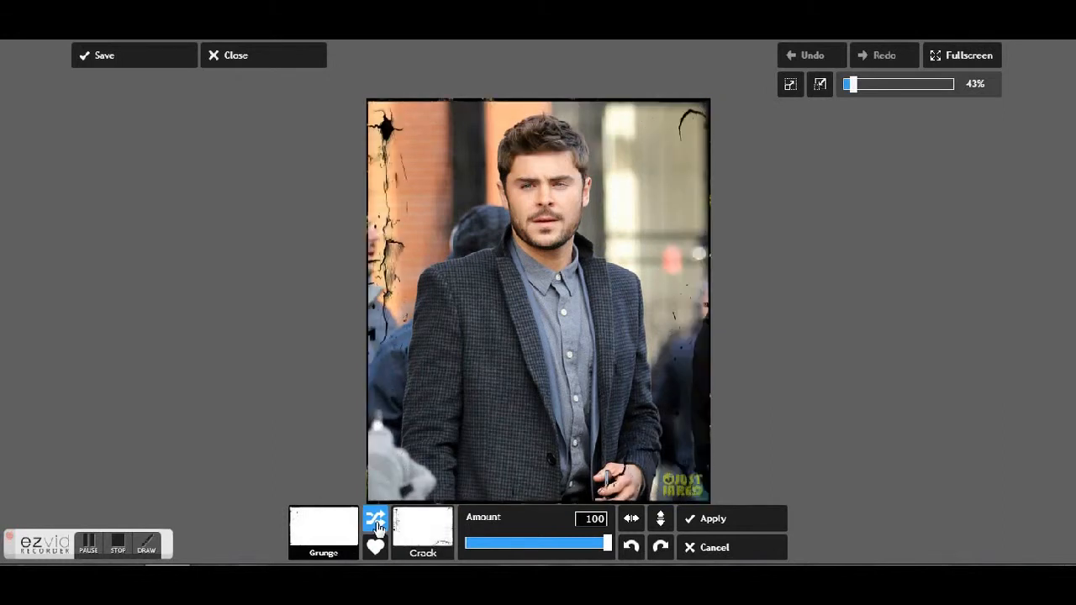
pyautogui.click(377, 526)
pyautogui.click(377, 525)
pyautogui.click(377, 525)
pyautogui.click(732, 553)
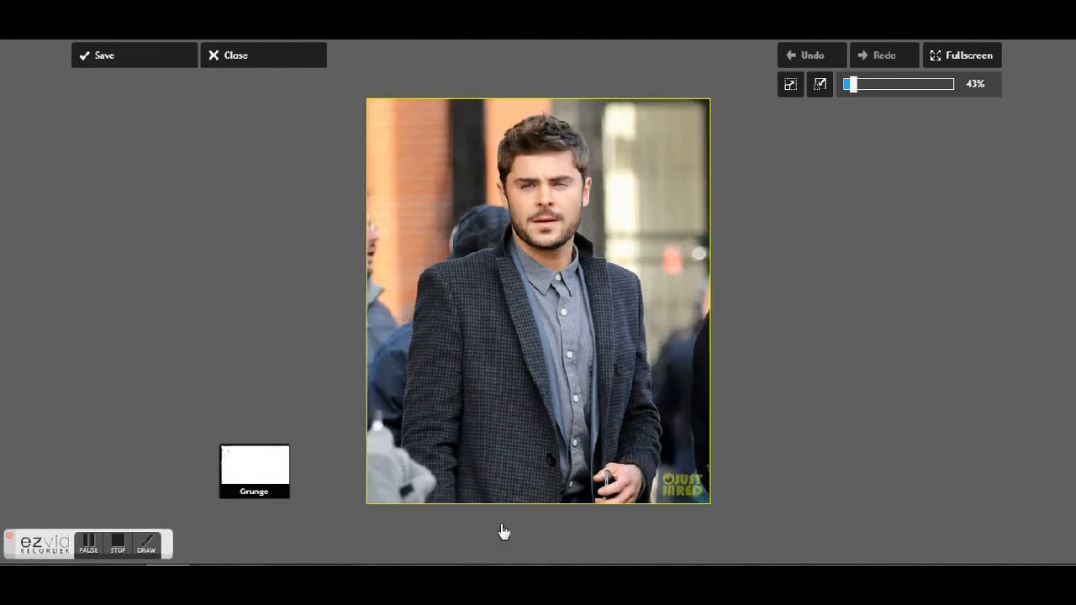
# - Try the Blacksix border from the Ink collection on the photo, shuffle through random Ink borders, and discard the result
pyautogui.click(319, 463)
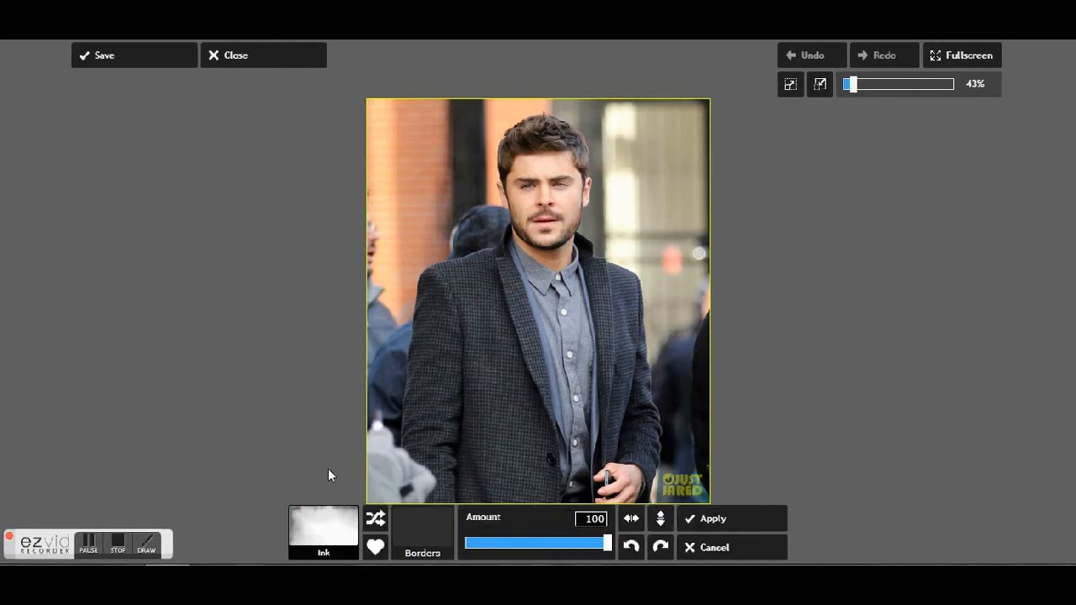
pyautogui.click(648, 454)
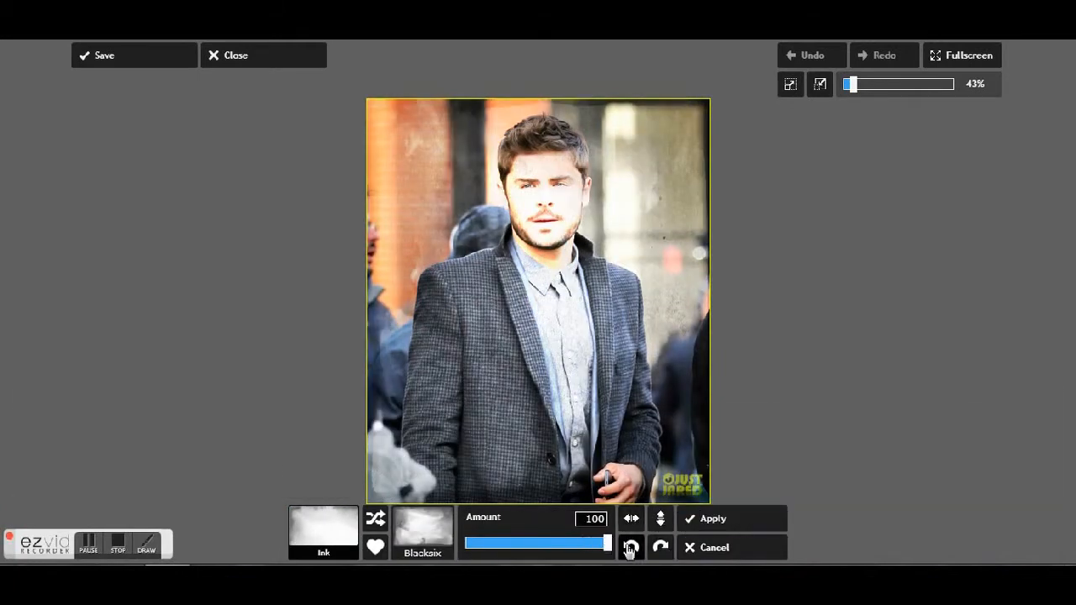
pyautogui.click(375, 525)
pyautogui.click(375, 524)
pyautogui.click(375, 525)
pyautogui.click(375, 525)
pyautogui.click(375, 525)
pyautogui.click(778, 547)
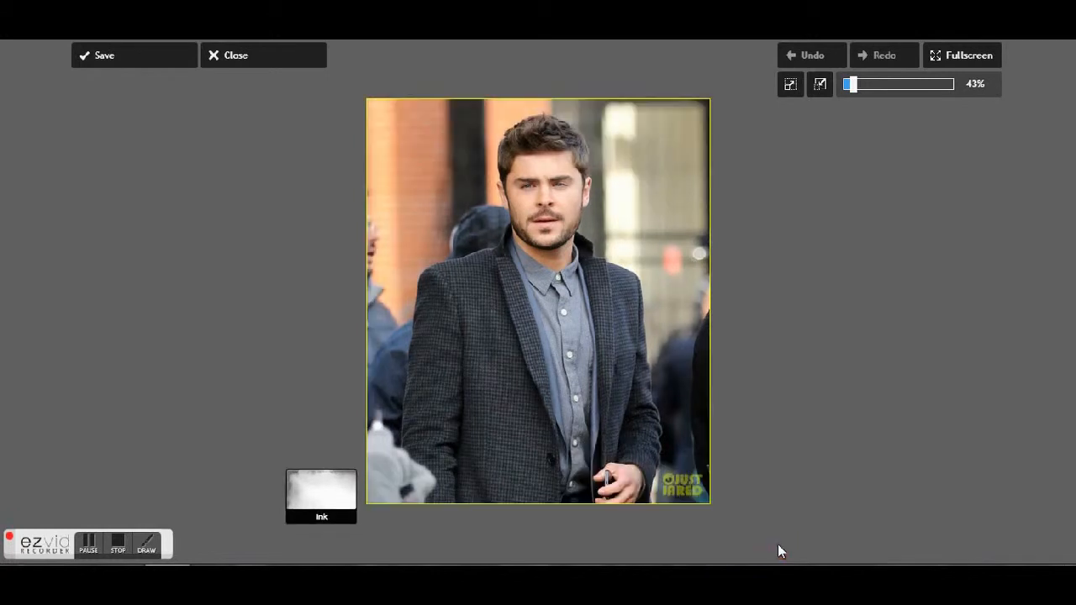
# - Try the Autumn border from the Nature collection on the photo, shuffle through random Nature borders, and discard the result
pyautogui.click(377, 476)
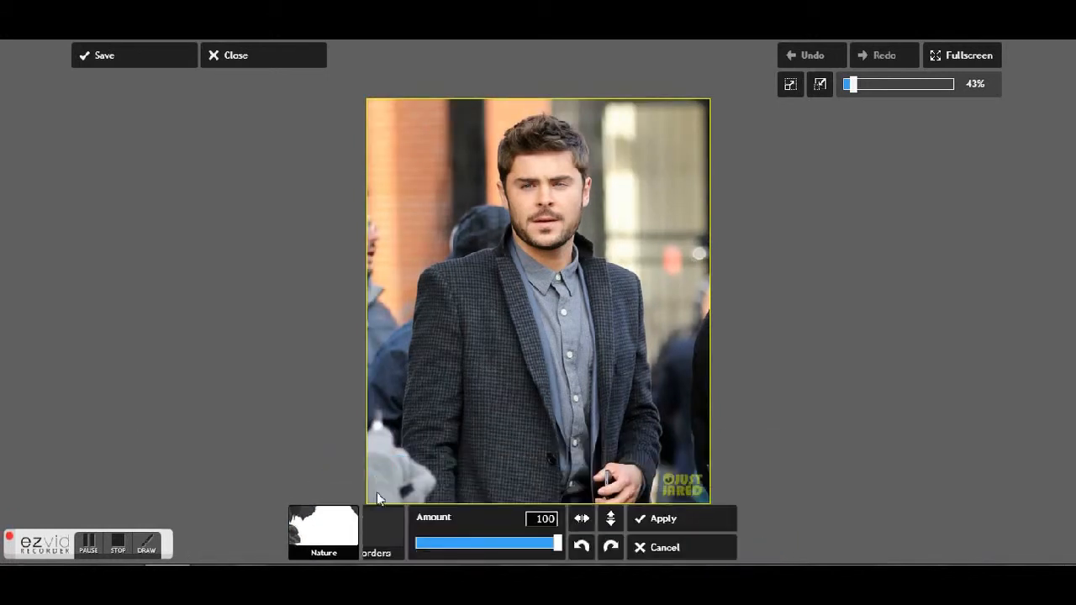
pyautogui.click(43, 449)
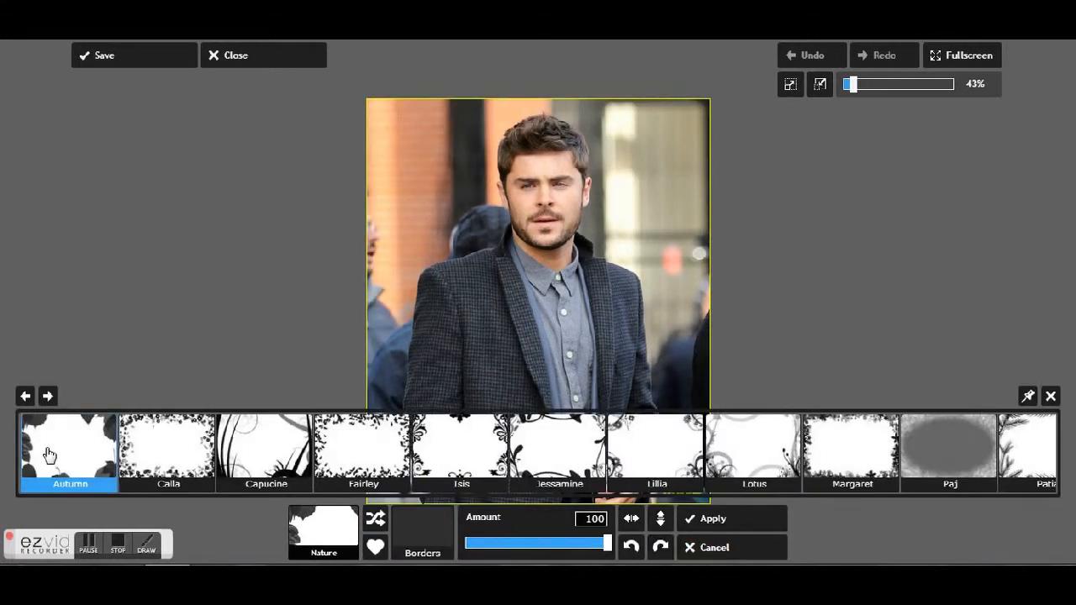
pyautogui.click(376, 520)
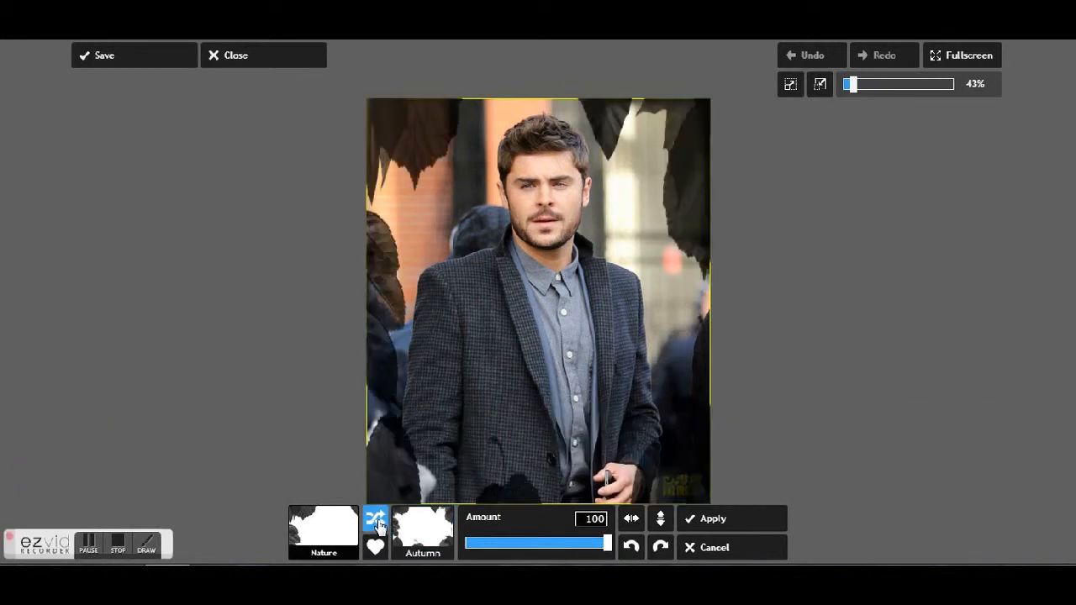
pyautogui.click(376, 521)
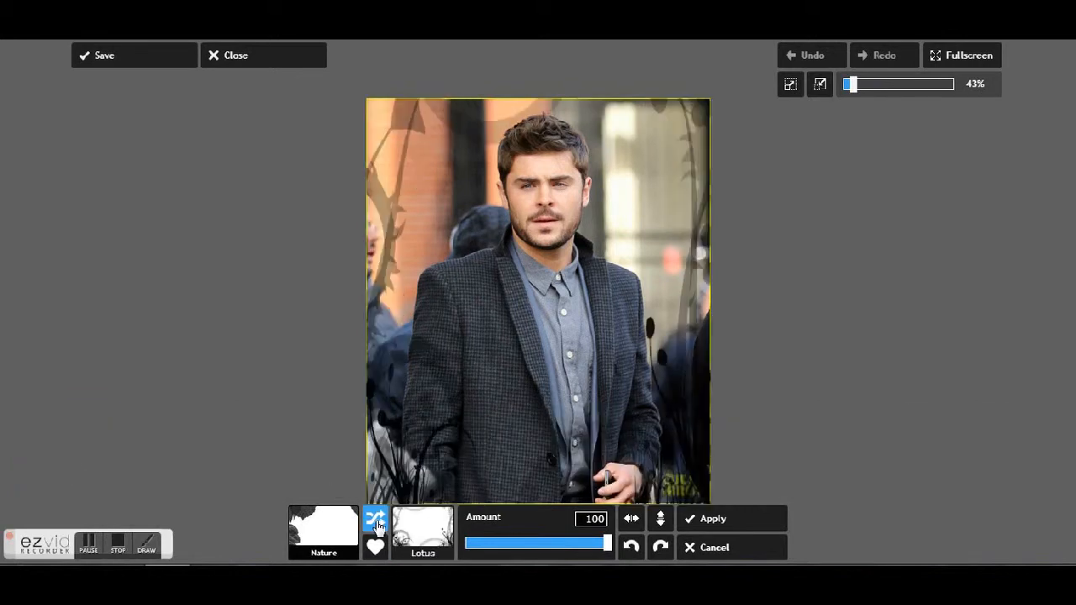
pyautogui.click(376, 523)
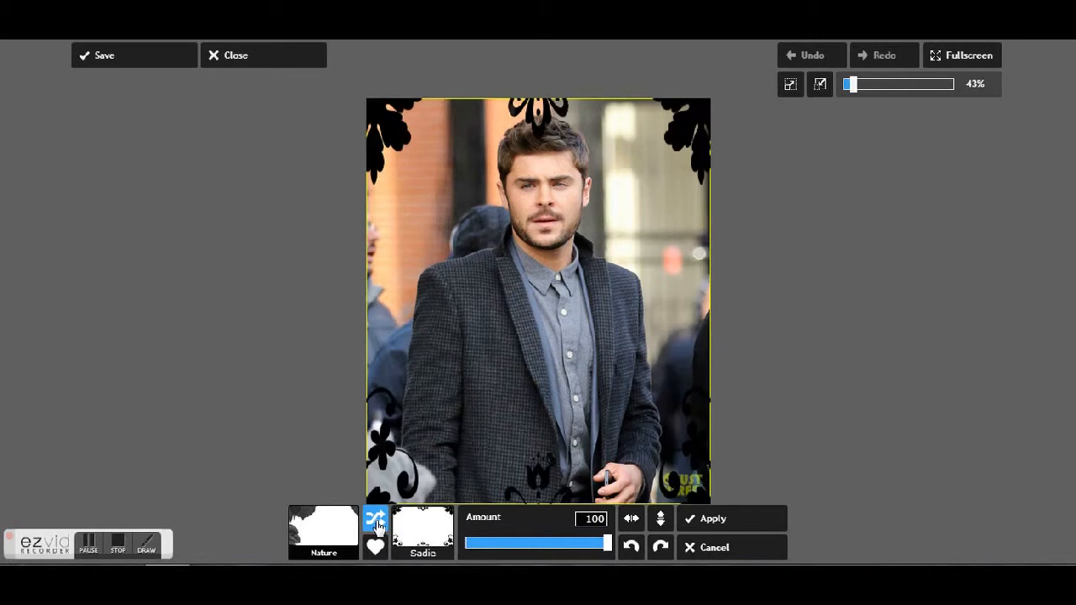
pyautogui.click(376, 523)
pyautogui.click(376, 523)
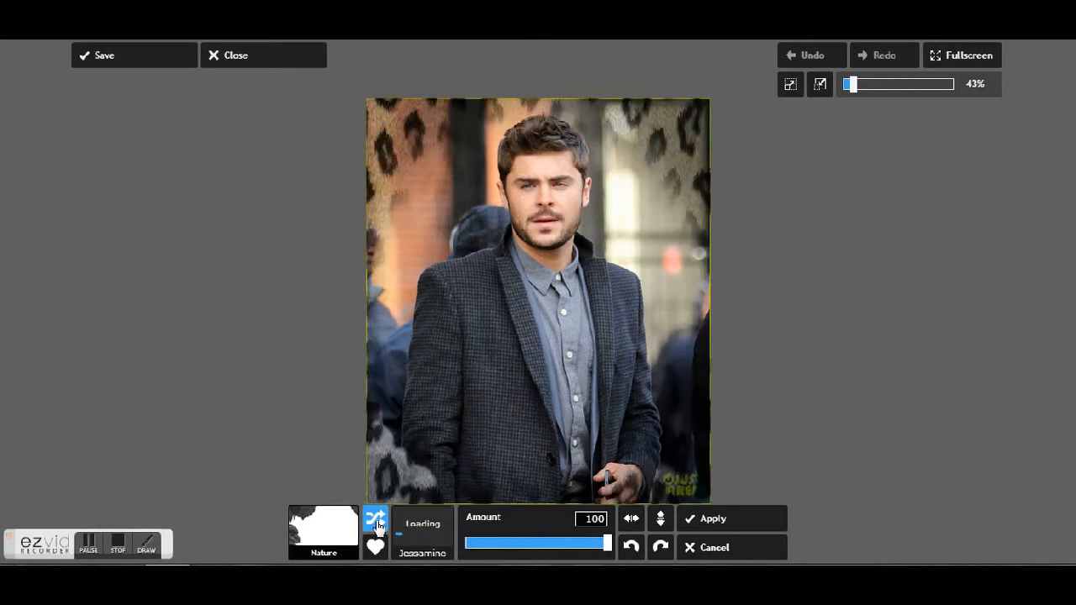
pyautogui.click(376, 523)
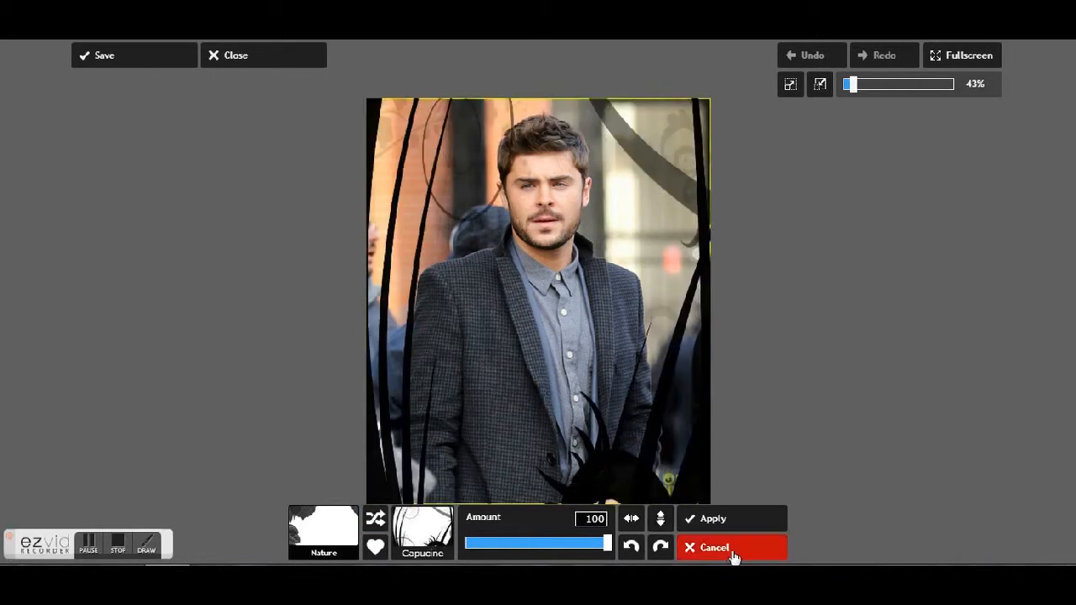
pyautogui.click(706, 552)
# - Try the Ease border from the Pattern collection on the photo, shuffle through random Pattern borders, and discard the result
pyautogui.click(473, 468)
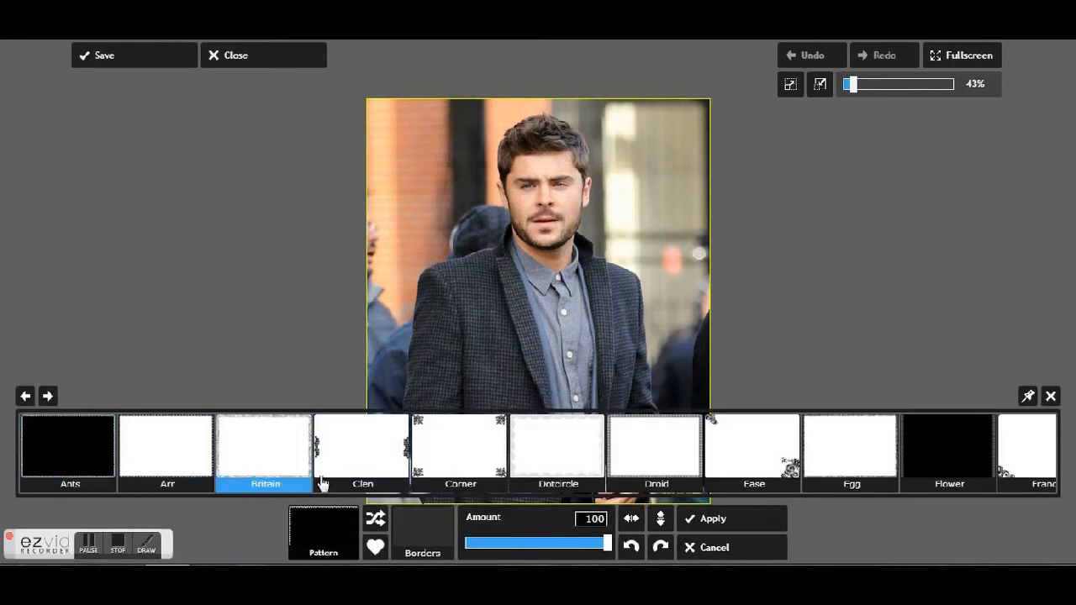
pyautogui.click(757, 455)
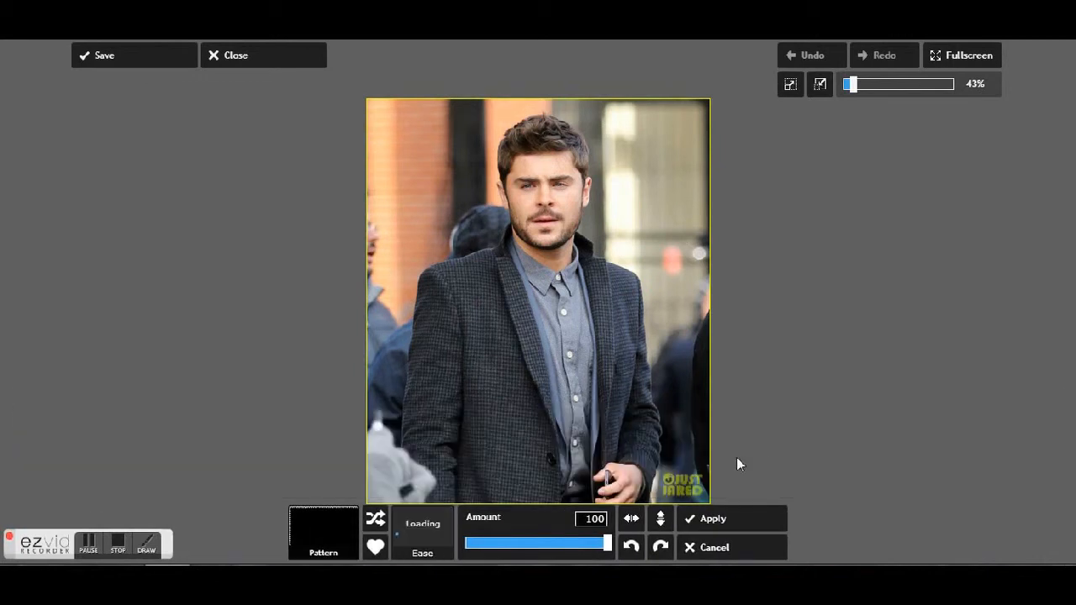
pyautogui.click(375, 519)
pyautogui.click(375, 519)
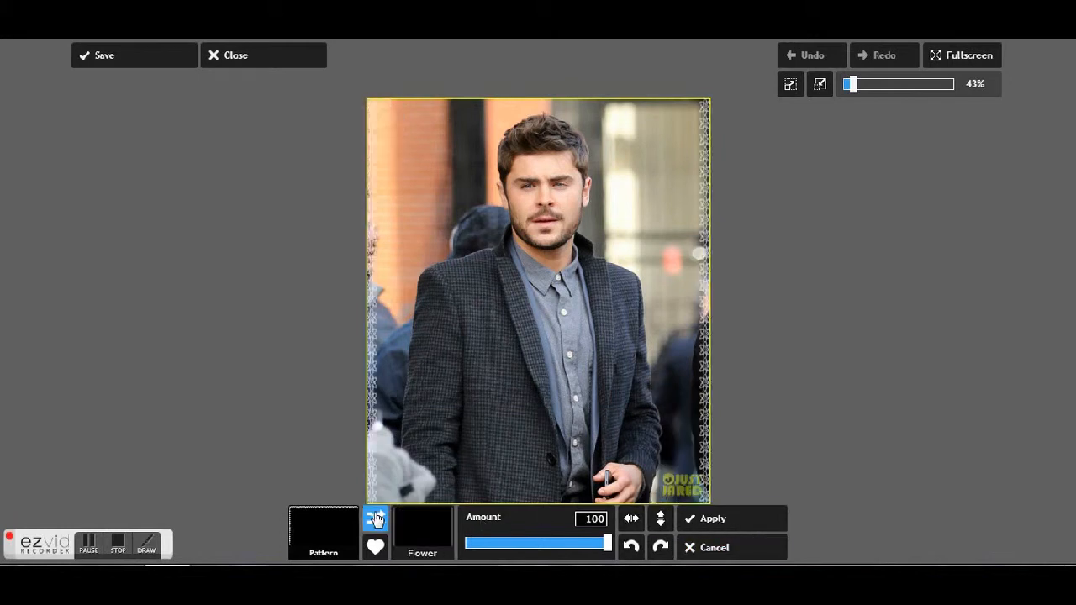
pyautogui.click(375, 519)
pyautogui.click(375, 518)
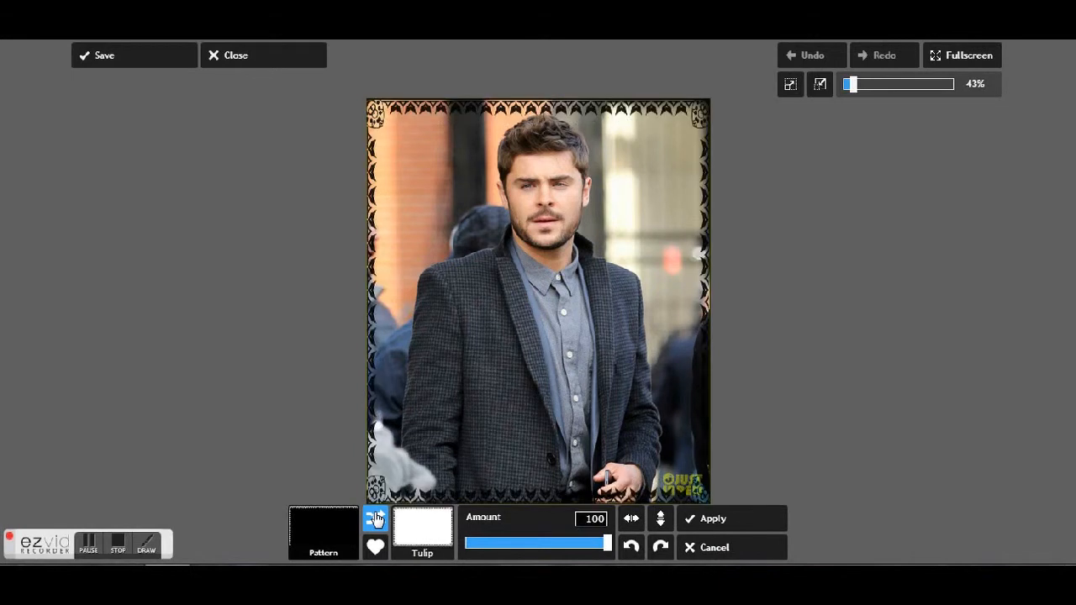
pyautogui.click(377, 519)
pyautogui.click(377, 520)
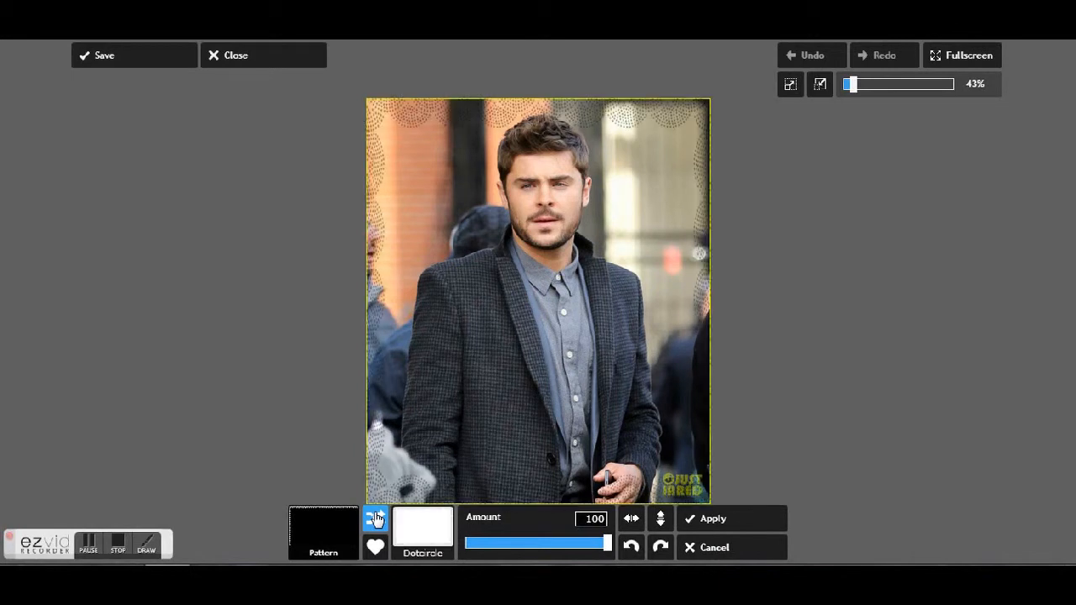
pyautogui.click(717, 548)
# - Try the Arton border from the Ripped paper collection on the photo, shuffle through random Ripped paper borders, and discard the result
pyautogui.click(541, 461)
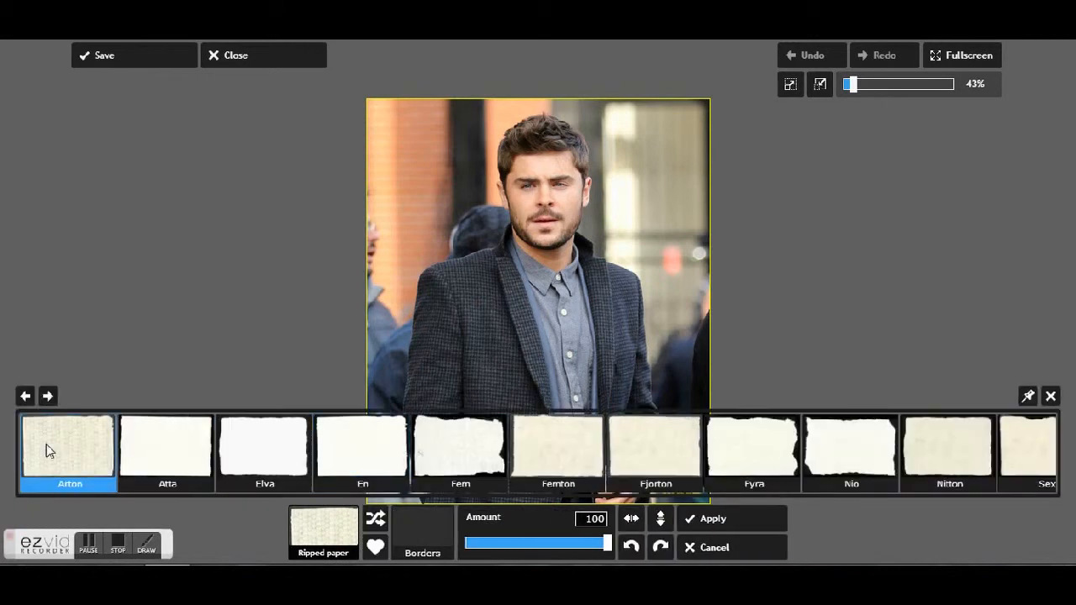
pyautogui.click(46, 445)
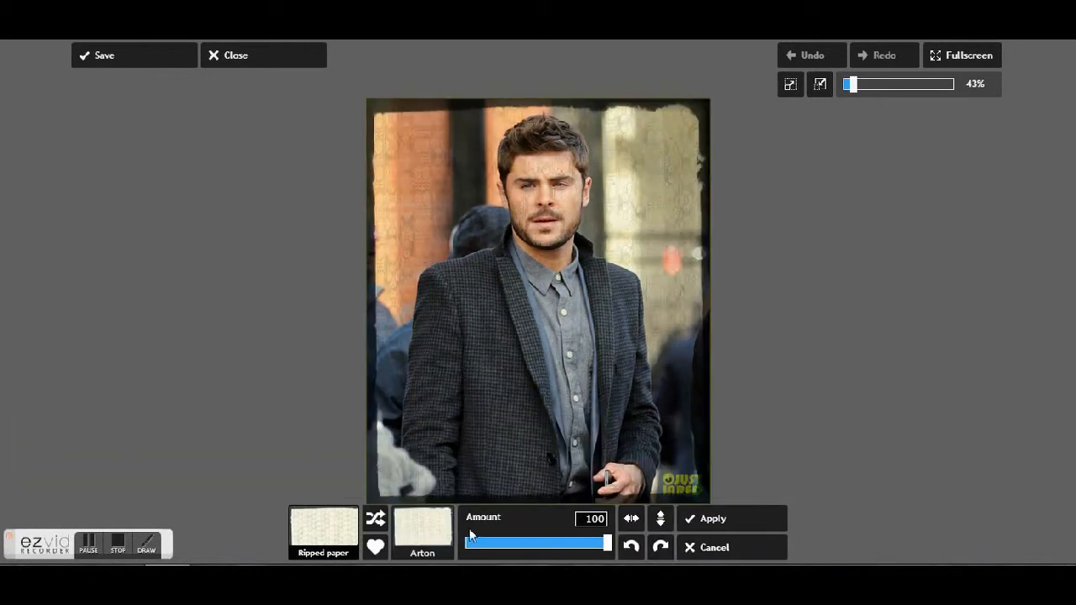
pyautogui.click(375, 521)
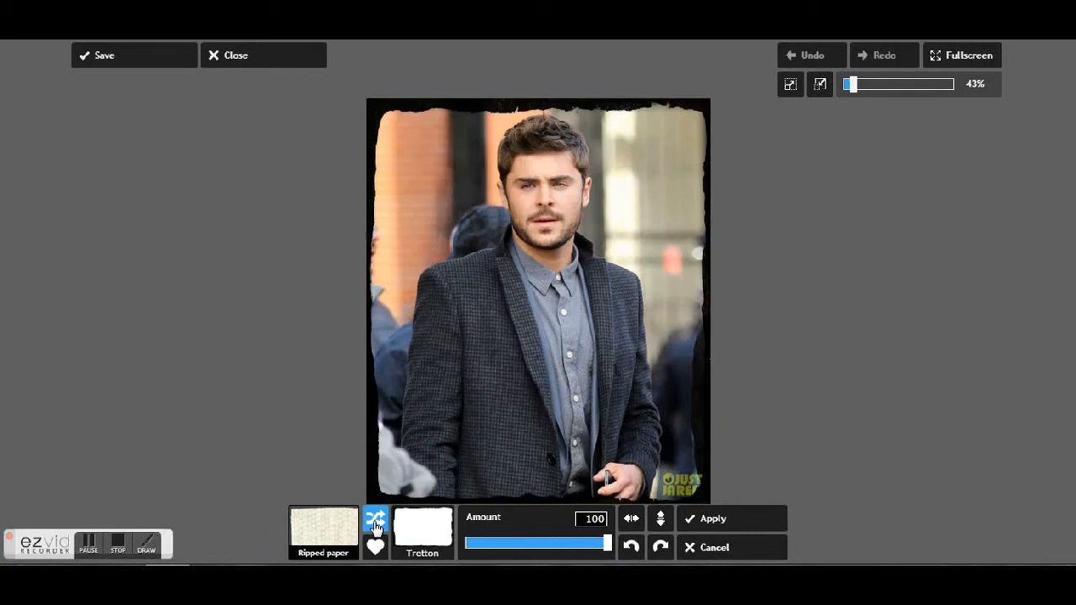
pyautogui.click(375, 521)
pyautogui.click(375, 522)
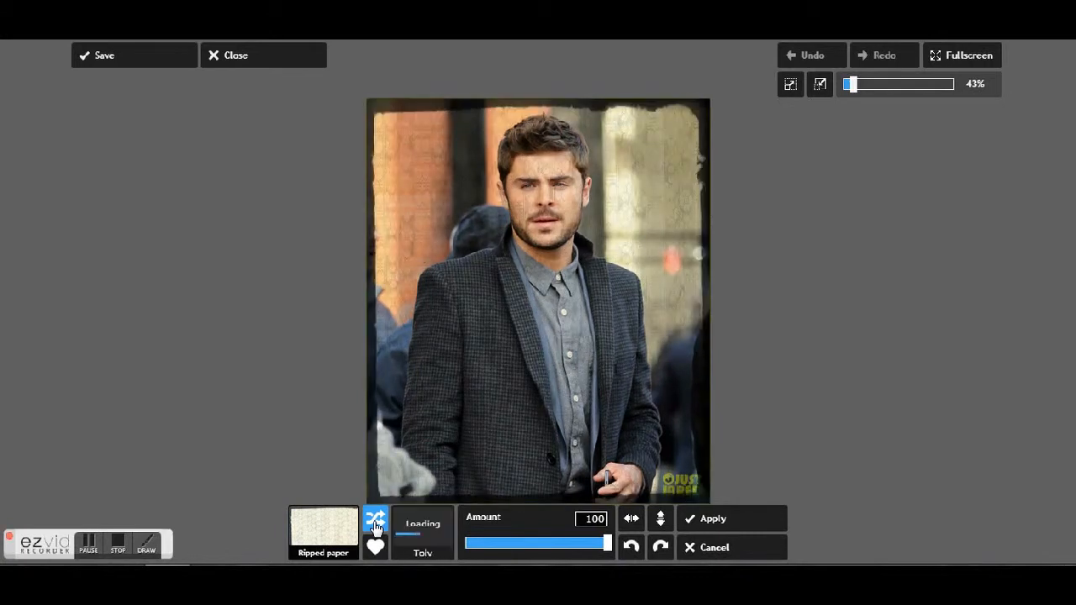
pyautogui.click(375, 521)
pyautogui.click(376, 523)
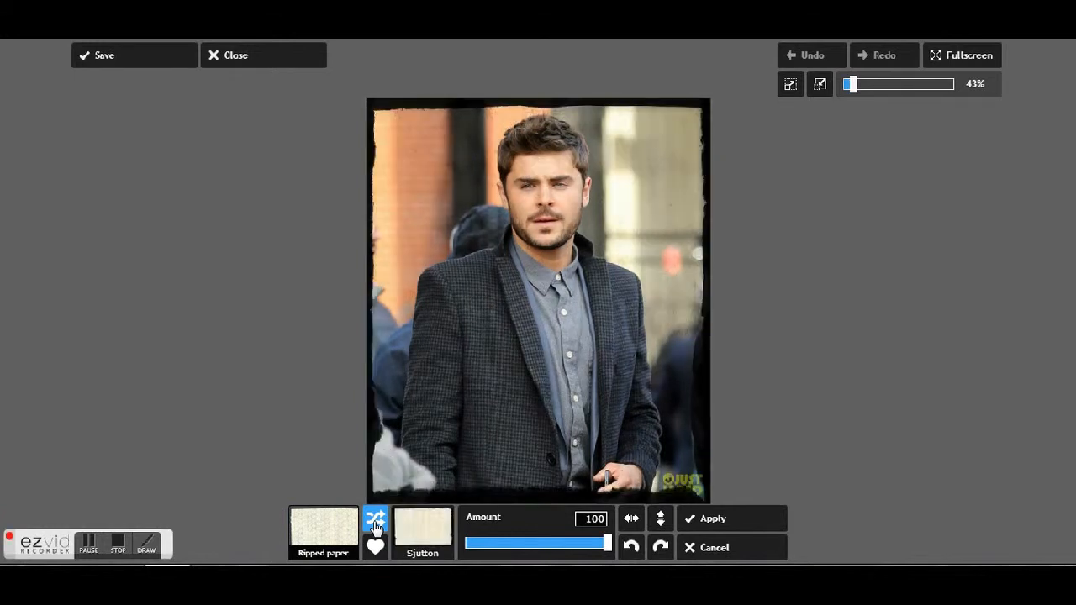
pyautogui.click(766, 549)
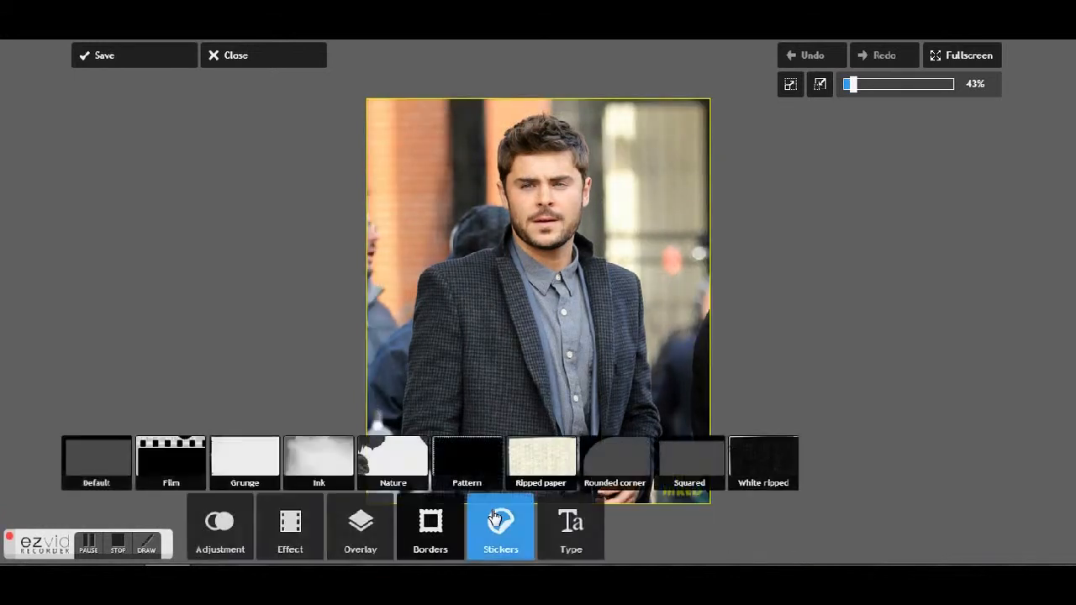
# - Try the Blob border from the Rounded corner collection on the photo, shuffle through random Rounded corner borders, and discard the result
pyautogui.click(638, 488)
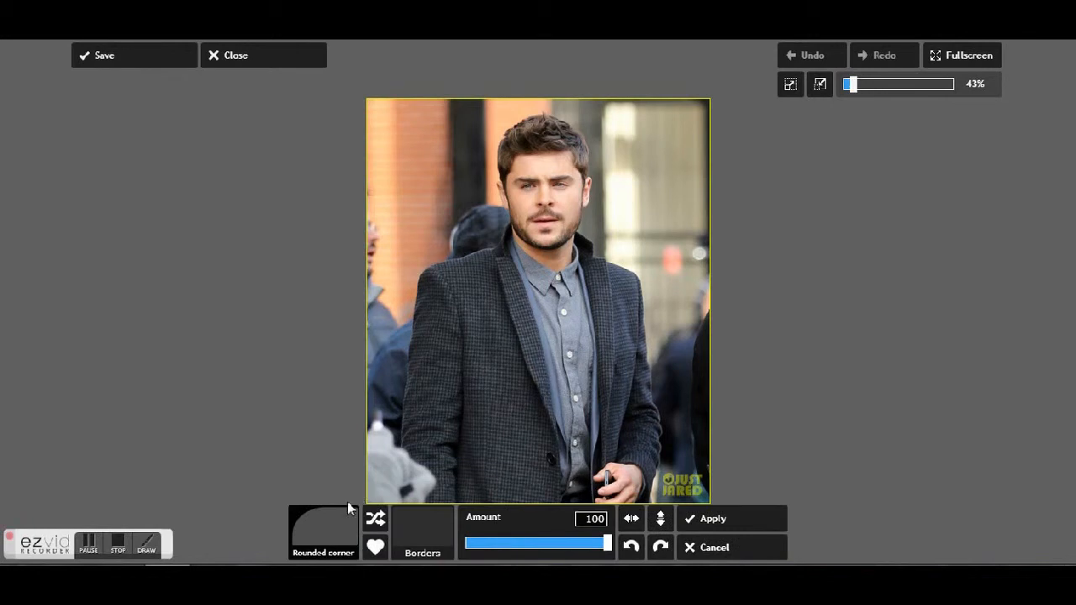
pyautogui.click(349, 512)
pyautogui.click(84, 454)
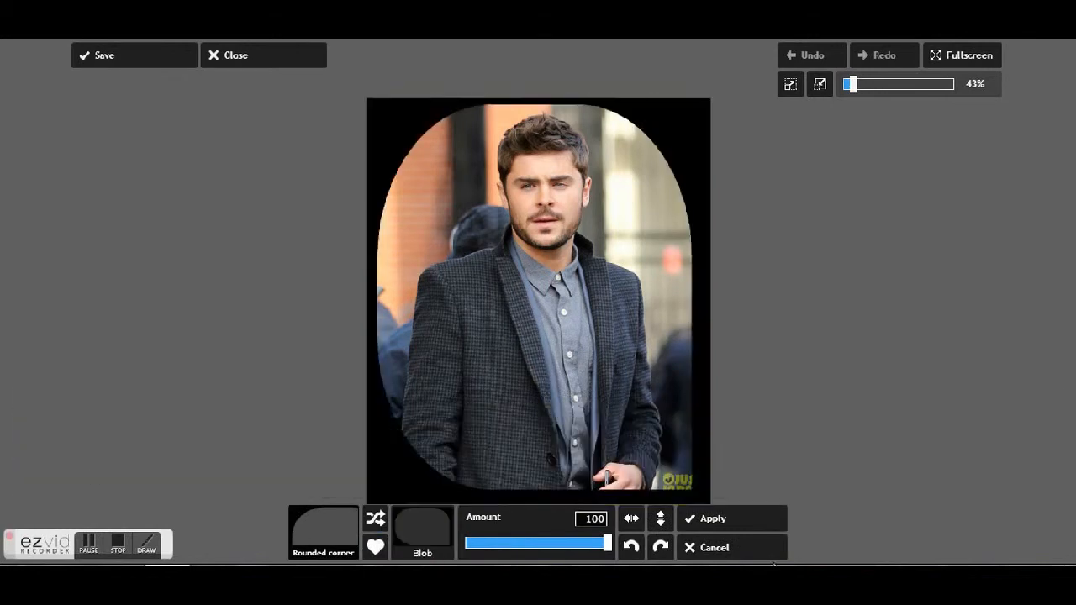
pyautogui.click(377, 520)
pyautogui.click(378, 519)
pyautogui.click(377, 520)
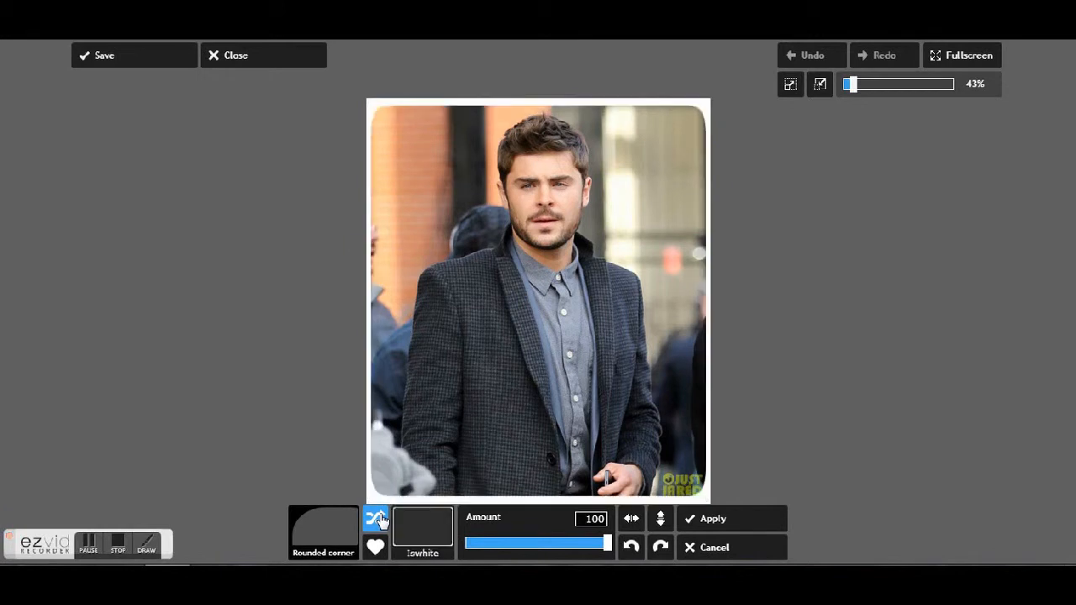
pyautogui.click(377, 520)
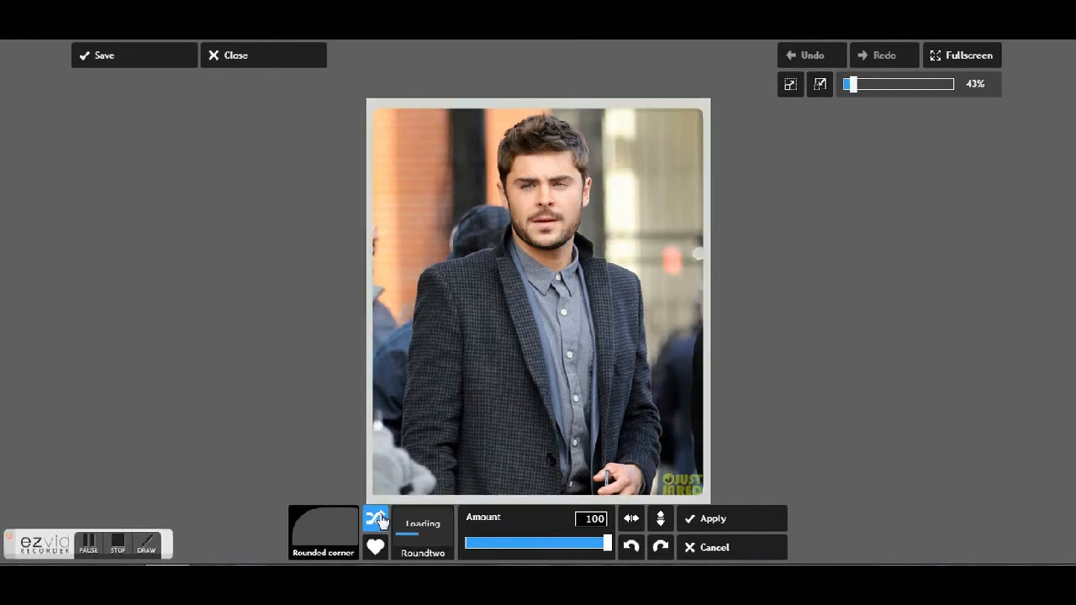
pyautogui.click(378, 520)
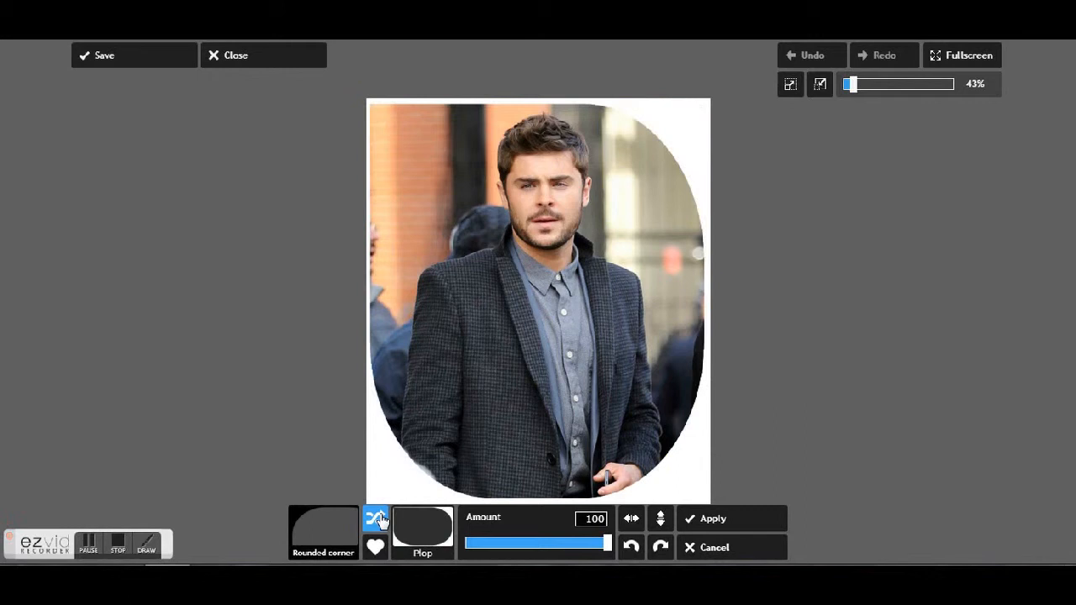
pyautogui.click(713, 547)
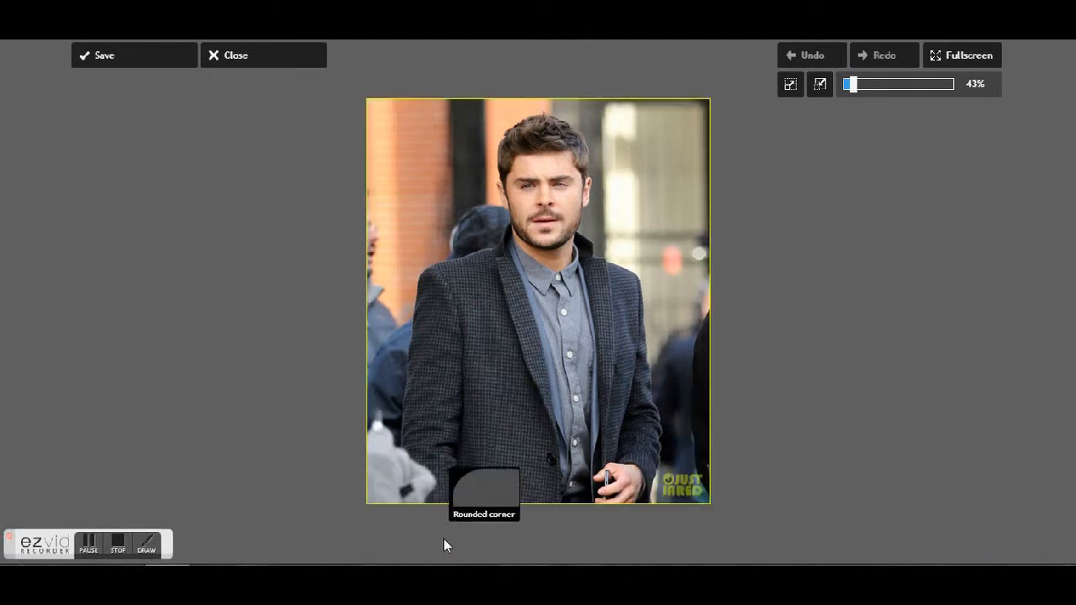
# - Try the Carc border from the Squared collection on the photo, shuffle through random Squared borders, and discard the result
pyautogui.click(719, 478)
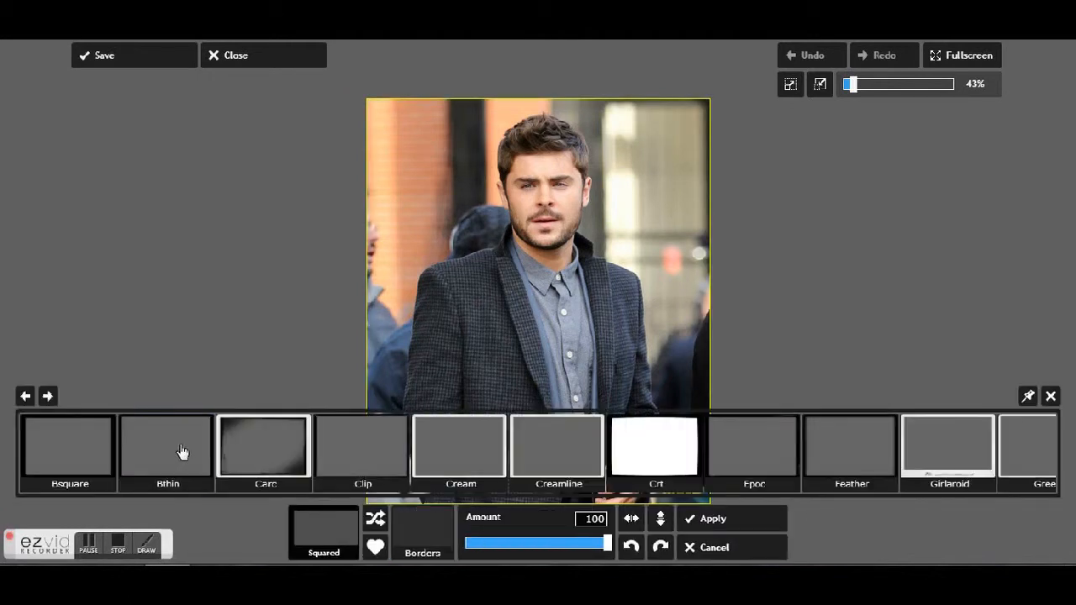
pyautogui.click(235, 446)
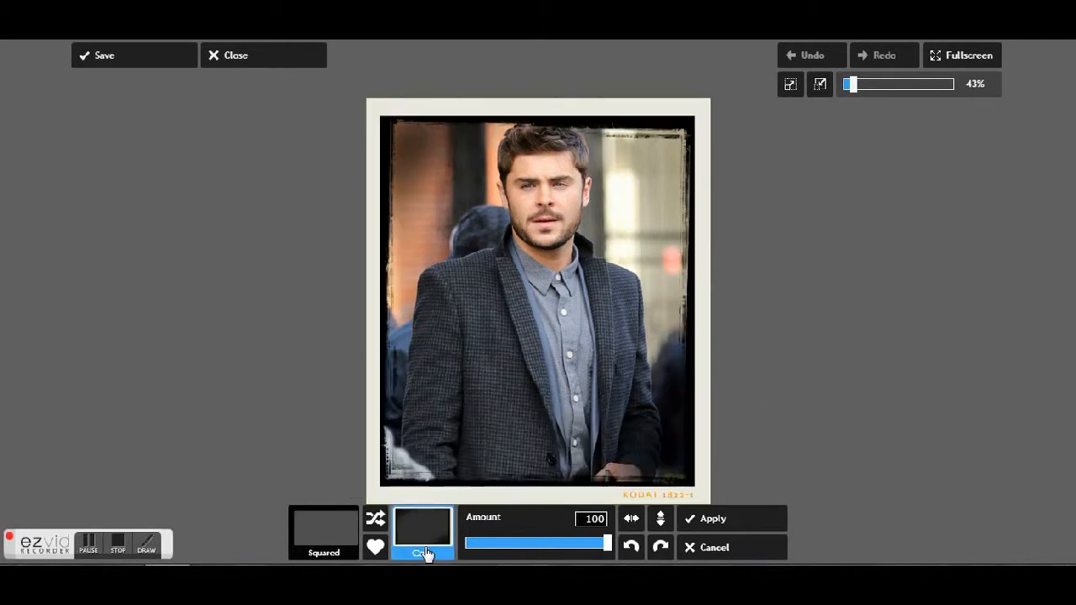
pyautogui.click(376, 519)
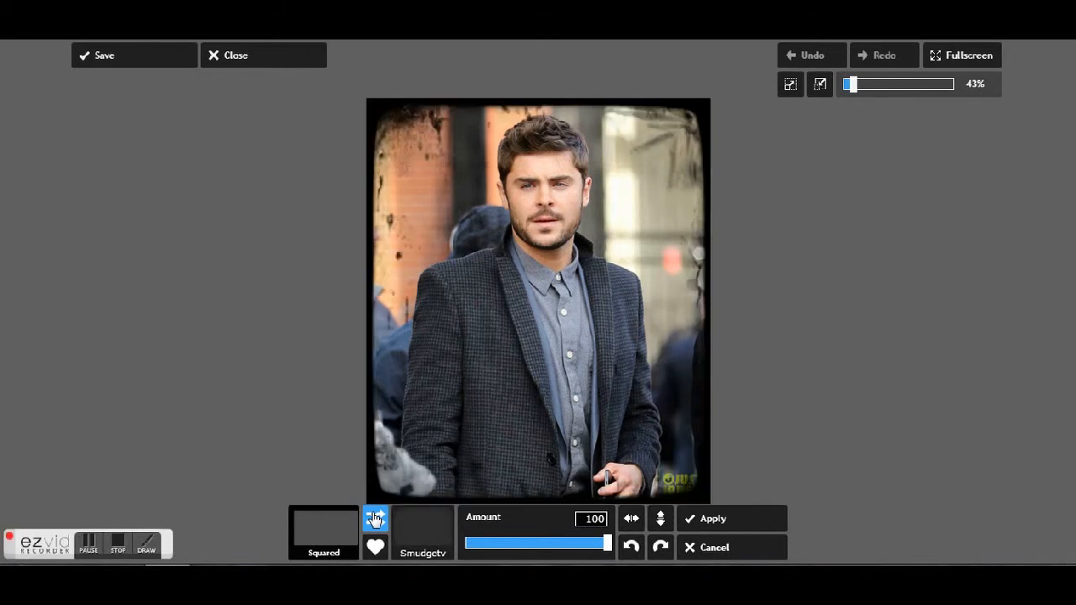
pyautogui.click(376, 519)
pyautogui.click(377, 521)
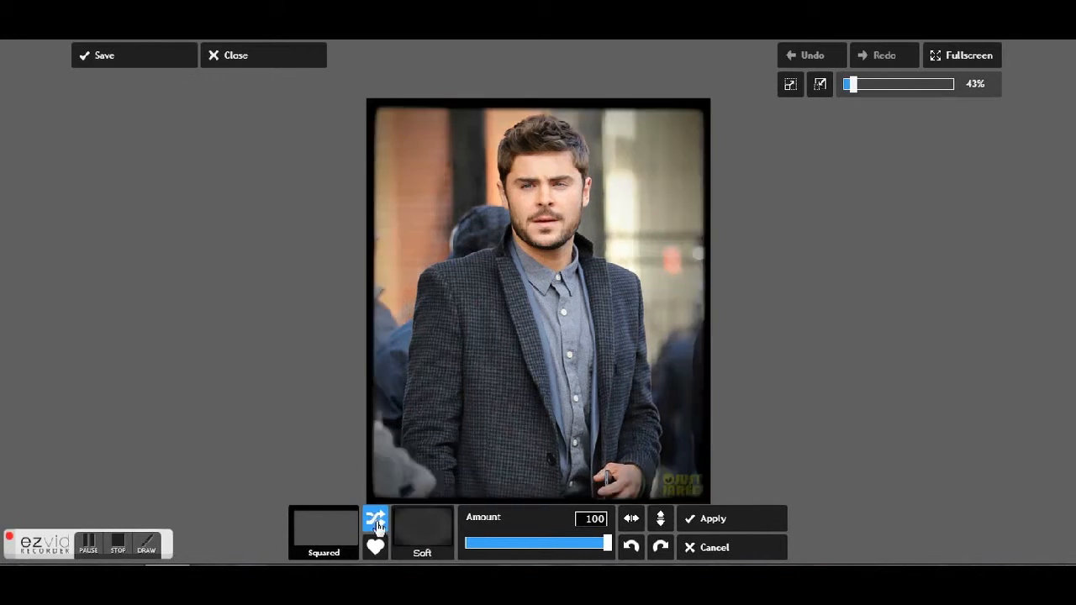
pyautogui.click(726, 548)
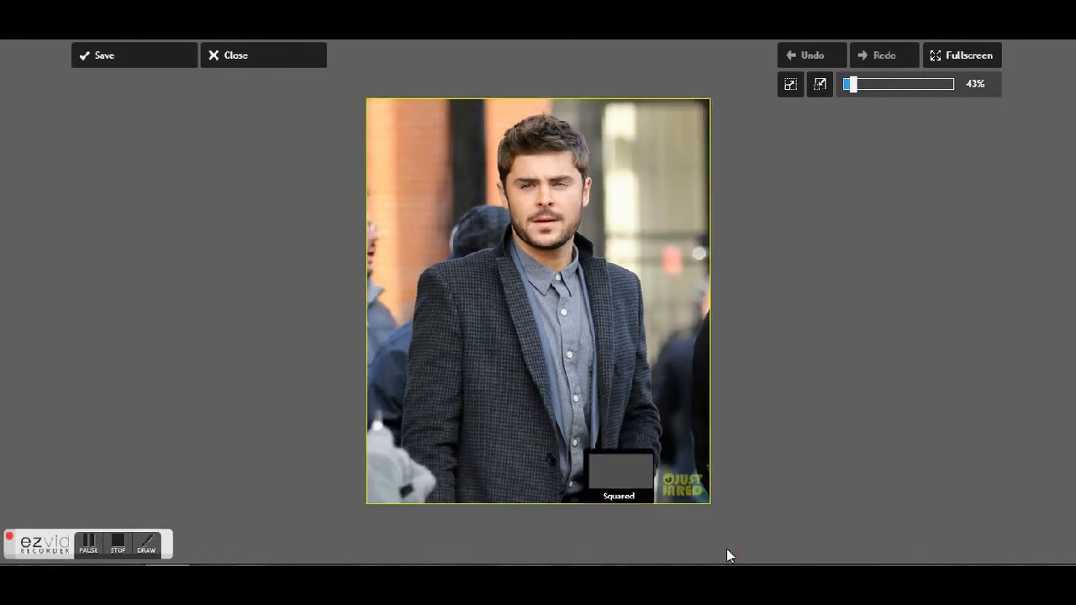
# - Try the Arton border from the White ripped collection on the photo, shuffle through random White ripped borders, and discard the result
pyautogui.click(759, 464)
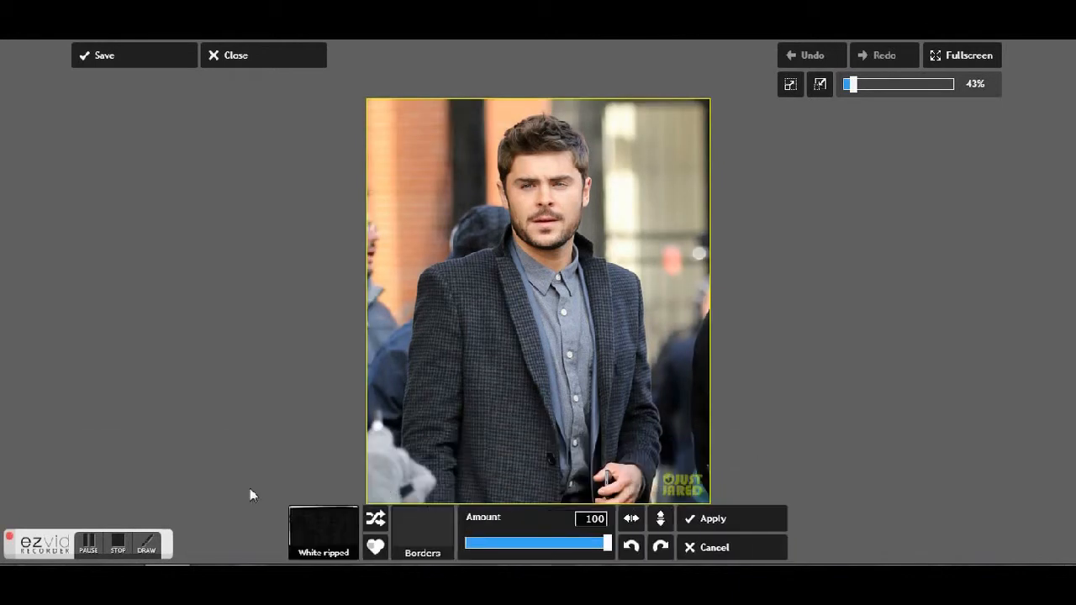
pyautogui.click(74, 440)
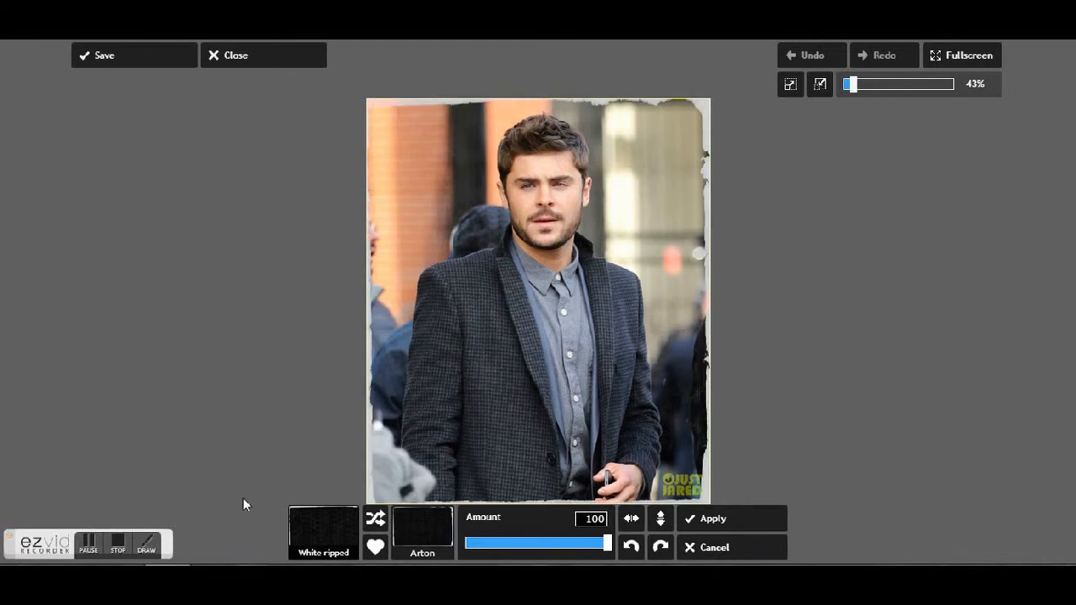
pyautogui.click(376, 522)
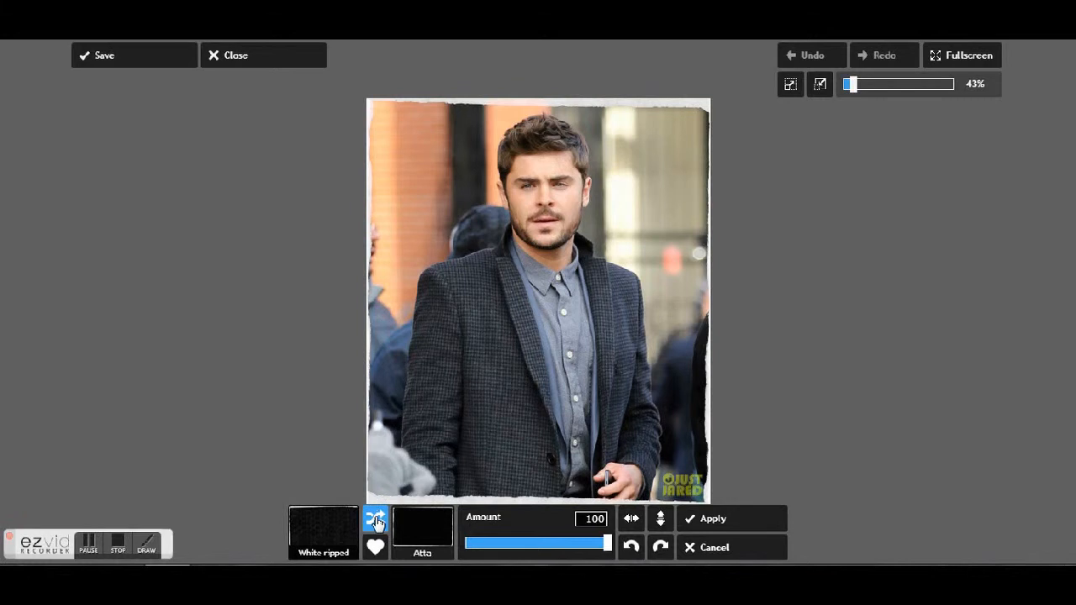
pyautogui.click(376, 522)
pyautogui.click(376, 521)
pyautogui.click(376, 521)
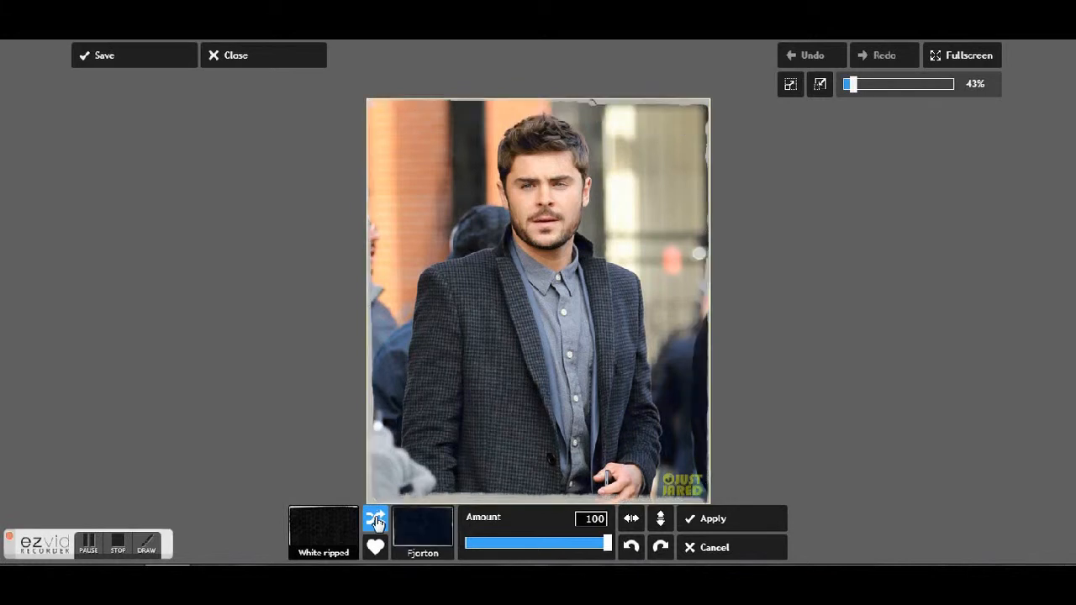
pyautogui.click(376, 521)
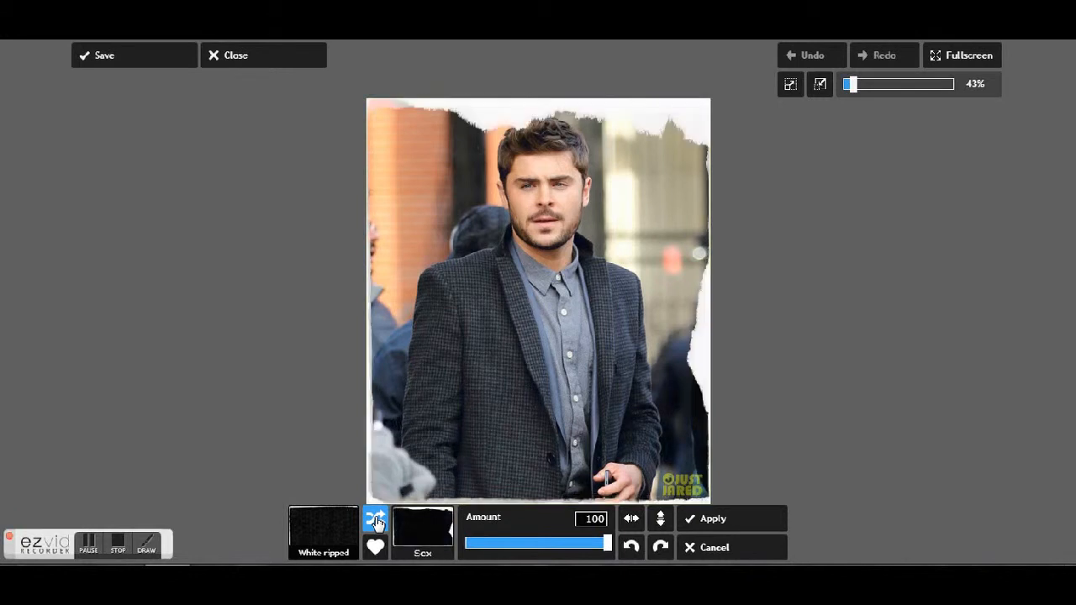
pyautogui.click(726, 549)
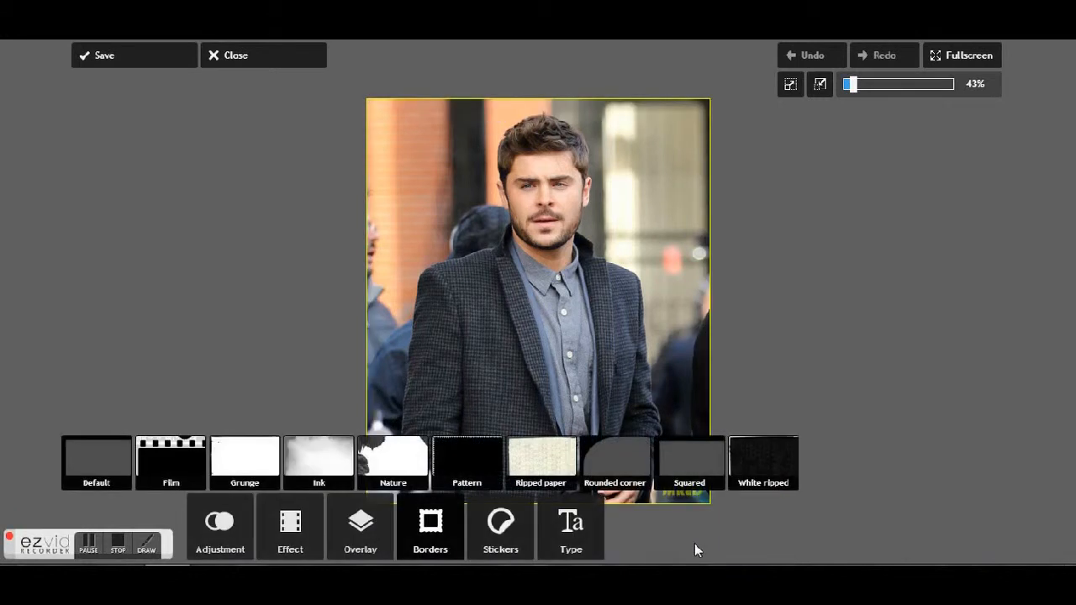
# - Add the green Authoritah sunglasses sticker from the Accessories collection, shrink it to fit over the man's eyes, and apply it
pyautogui.click(514, 545)
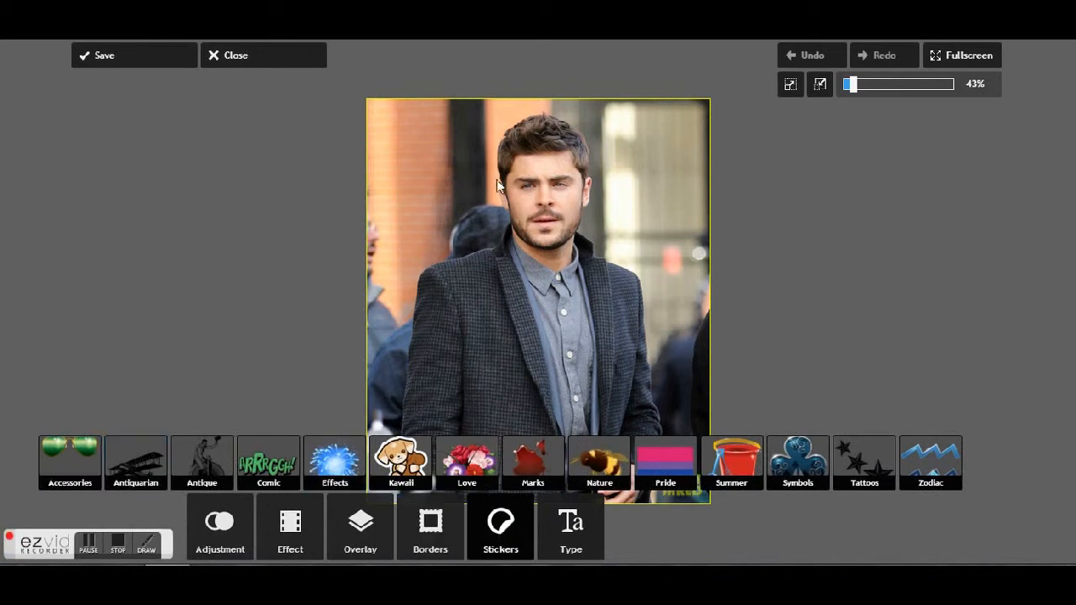
pyautogui.click(57, 444)
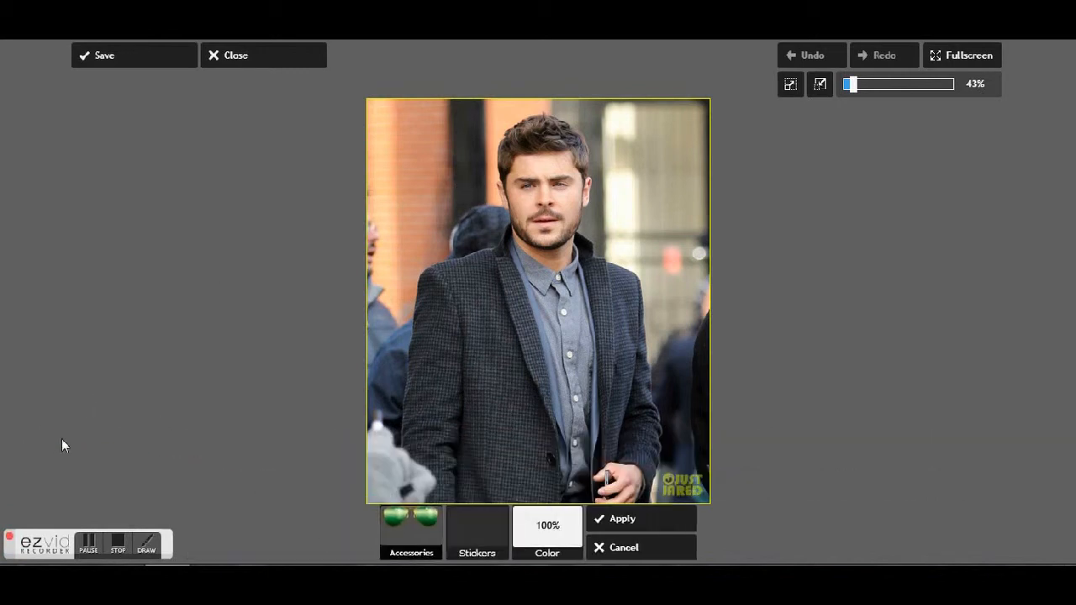
pyautogui.click(411, 310)
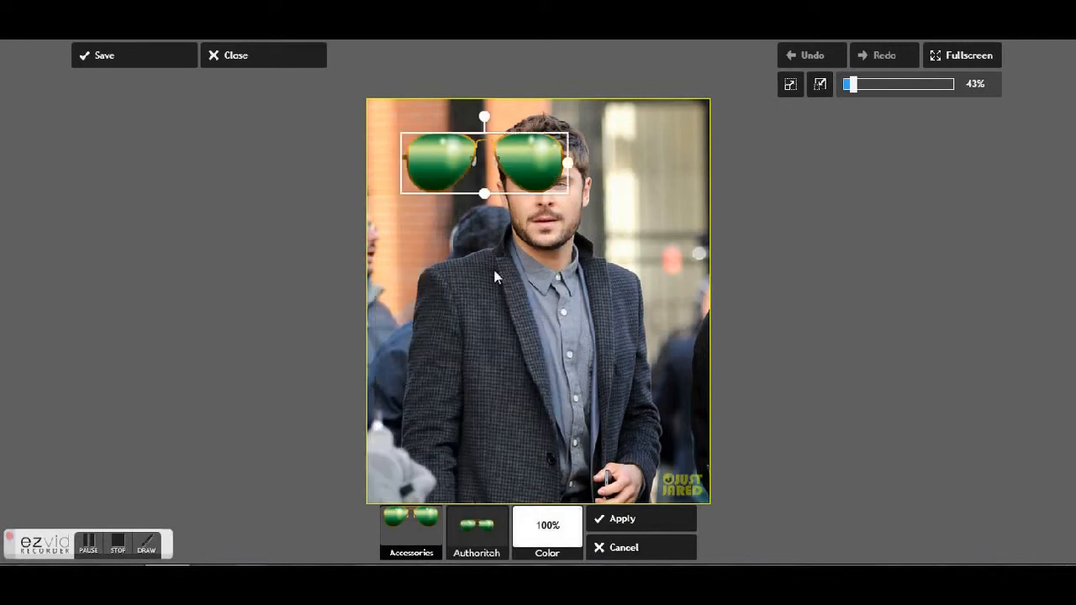
pyautogui.moveTo(563, 167); pyautogui.dragTo(564, 195)
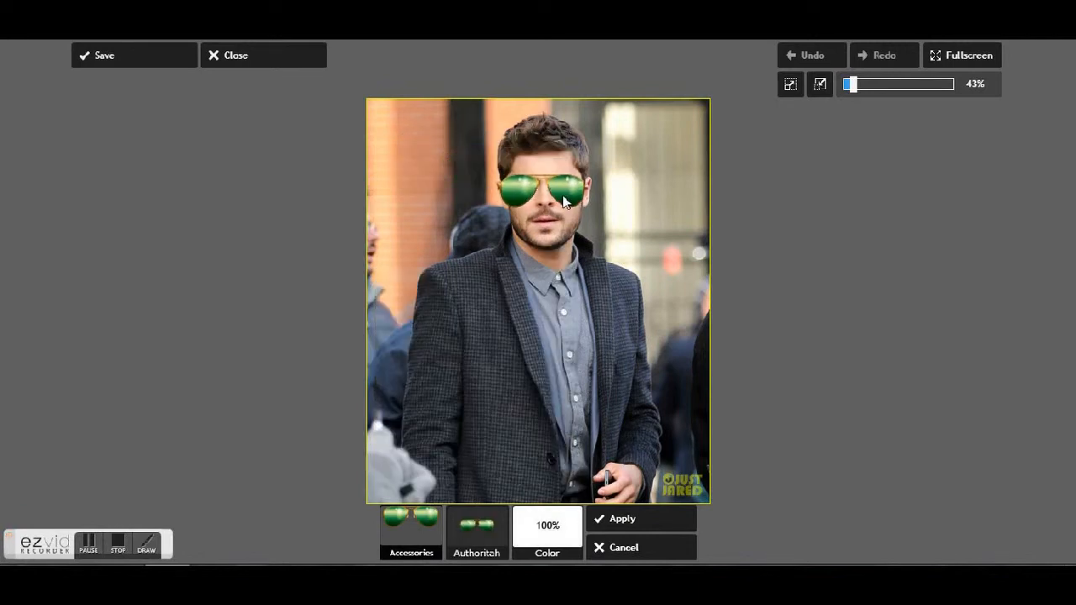
pyautogui.click(564, 195)
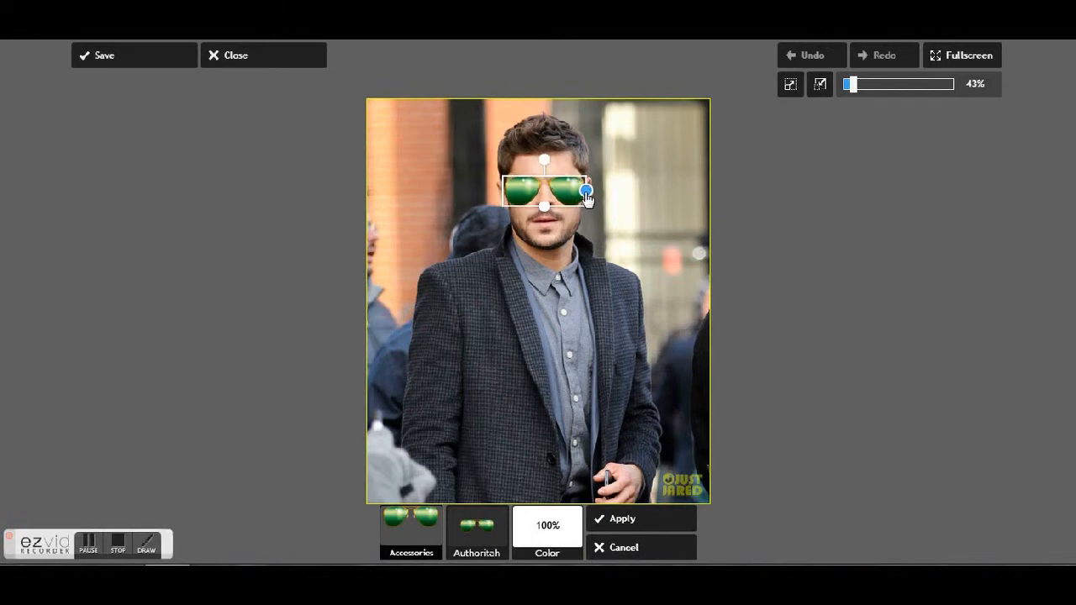
pyautogui.click(742, 177)
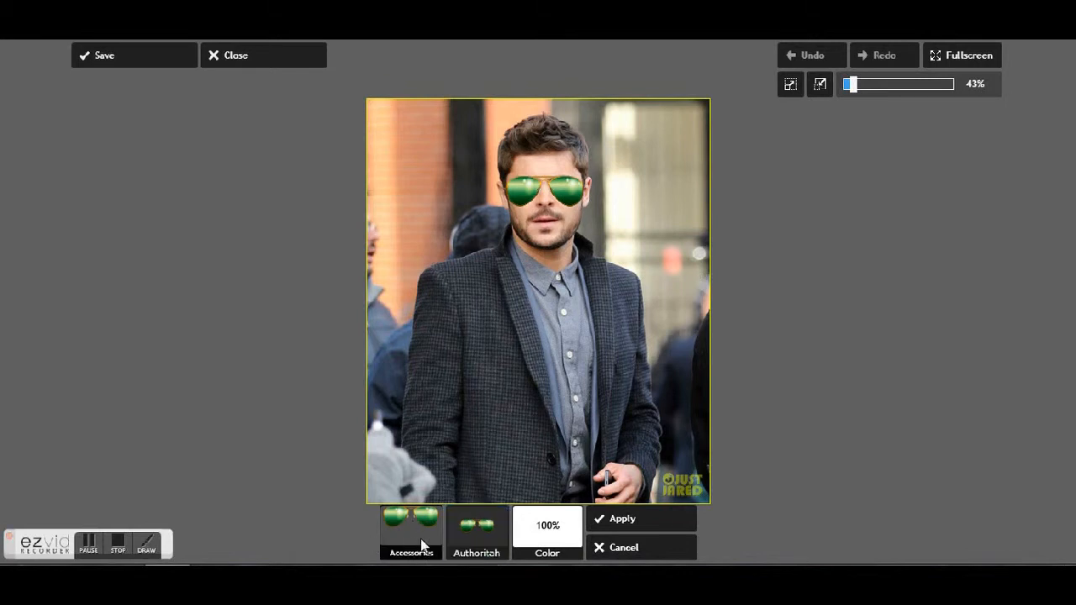
pyautogui.click(646, 523)
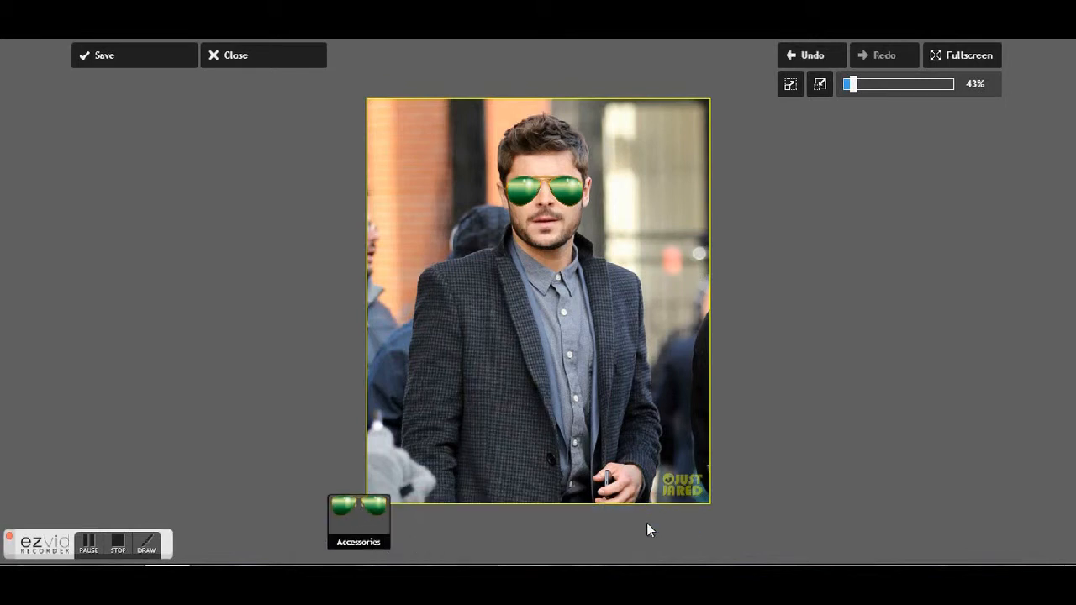
# - Add the Tiara sticker from the Accessories collection, scale it to the top of the man's hair, and apply it
pyautogui.click(63, 463)
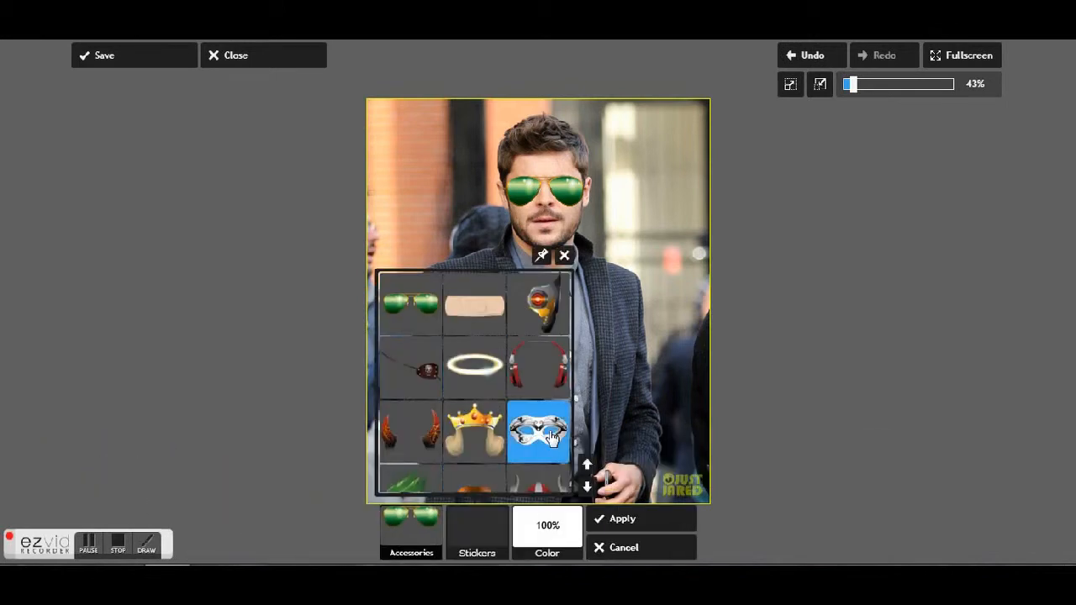
pyautogui.click(587, 486)
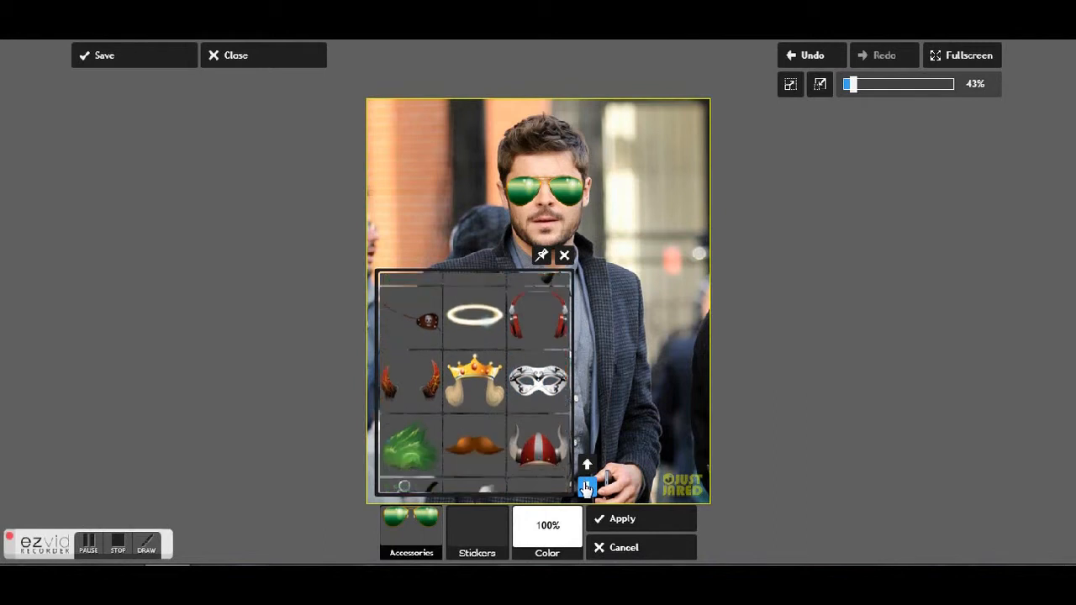
pyautogui.click(405, 469)
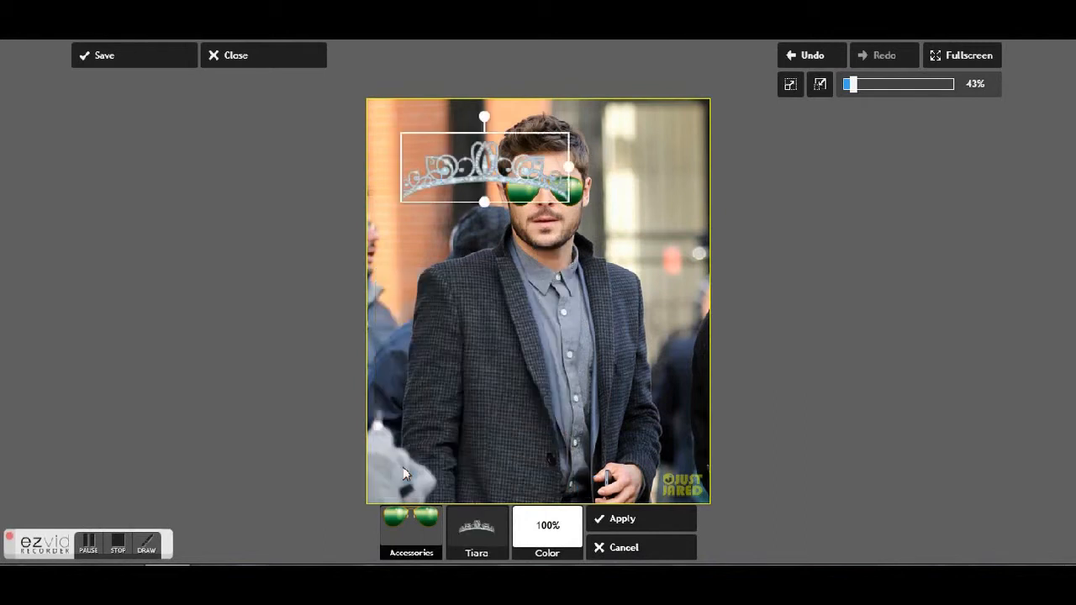
pyautogui.moveTo(569, 168); pyautogui.dragTo(525, 160)
pyautogui.moveTo(548, 129); pyautogui.dragTo(547, 133)
pyautogui.click(830, 206)
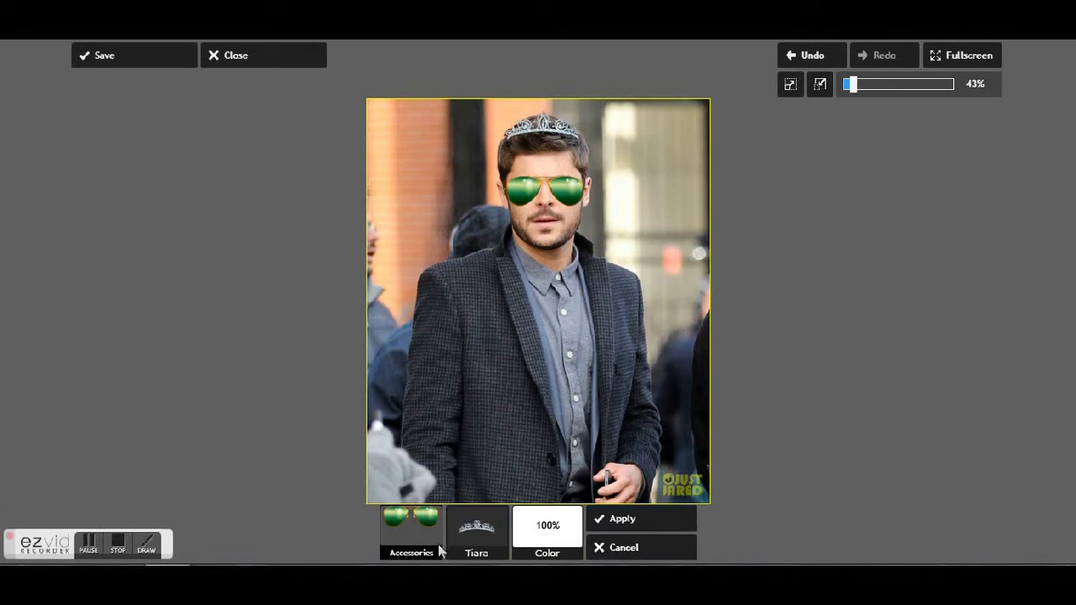
pyautogui.click(648, 528)
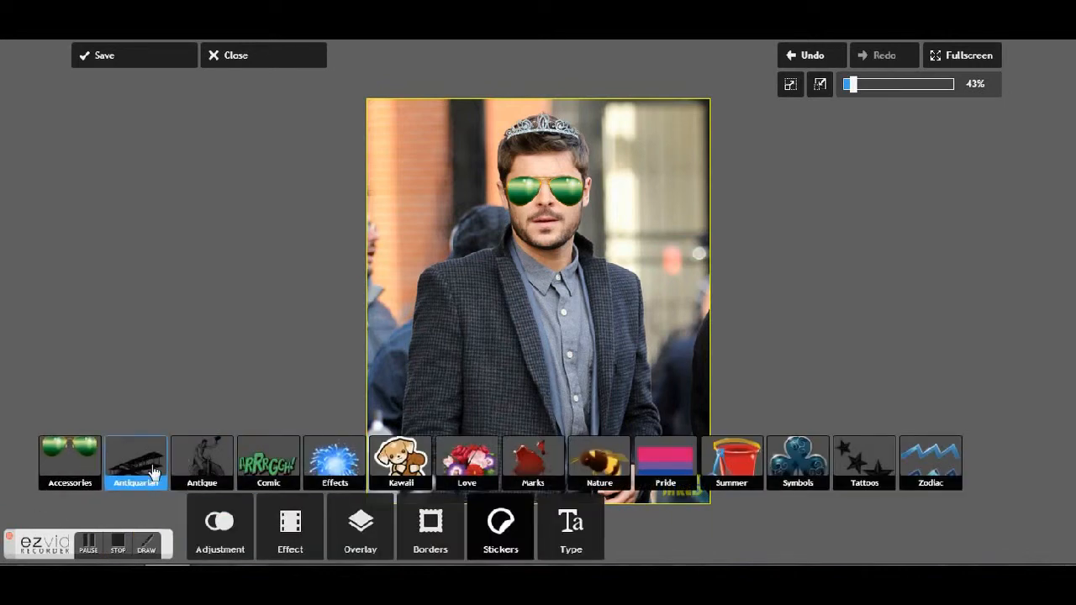
# - Add the Teacup sticker from the Antiquarian collection, shrink it beside the man's hand at the photo's lower edge, and apply it
pyautogui.click(134, 469)
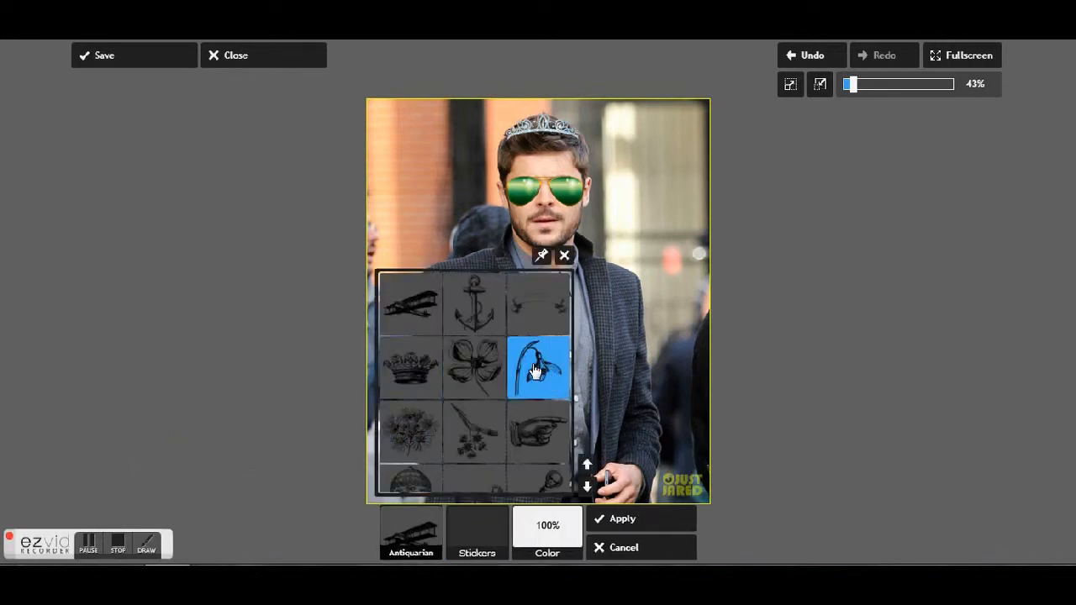
pyautogui.click(587, 486)
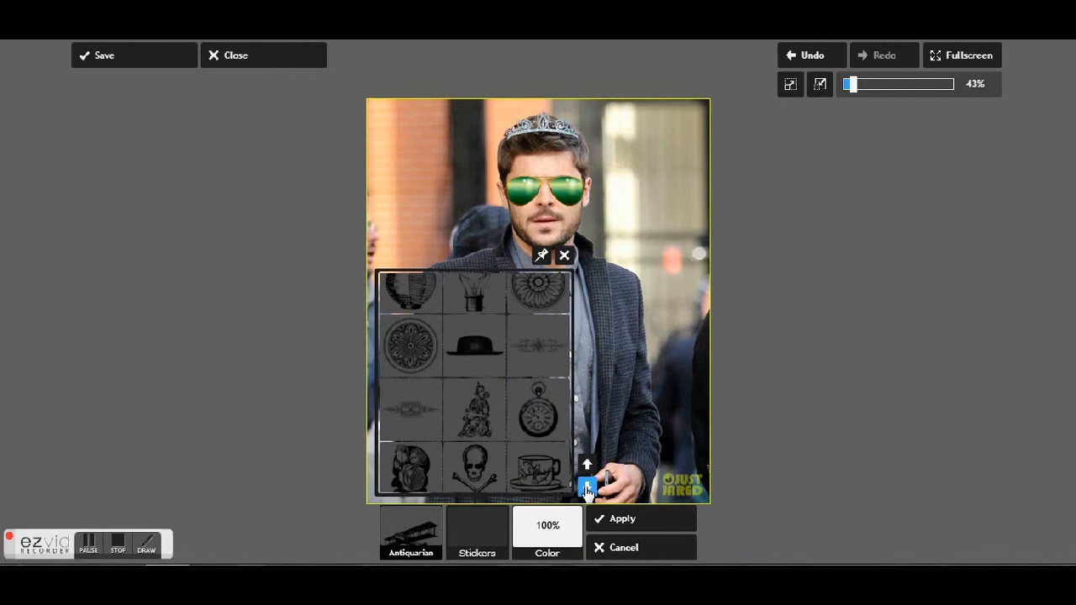
pyautogui.click(540, 469)
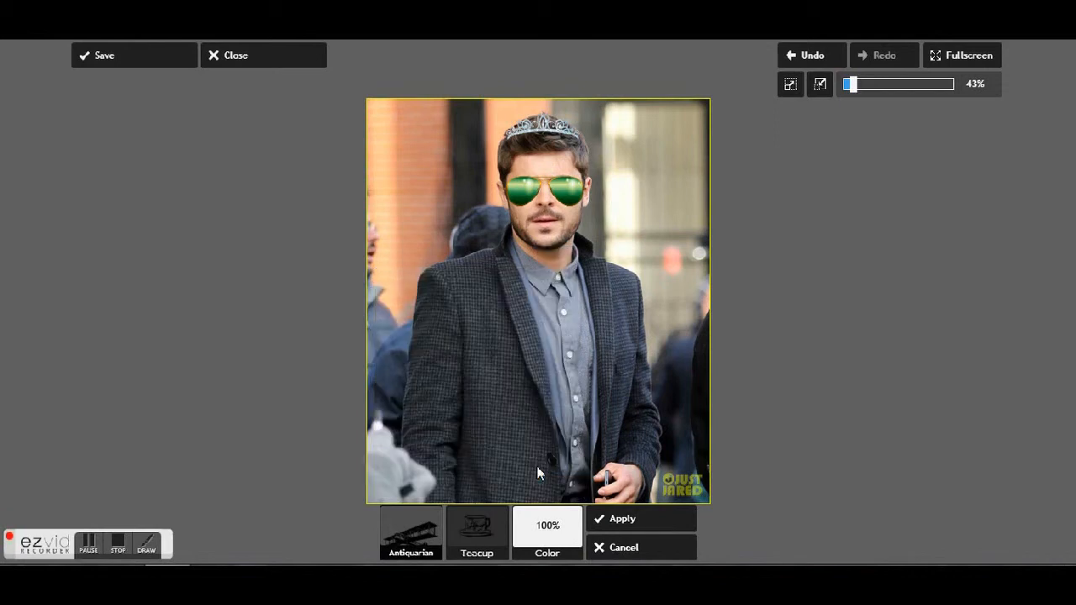
pyautogui.moveTo(484, 227); pyautogui.dragTo(543, 462)
pyautogui.moveTo(633, 417); pyautogui.dragTo(556, 478)
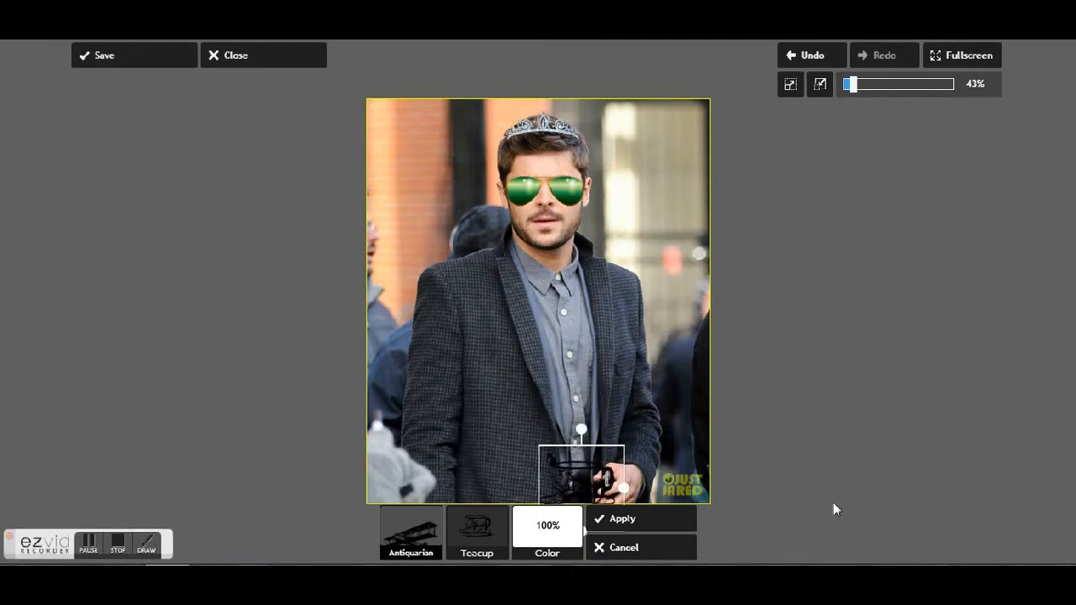
pyautogui.click(676, 519)
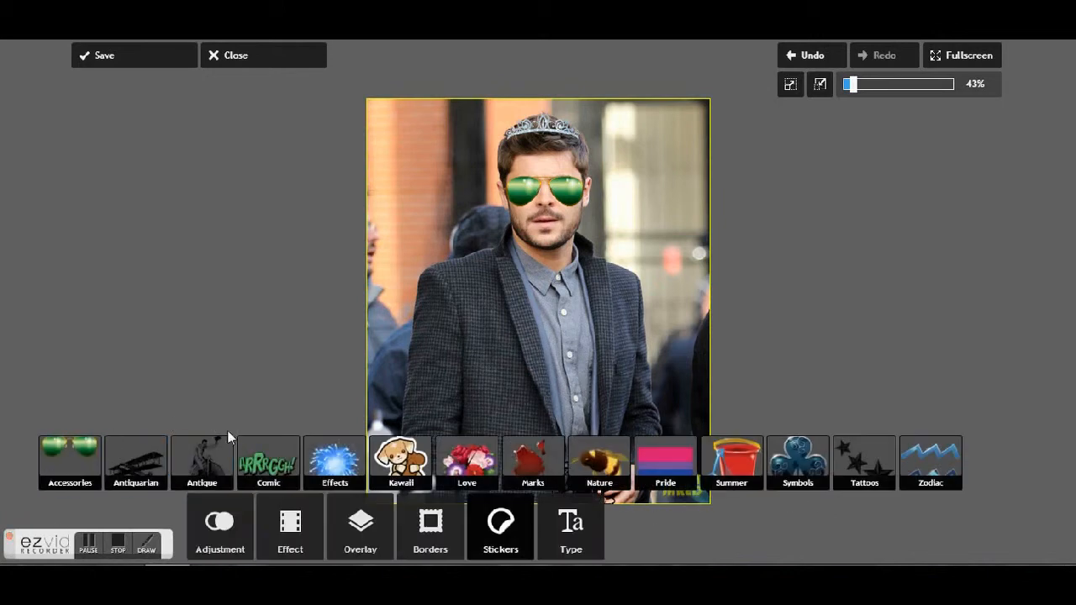
# - Try the Seahorse sticker from the Antique collection on the photo and discard the result
pyautogui.click(210, 467)
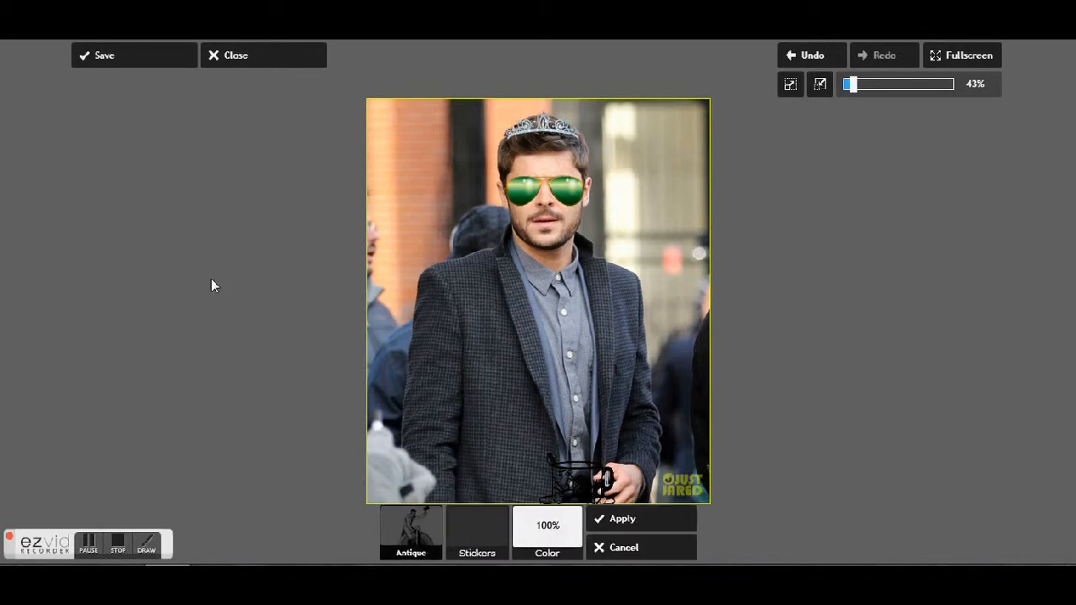
pyautogui.click(587, 490)
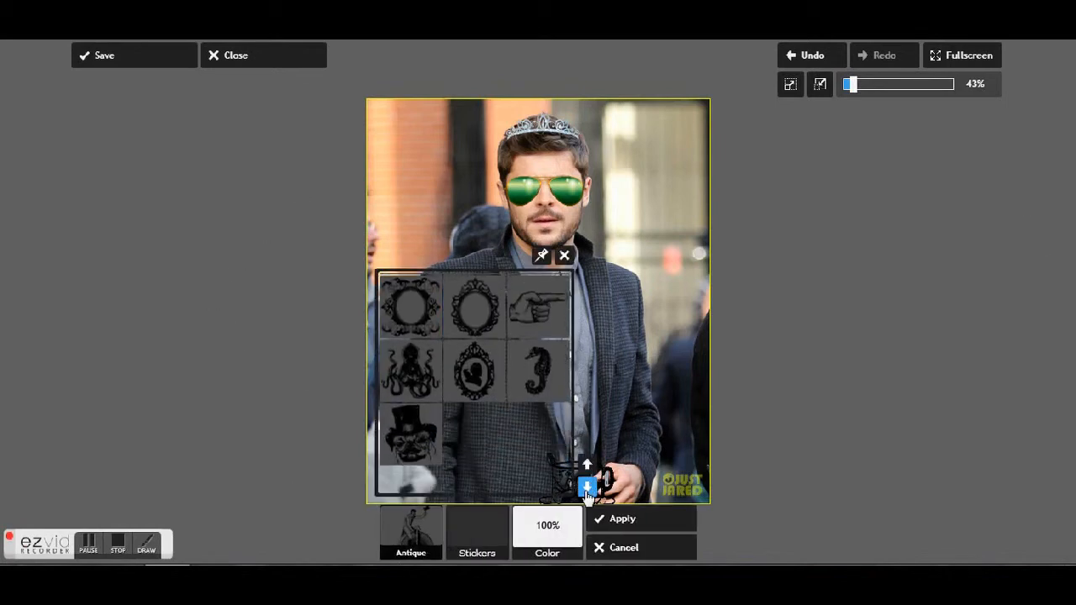
pyautogui.click(587, 465)
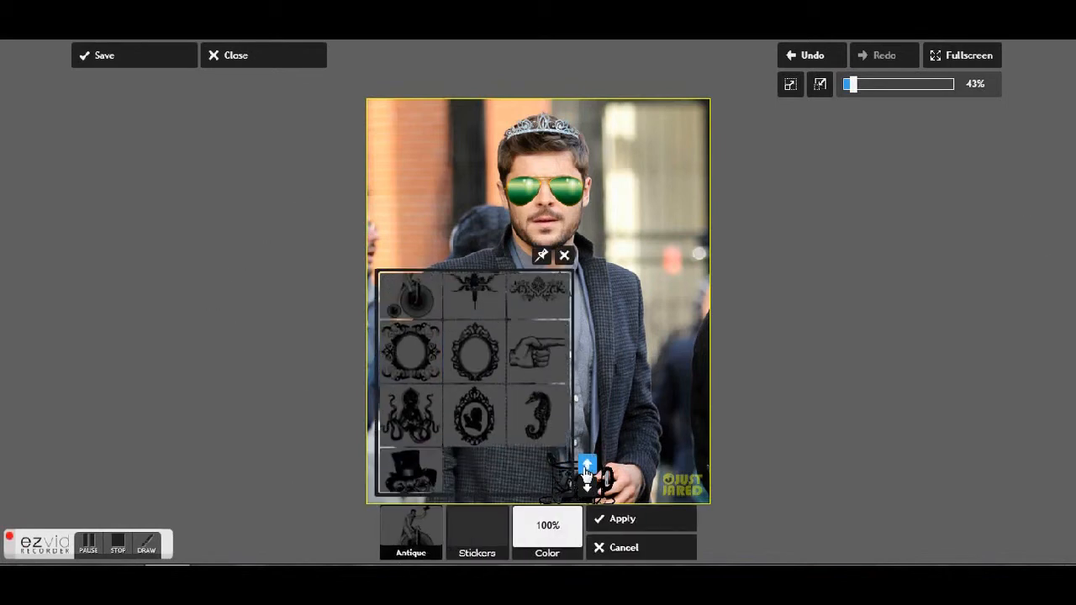
pyautogui.click(537, 408)
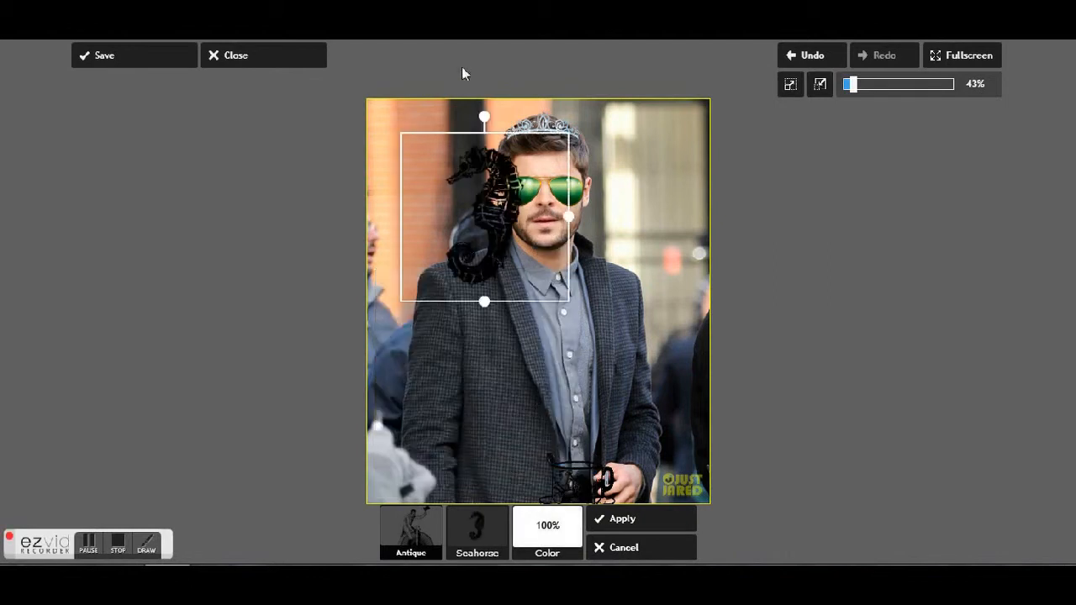
pyautogui.rightClick(489, 202)
pyautogui.click(449, 135)
pyautogui.moveTo(500, 287); pyautogui.dragTo(546, 381)
pyautogui.click(644, 548)
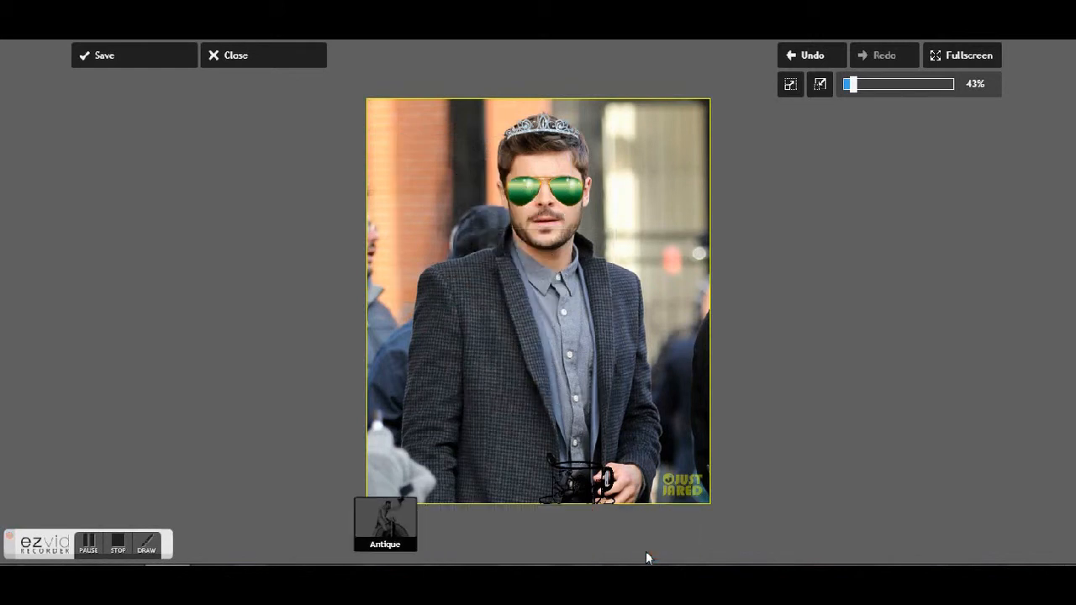
# - Add the Bang sticker from the Comic collection, tilt it counterclockwise, shrink it into the photo's upper-left area, and apply it
pyautogui.click(266, 461)
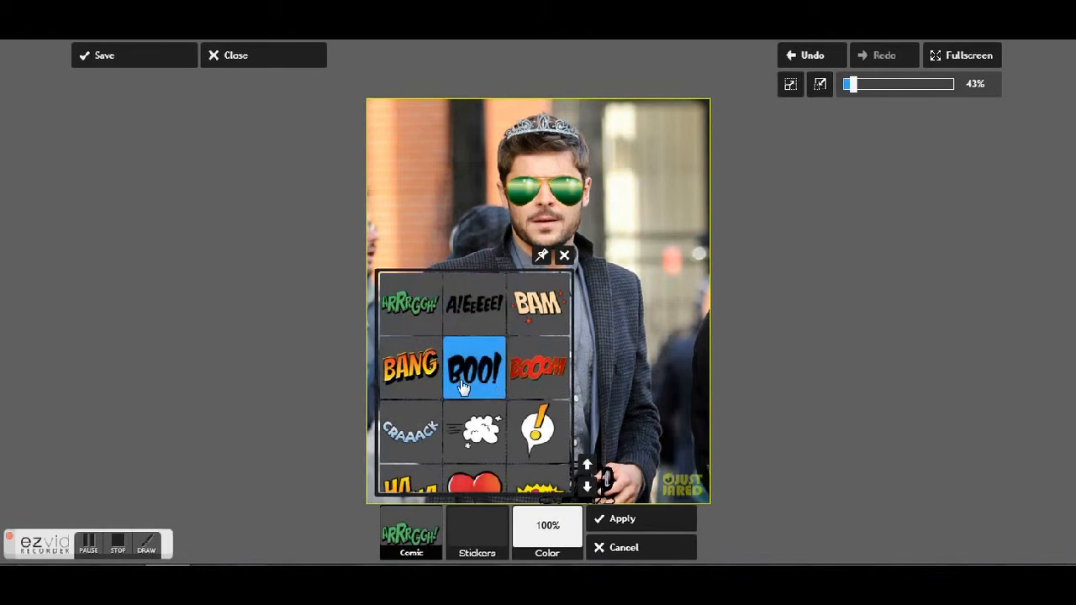
pyautogui.click(410, 367)
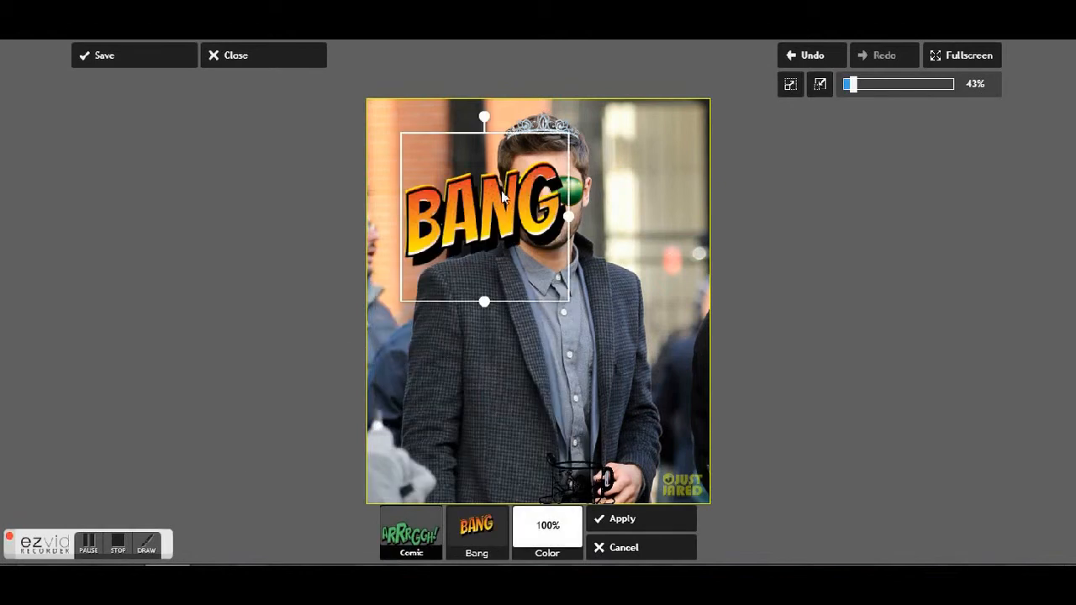
pyautogui.moveTo(485, 113); pyautogui.dragTo(450, 124)
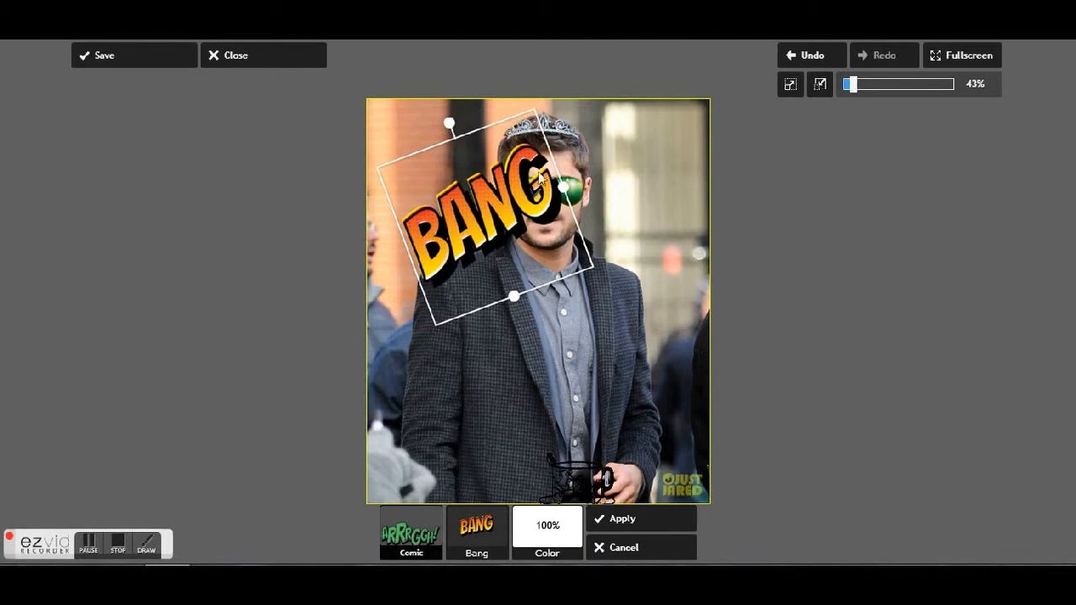
pyautogui.moveTo(566, 189); pyautogui.dragTo(410, 177)
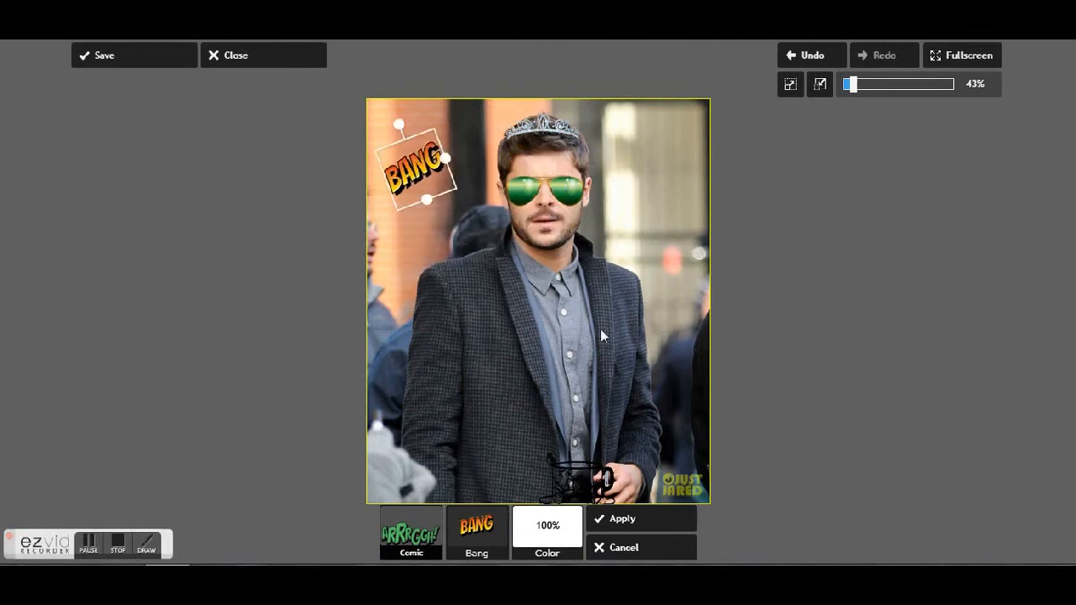
pyautogui.click(655, 521)
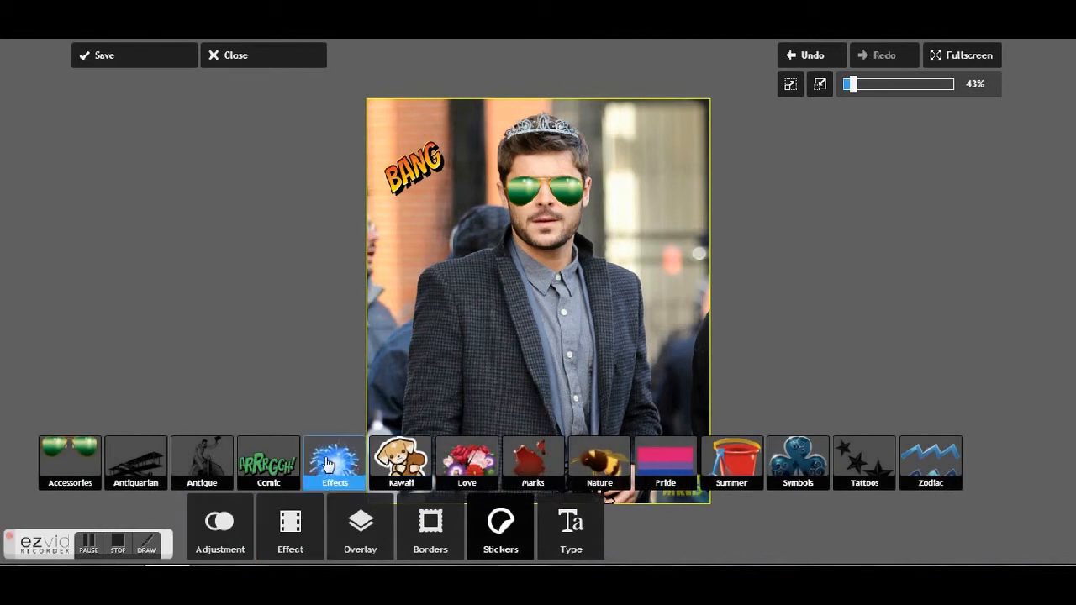
# - Add the red firework sticker from the Effects collection, shrink it into the photo's upper-right corner, and apply it
pyautogui.click(327, 471)
pyautogui.click(480, 522)
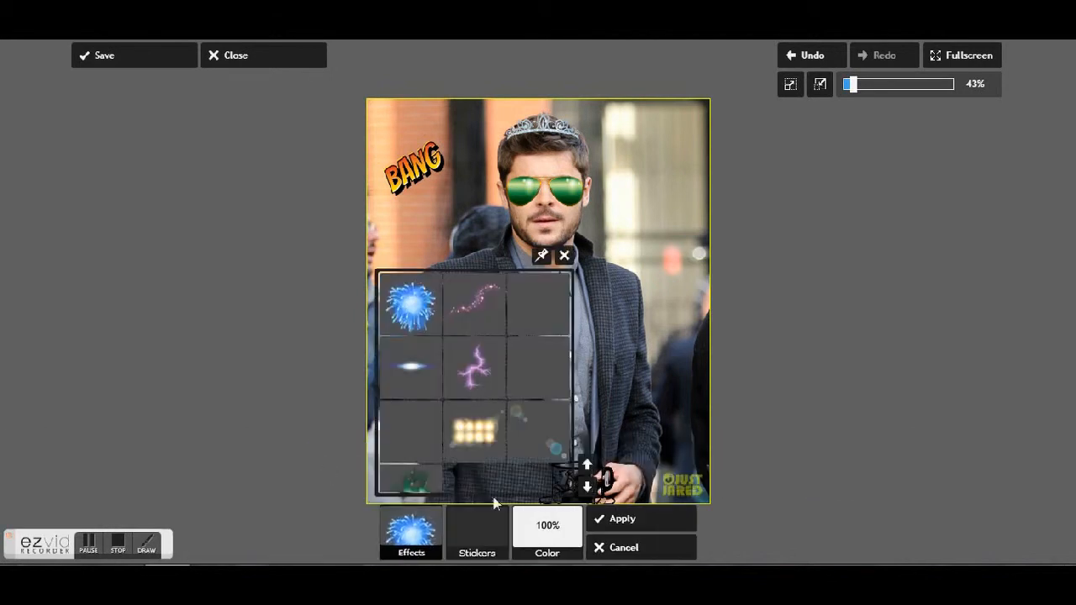
pyautogui.click(538, 367)
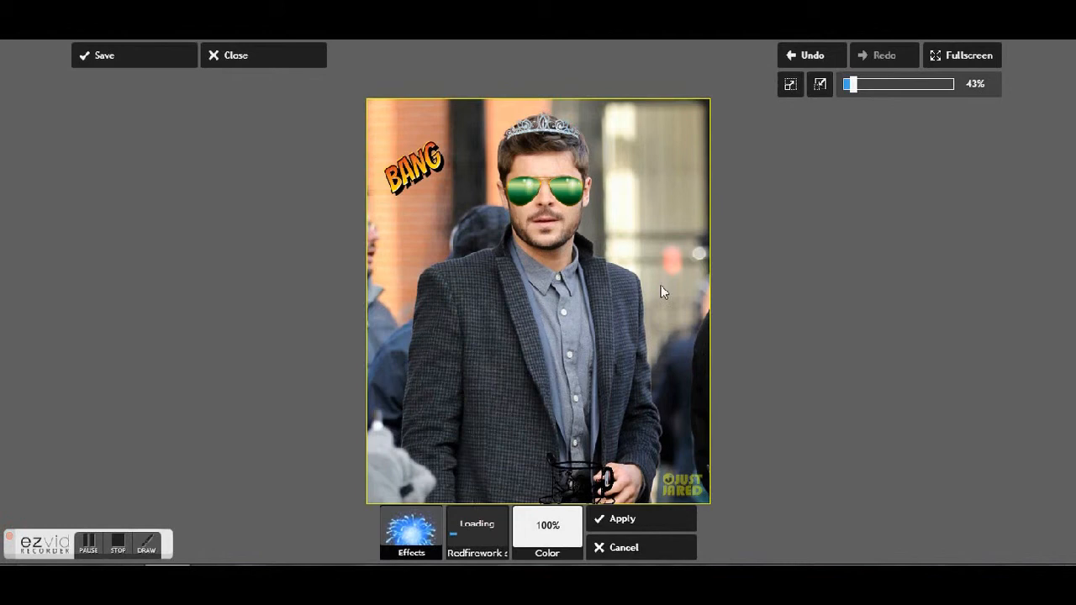
pyautogui.moveTo(485, 118); pyautogui.dragTo(509, 118)
pyautogui.moveTo(565, 239); pyautogui.dragTo(667, 139)
pyautogui.click(635, 528)
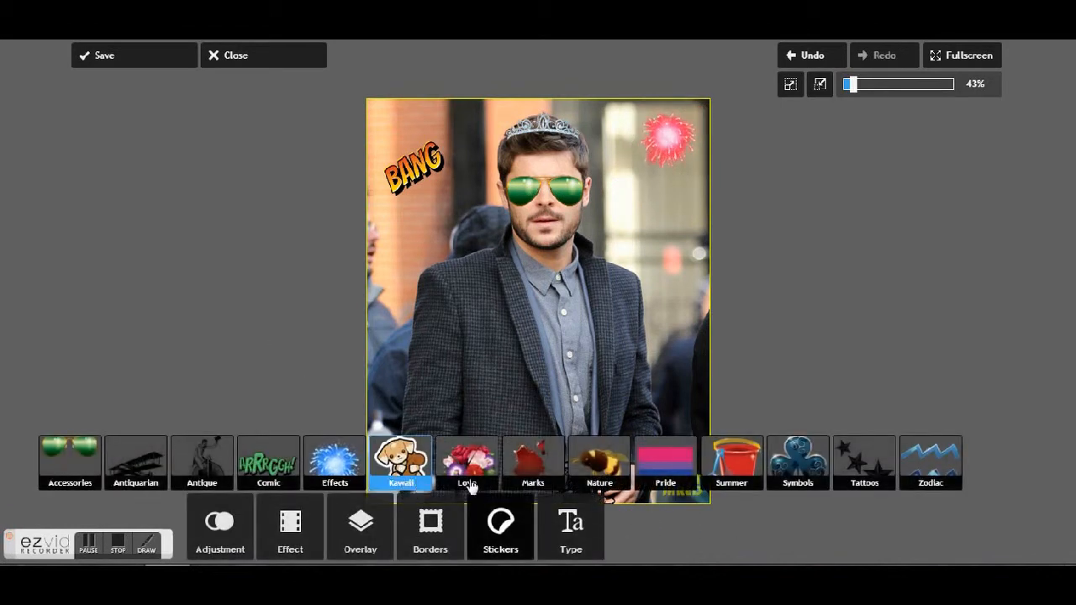
# - Look through the Kawaii, Love and Marks sticker collections without adding any sticker to the photo
pyautogui.click(405, 472)
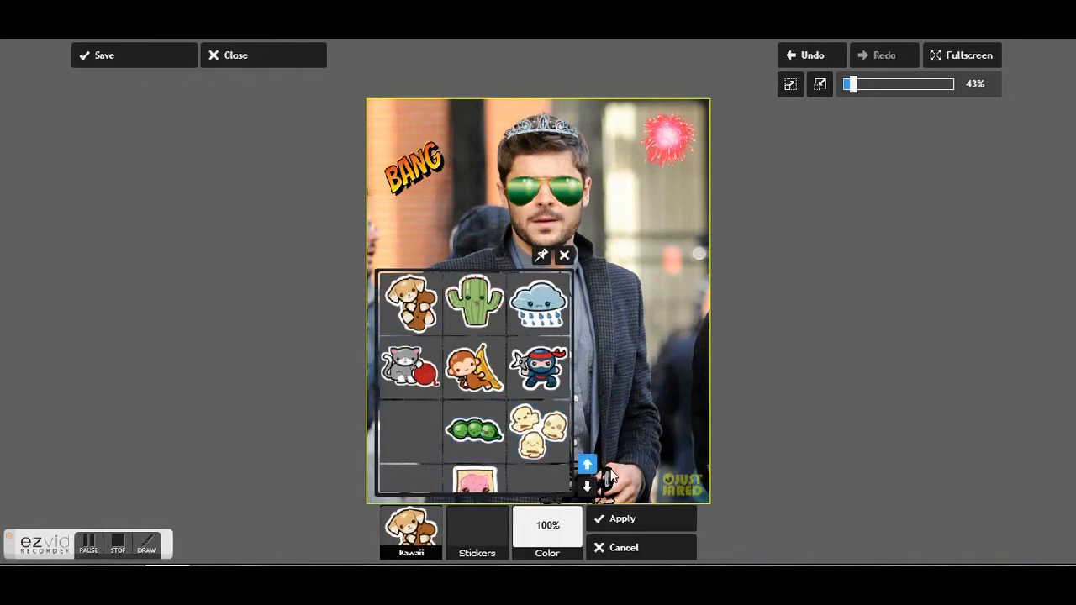
pyautogui.click(633, 549)
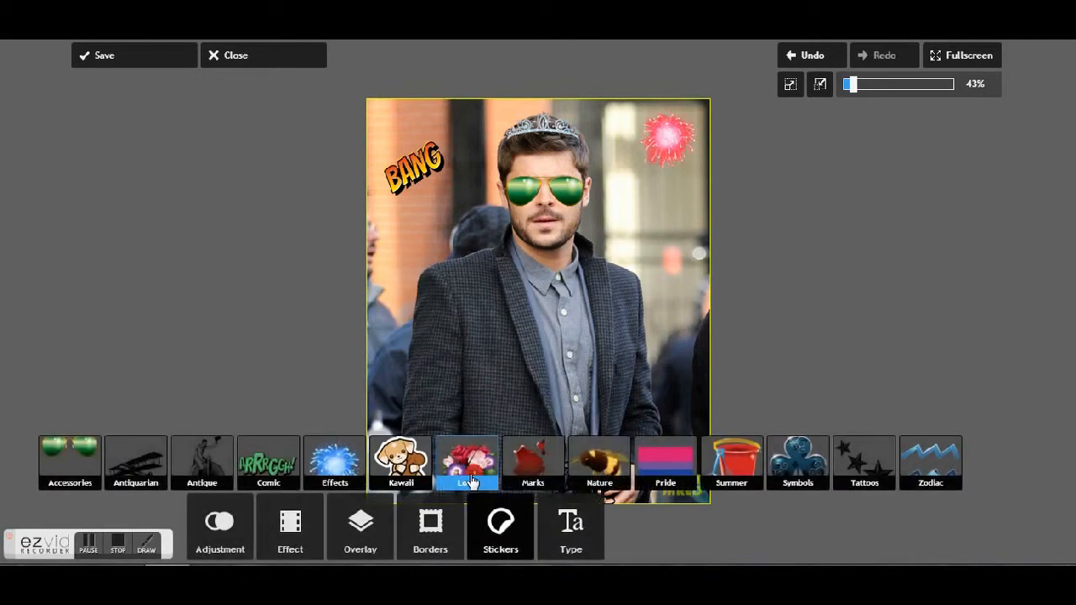
pyautogui.click(462, 456)
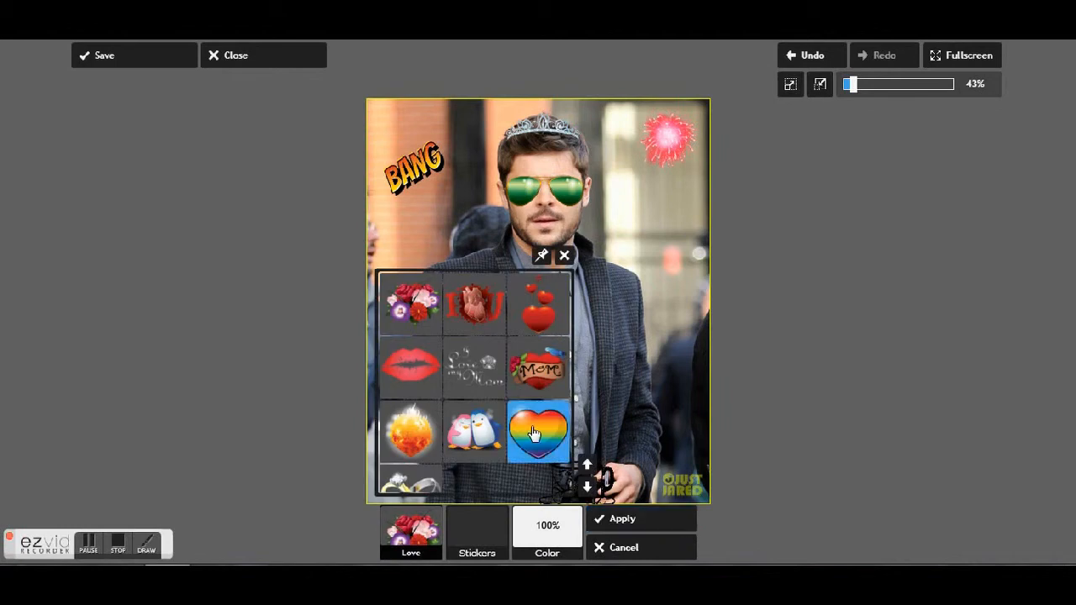
pyautogui.click(648, 549)
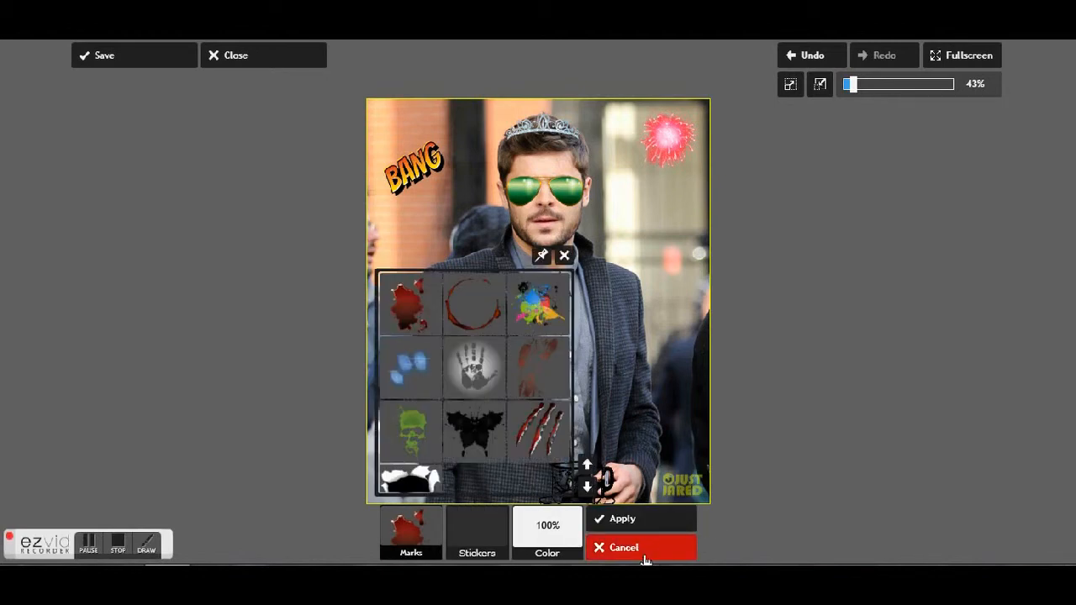
pyautogui.click(645, 556)
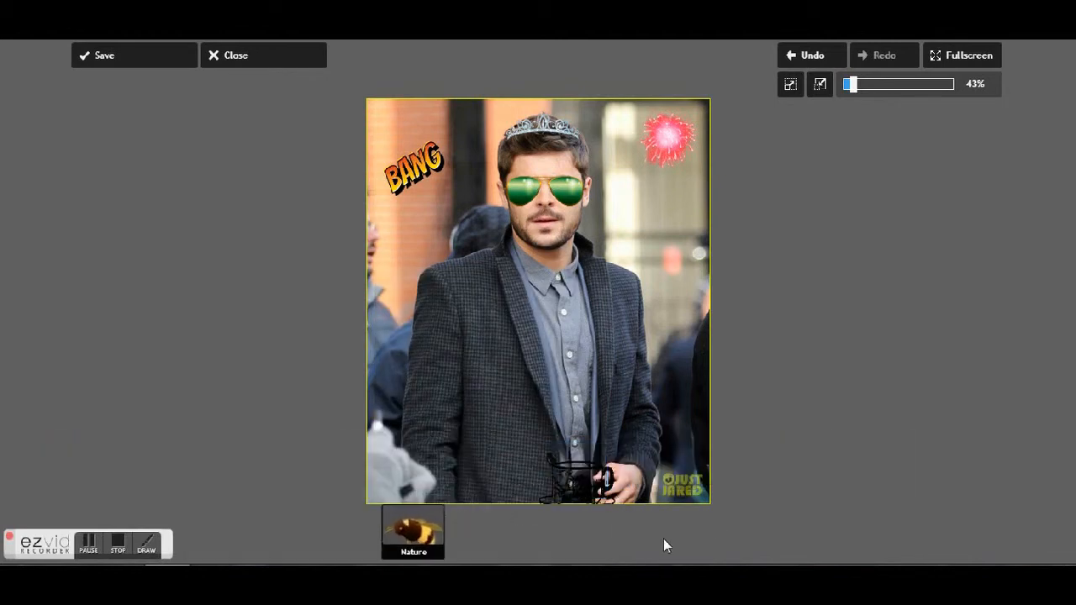
# - Add the Sunflower sticker from the Nature collection, tilt it counterclockwise, shrink it onto the chest of the man's jacket, and apply it
pyautogui.click(536, 433)
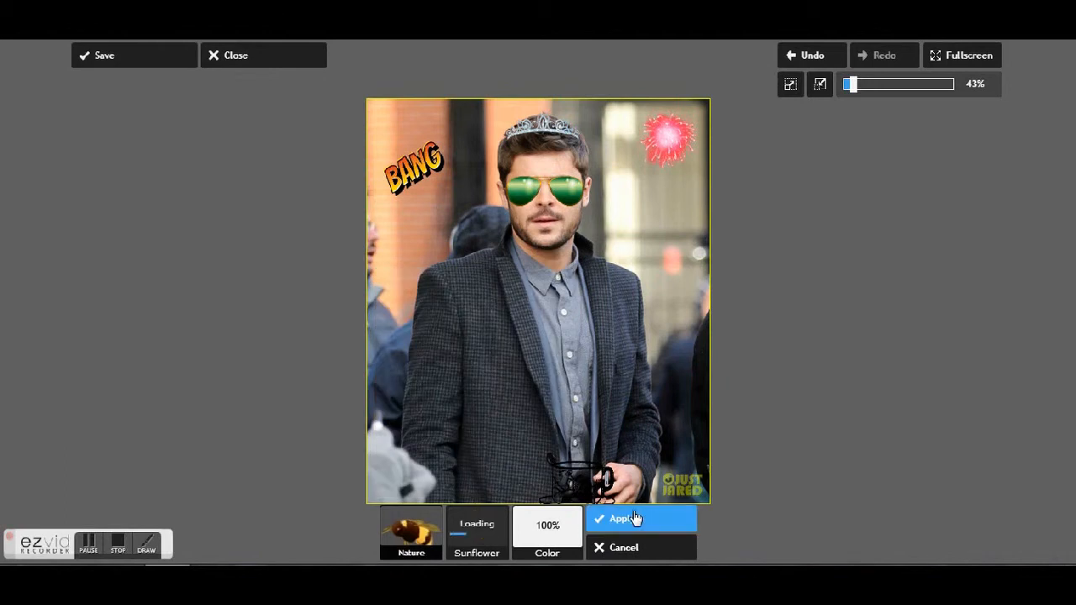
pyautogui.moveTo(477, 210); pyautogui.dragTo(460, 378)
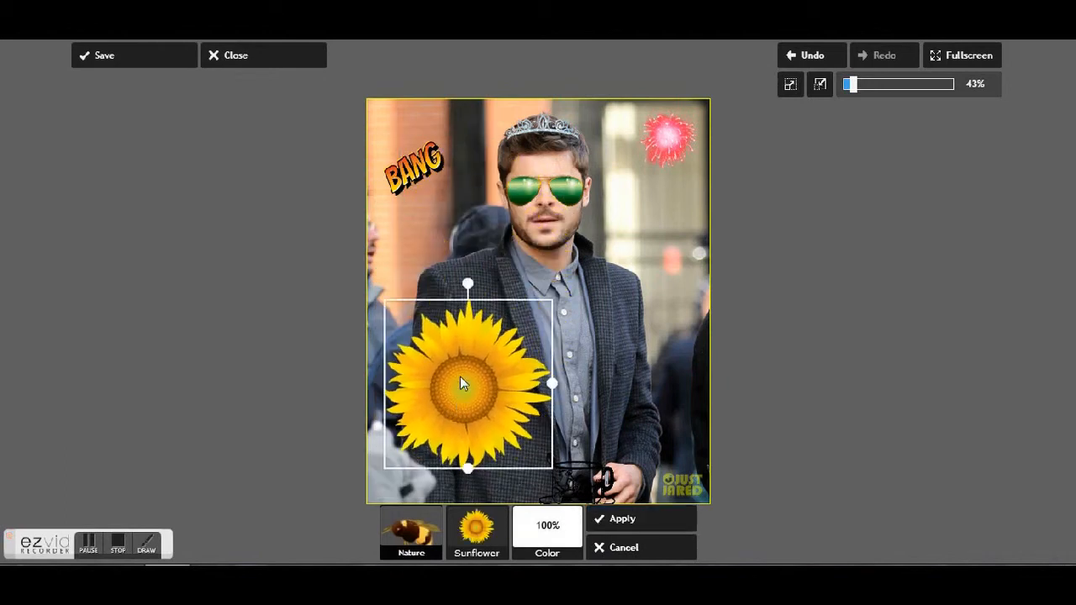
pyautogui.moveTo(468, 286); pyautogui.dragTo(444, 287)
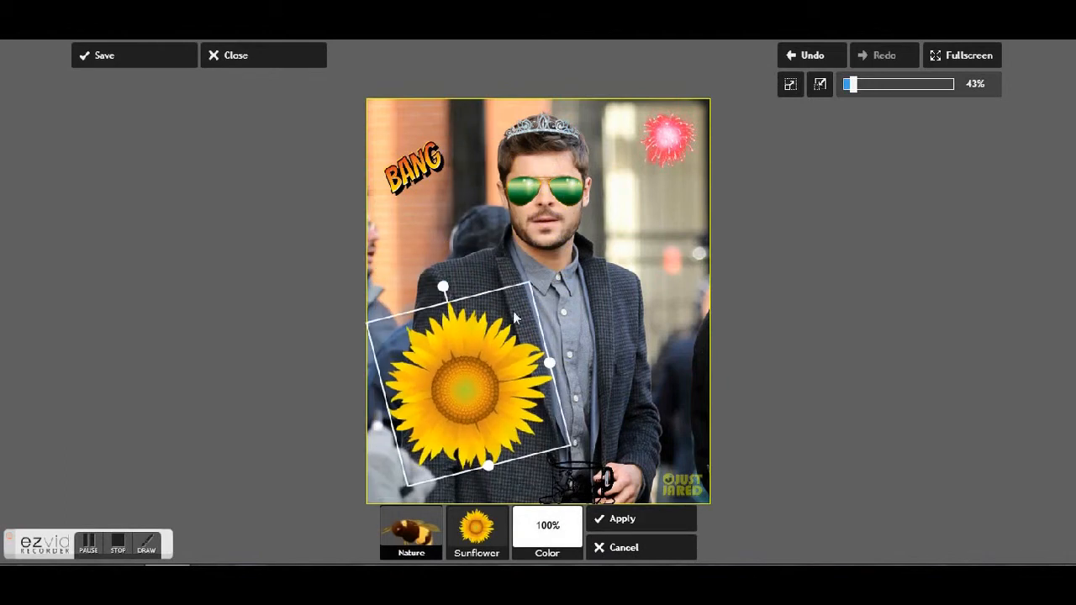
pyautogui.moveTo(549, 365); pyautogui.dragTo(487, 333)
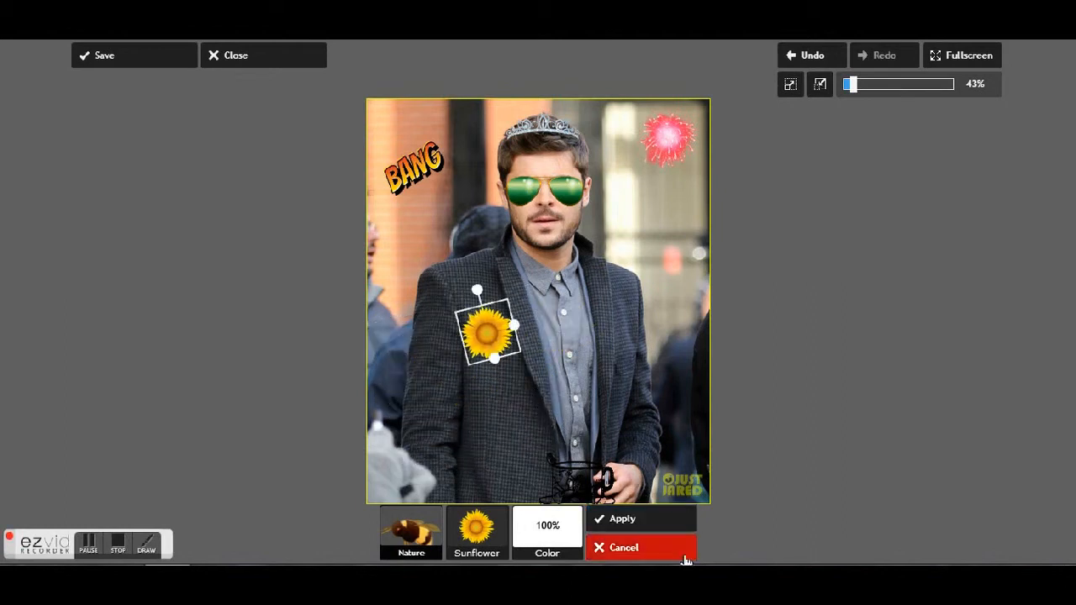
pyautogui.click(646, 520)
# - Add the rainbow Heart sticker from the Pride collection, tilt it slightly clockwise, shrink it, place it below the red firework, and apply it
pyautogui.click(655, 460)
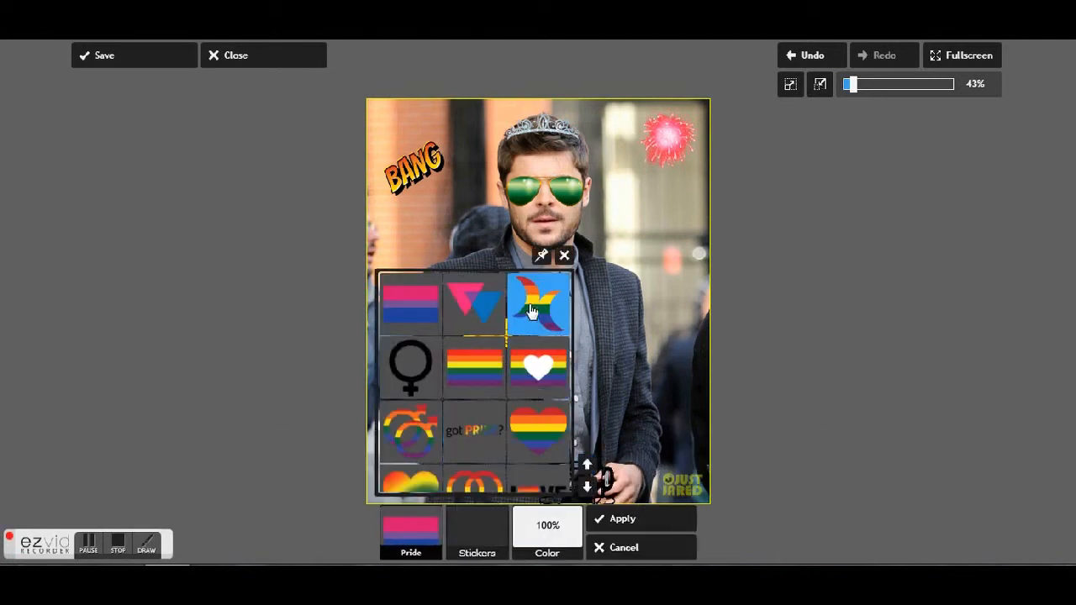
pyautogui.click(520, 447)
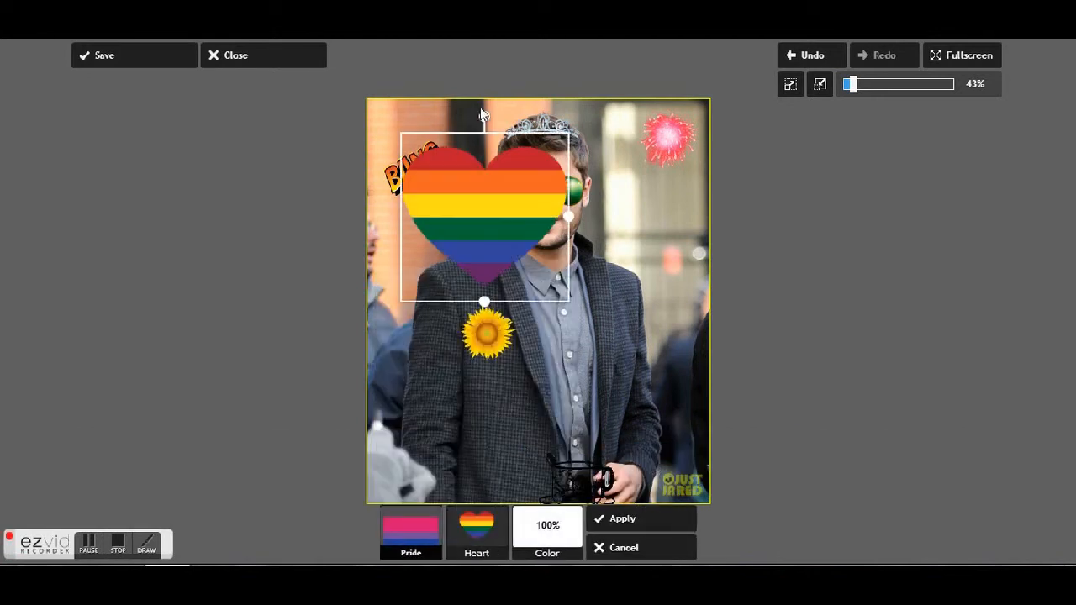
pyautogui.moveTo(482, 113); pyautogui.dragTo(493, 115)
pyautogui.moveTo(569, 224); pyautogui.dragTo(481, 221)
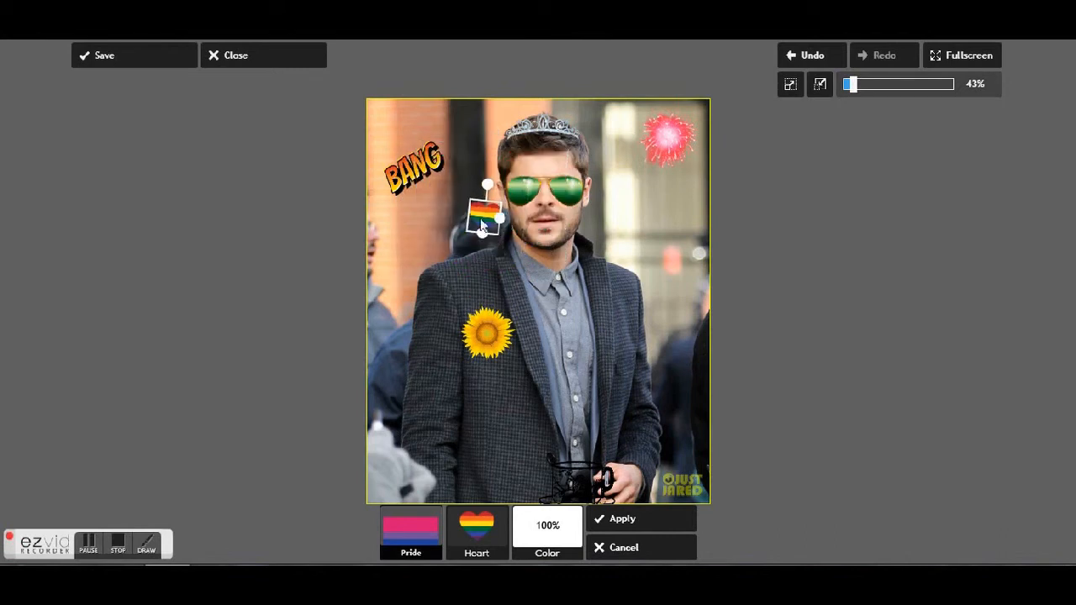
pyautogui.moveTo(654, 302); pyautogui.dragTo(649, 229)
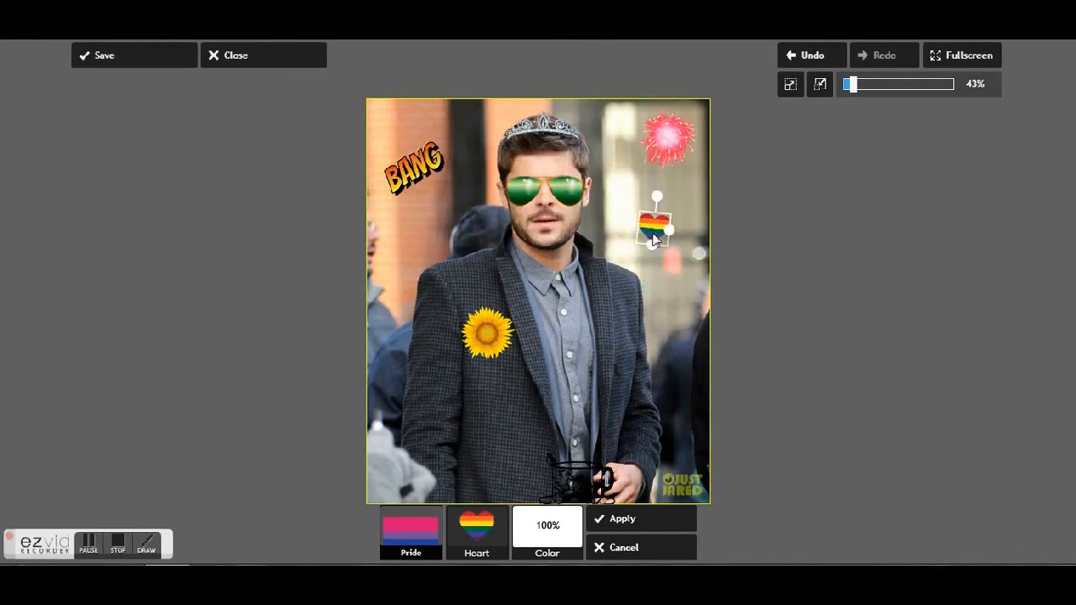
pyautogui.click(623, 519)
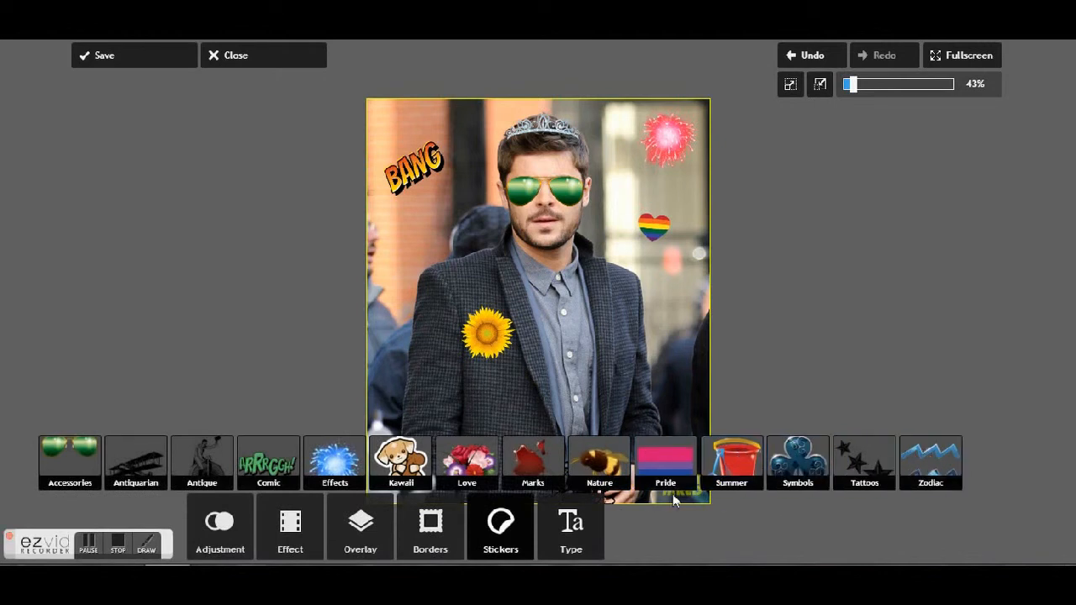
# - Add a text in the Novelty type style reading "i love zac efron" to the photo
pyautogui.click(570, 543)
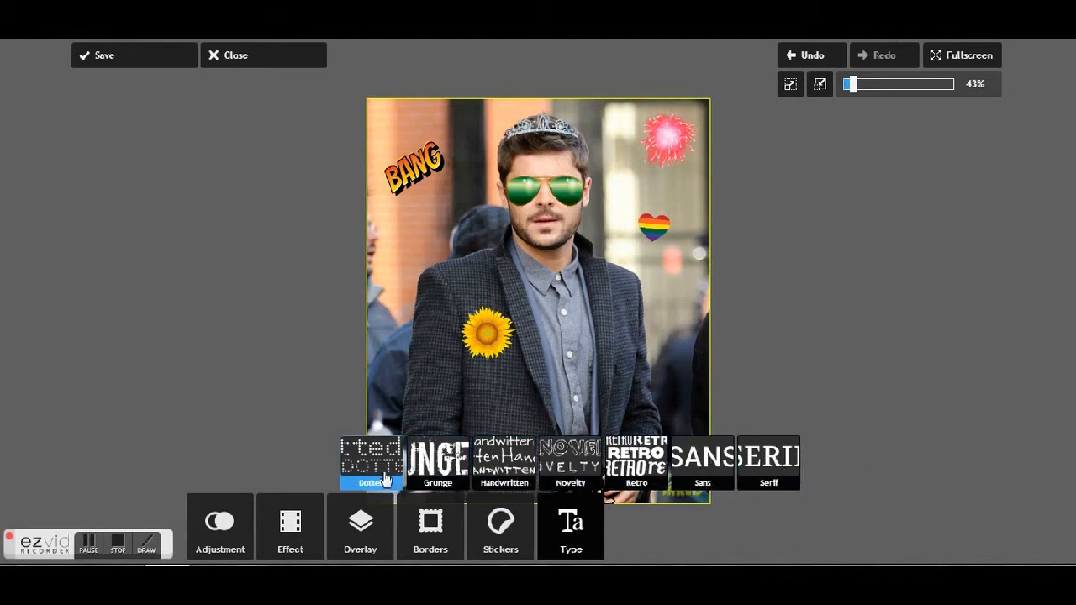
pyautogui.click(561, 469)
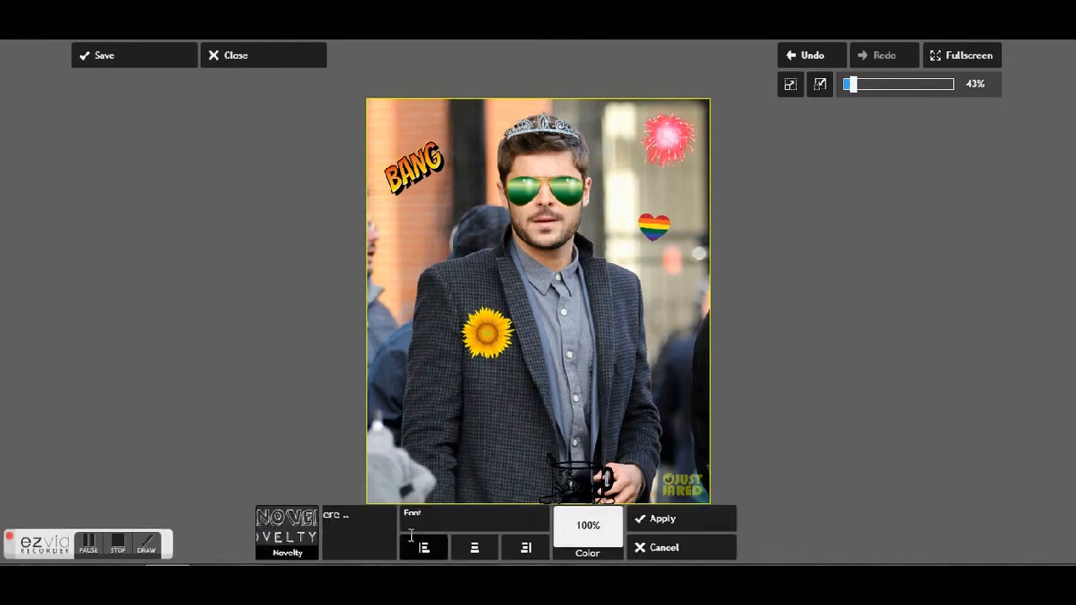
pyautogui.click(378, 548)
pyautogui.write('i')
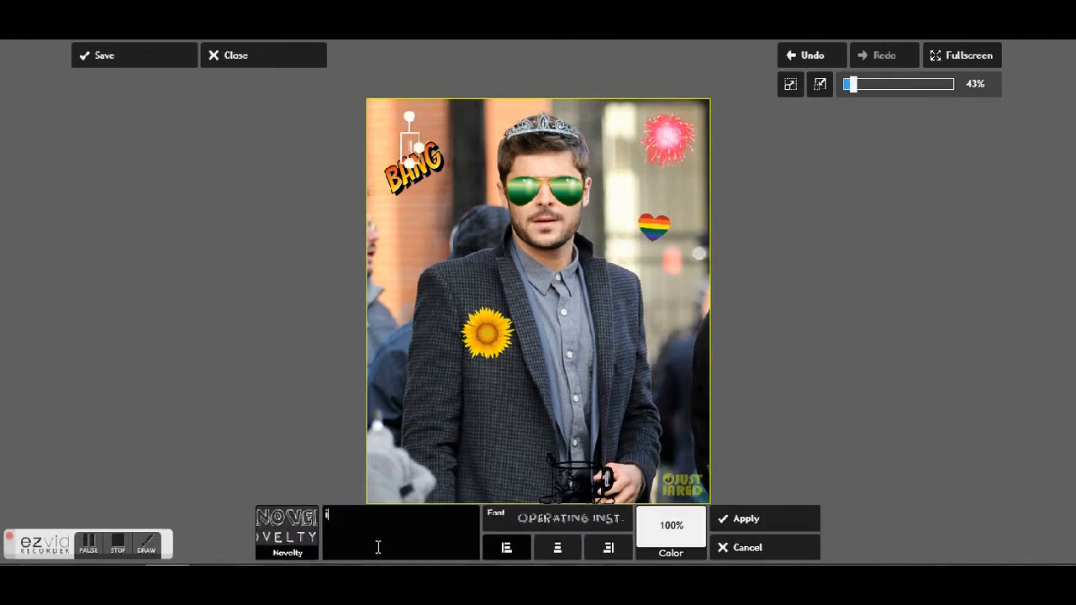
pyautogui.write(' ol')
pyautogui.press('BackSpace')
pyautogui.press('BackSpace')
pyautogui.write('love x')
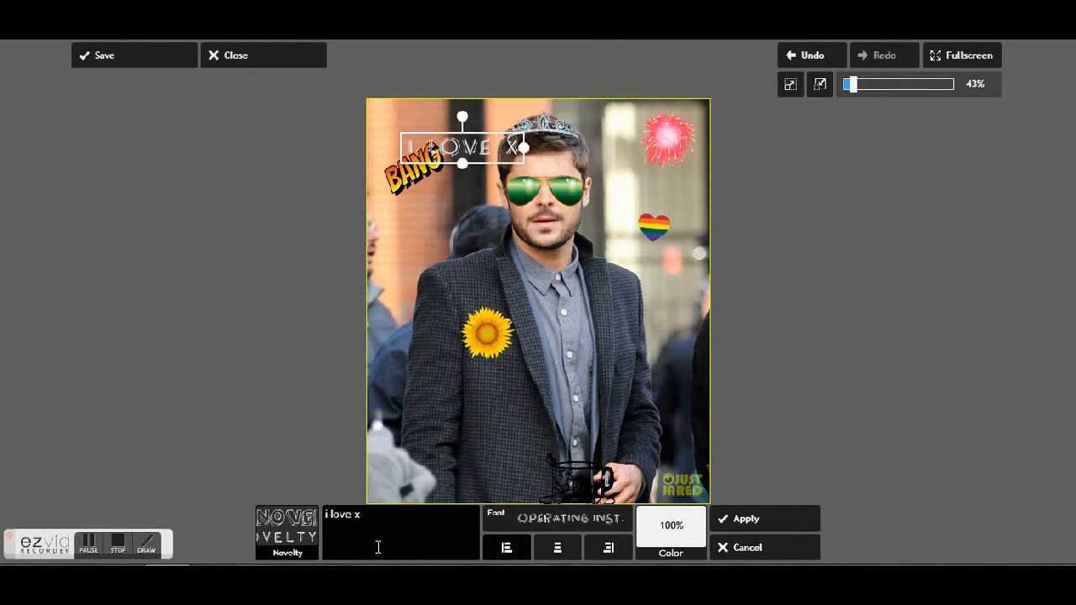
pyautogui.press('BackSpace')
pyautogui.write('zac e')
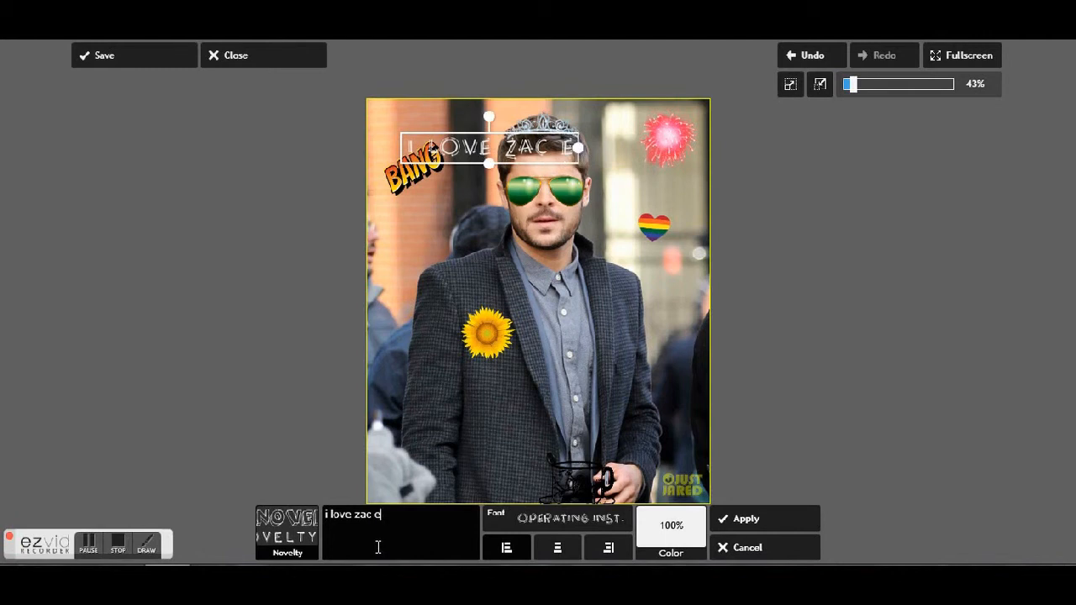
pyautogui.write('fron')
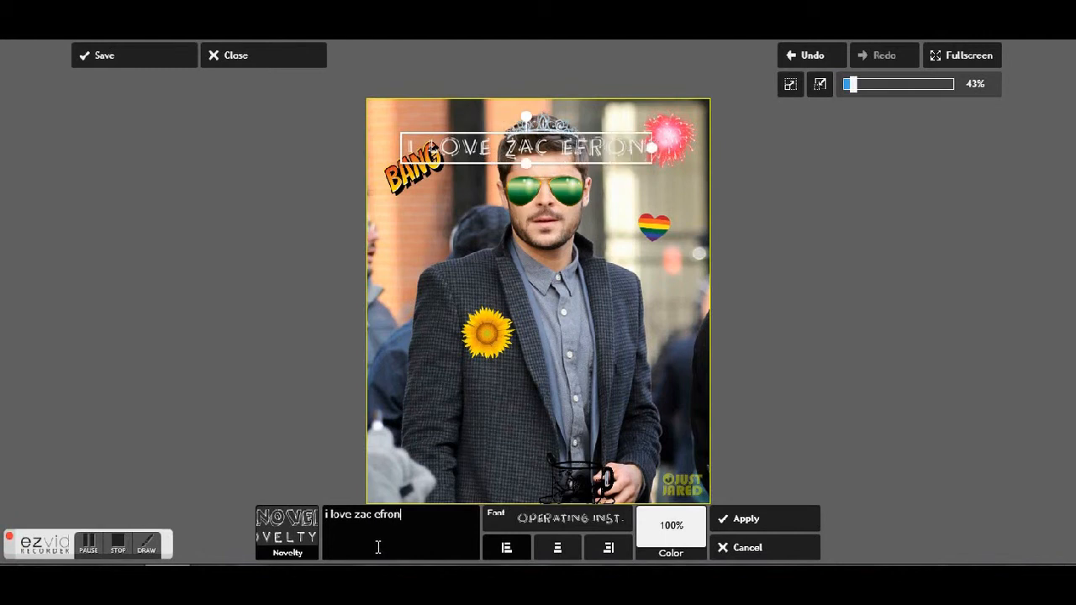
# - Format the text with the Distant Galaxy font, centre alignment and a bright pink colour
pyautogui.click(547, 518)
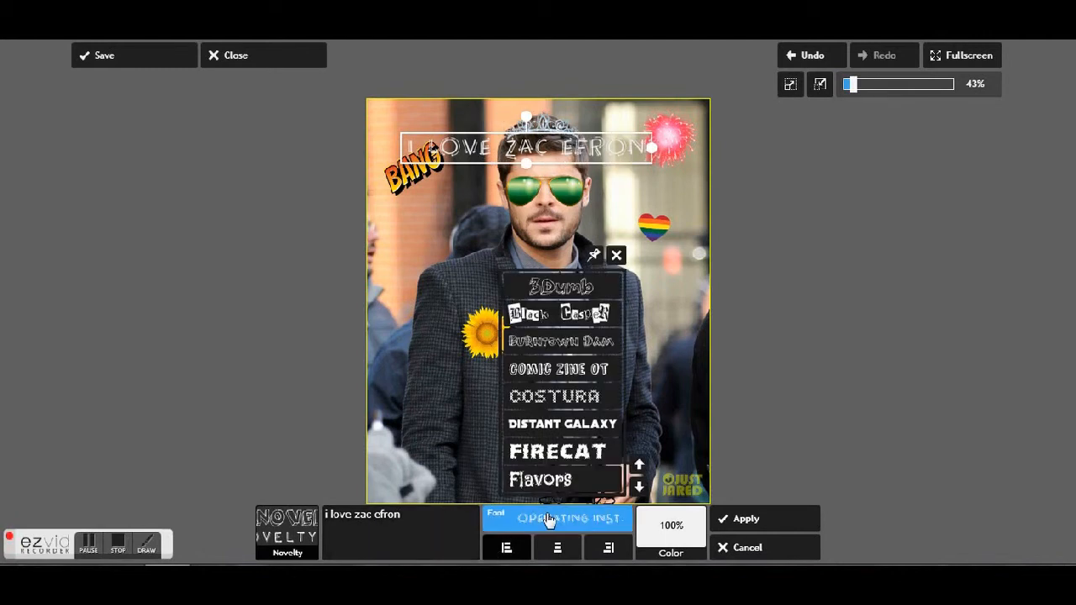
pyautogui.click(563, 424)
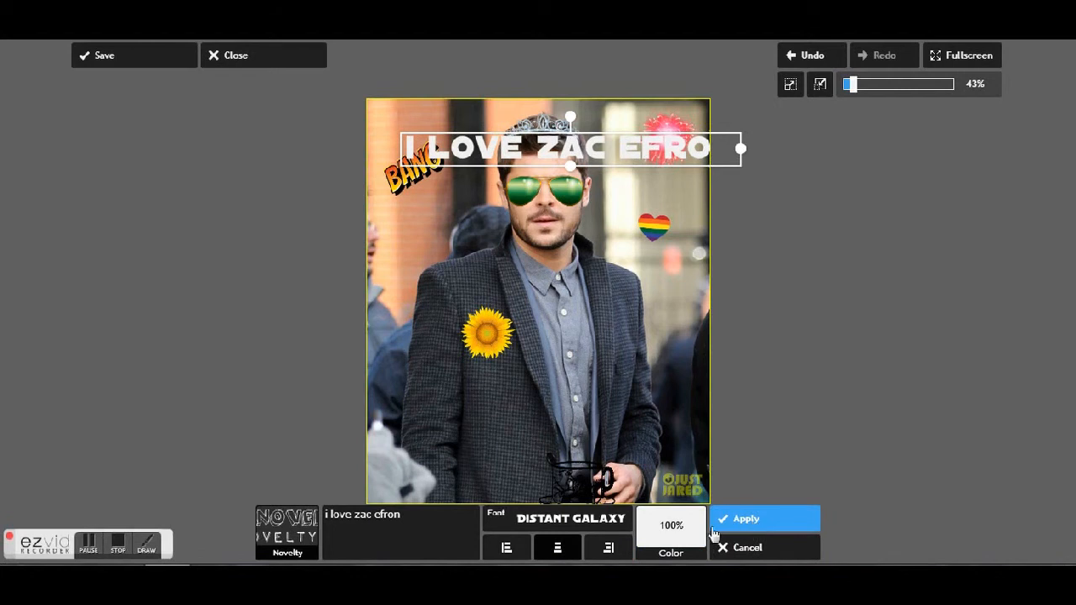
pyautogui.click(688, 552)
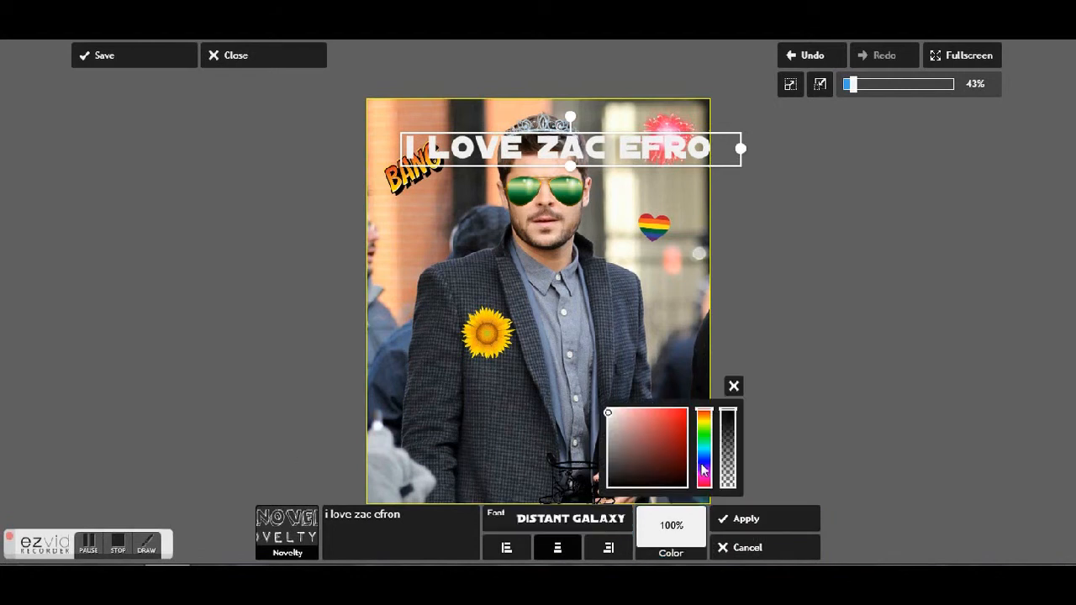
pyautogui.click(679, 433)
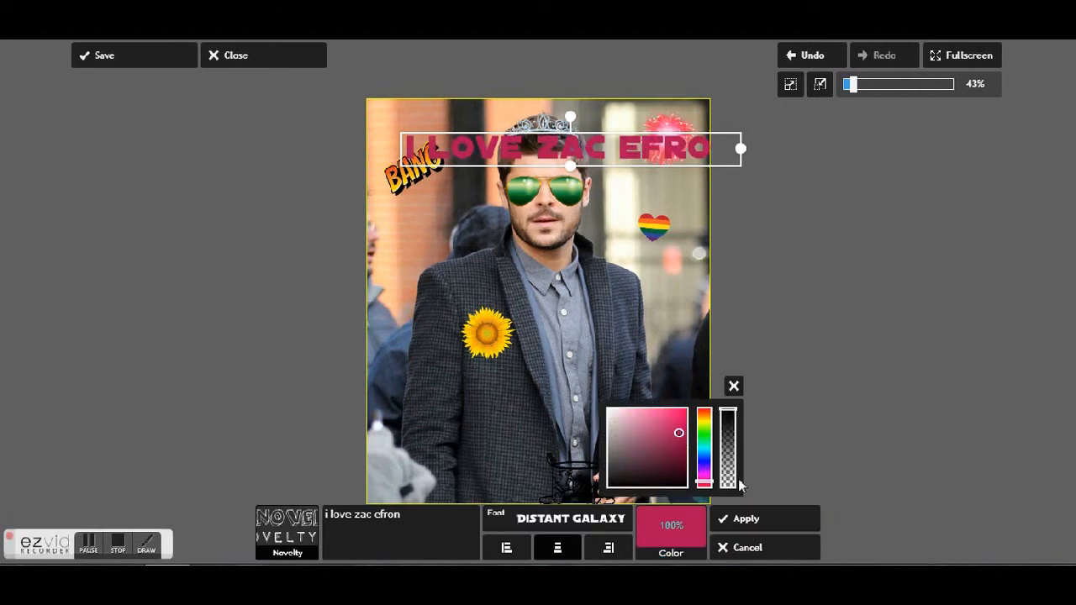
pyautogui.click(683, 412)
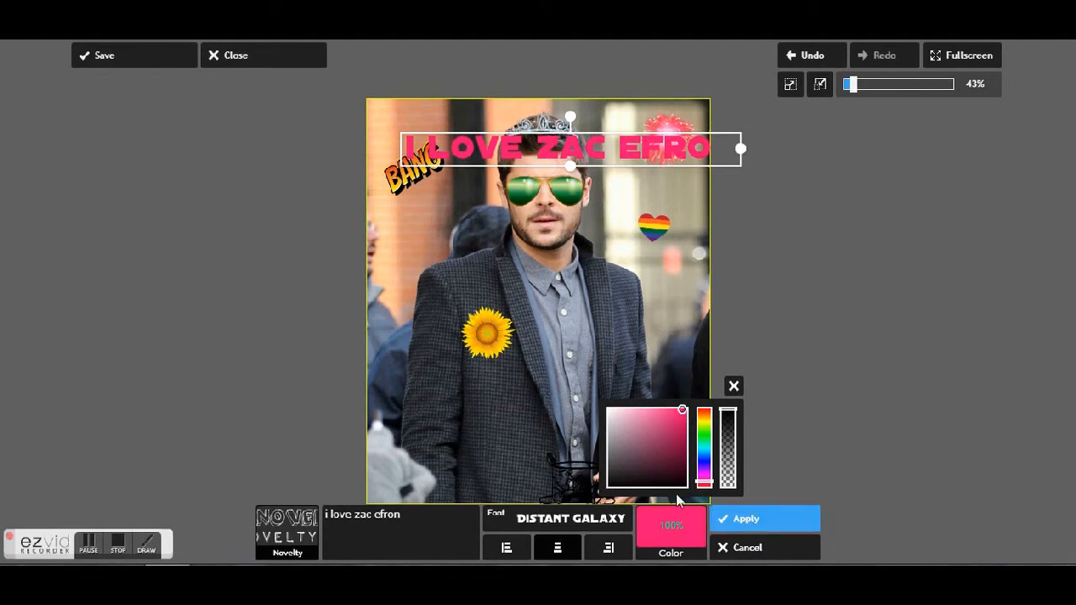
# - Shrink the pink text, place it across the man's collar and shoulders, and apply it
pyautogui.moveTo(740, 151); pyautogui.dragTo(692, 145)
pyautogui.moveTo(555, 152); pyautogui.dragTo(517, 280)
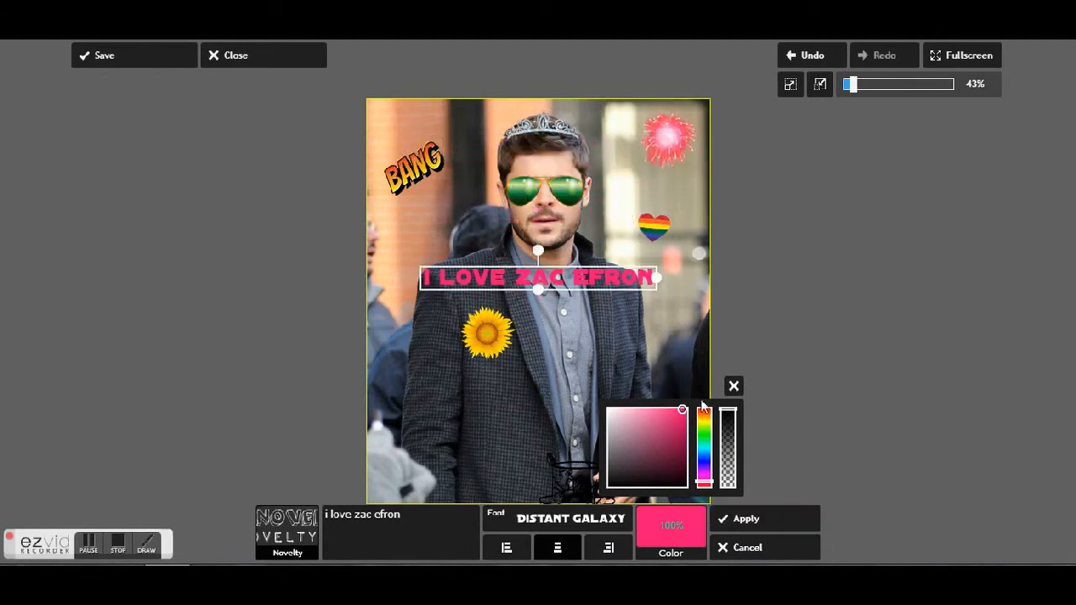
pyautogui.click(761, 521)
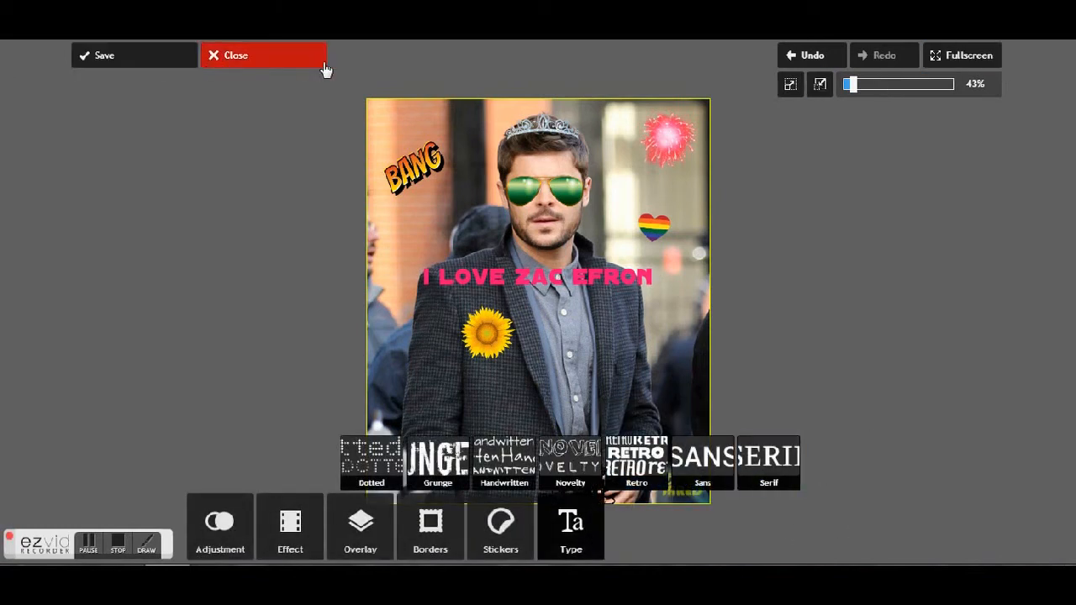
# - Try to save the edited photo under the name "zac efron", and close the photo
pyautogui.click(105, 52)
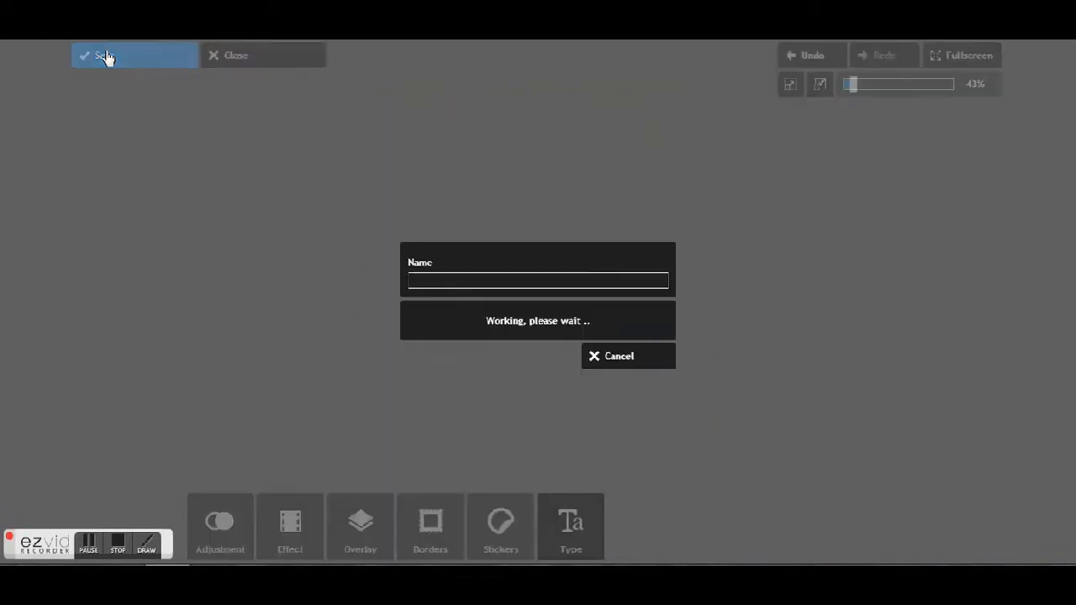
pyautogui.click(566, 282)
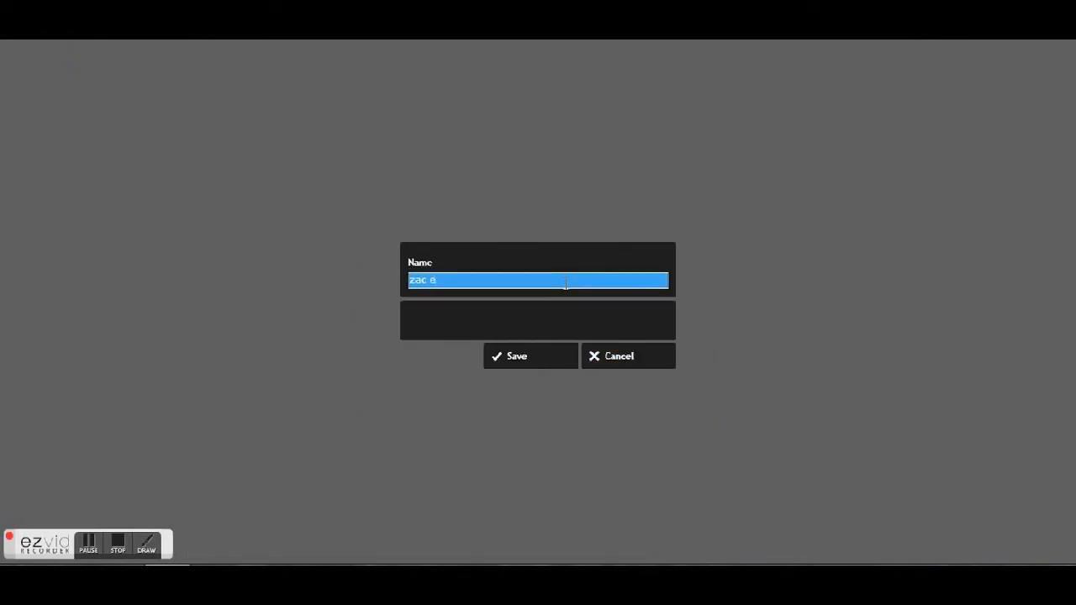
pyautogui.click(533, 357)
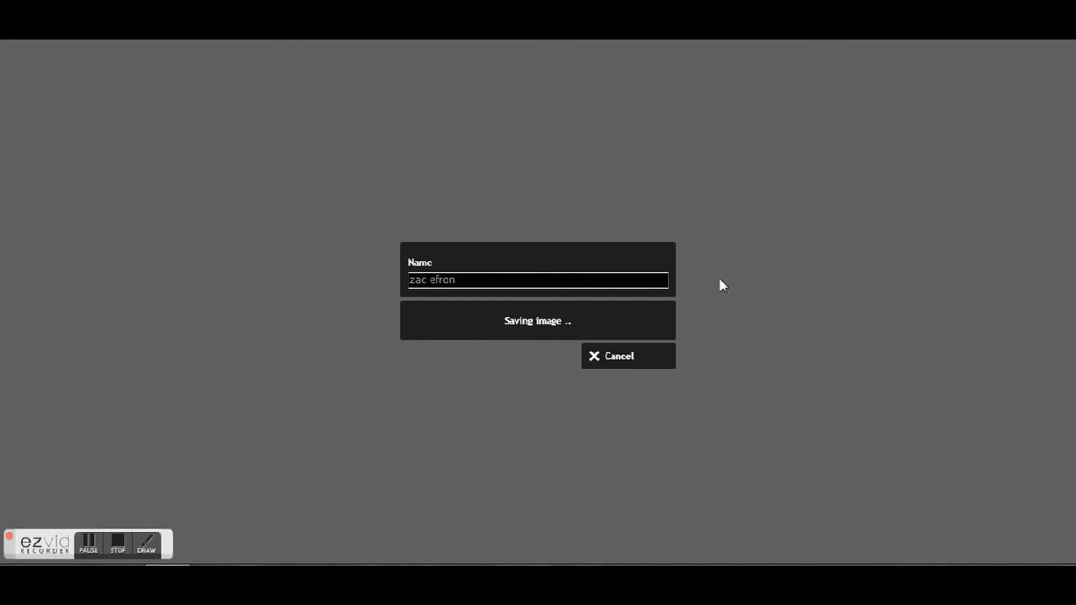
pyautogui.click(630, 363)
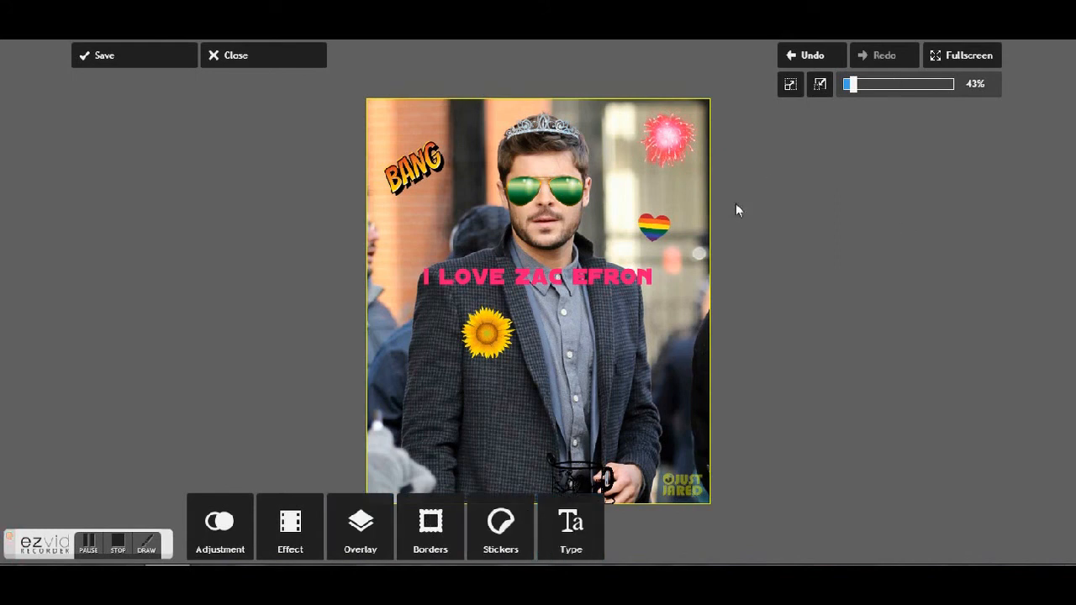
pyautogui.click(261, 55)
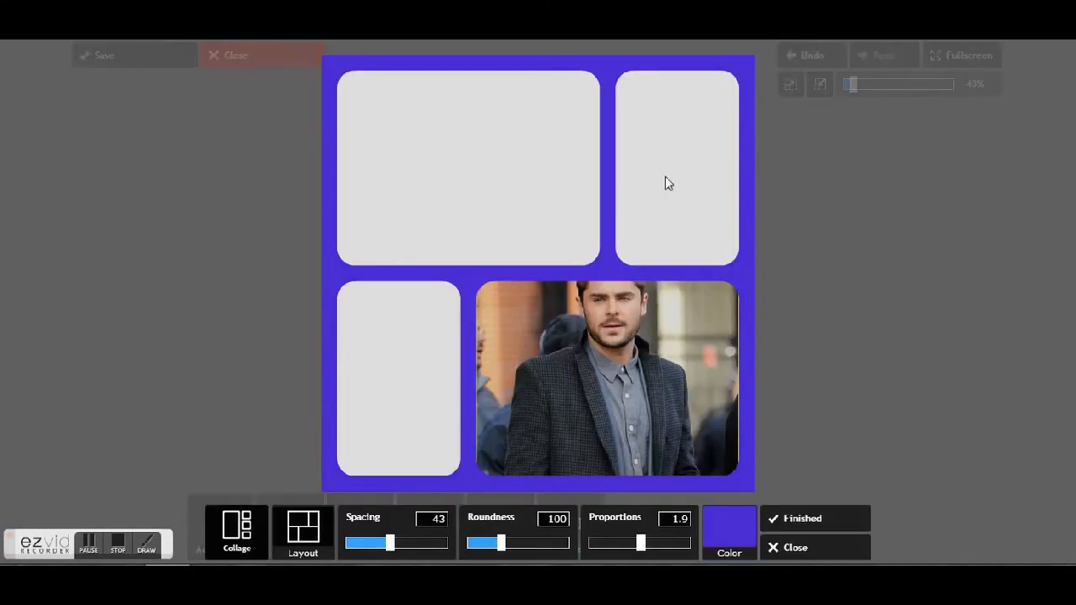